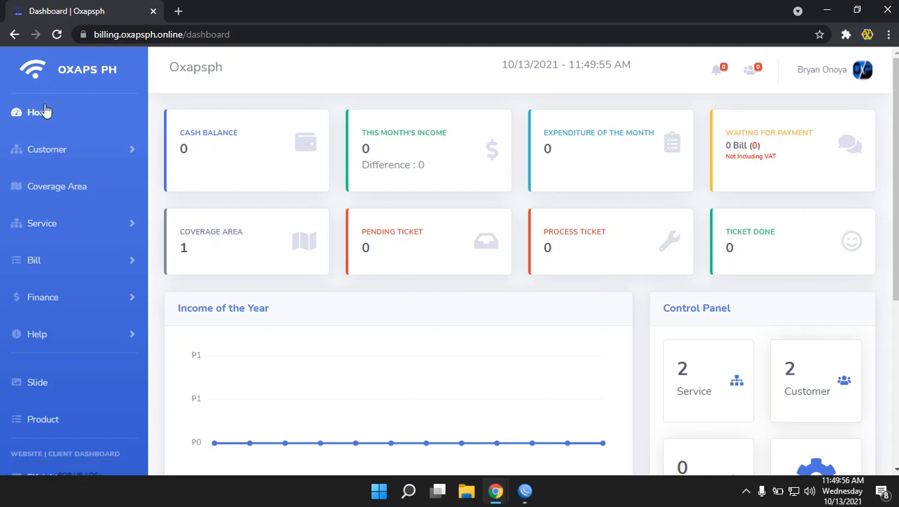
Open Customer > Send Whatsapp and pick client1 as the destination recipient
left_click(76, 151)
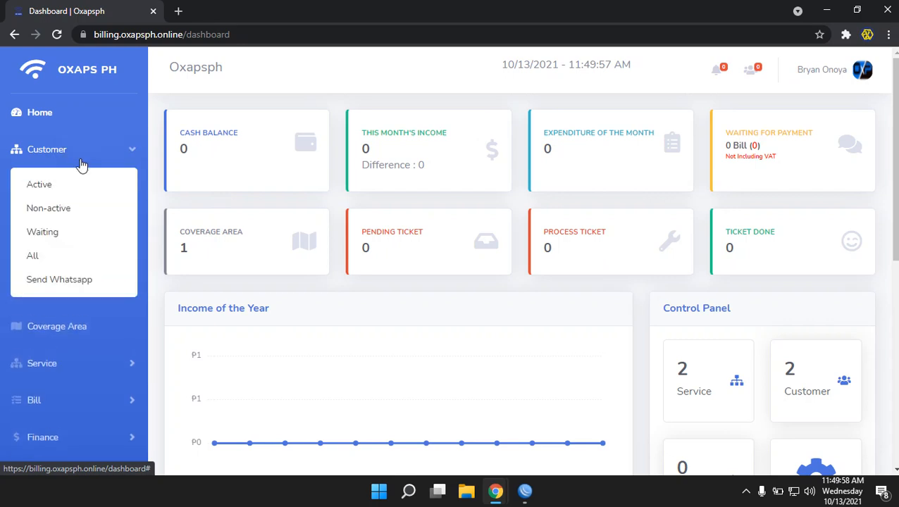
left_click(78, 280)
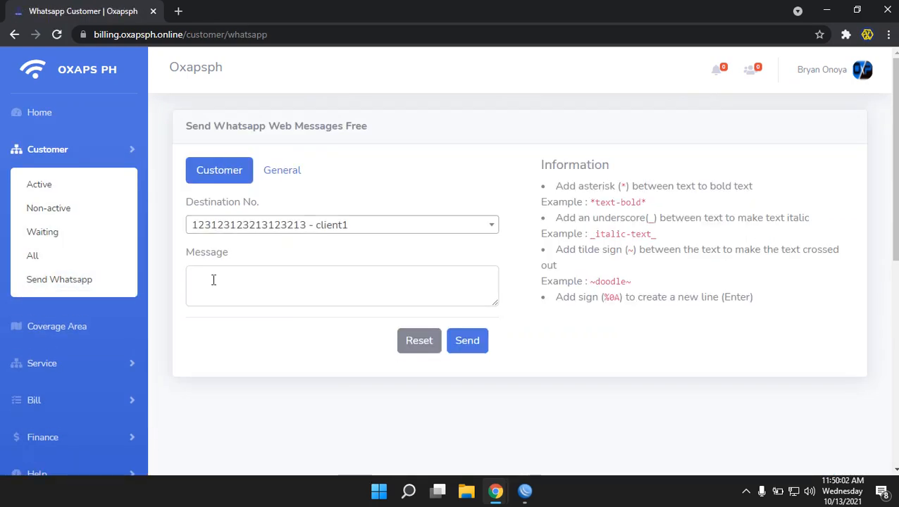
left_click(361, 225)
left_click(337, 293)
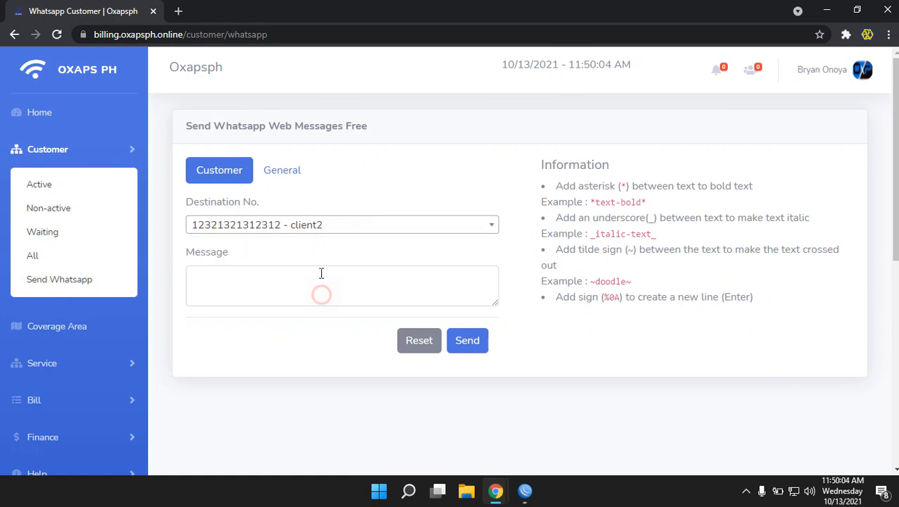
left_click(328, 227)
left_click(325, 274)
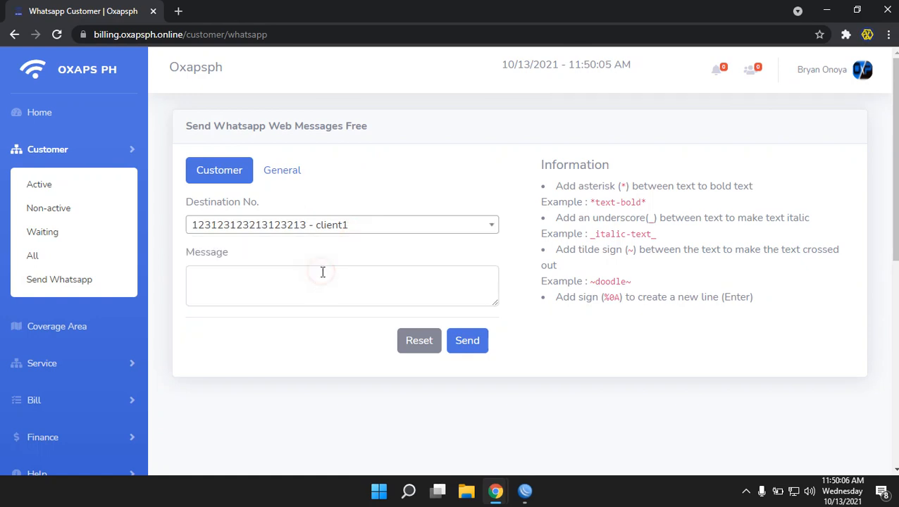
Switch the recipient between client2 and client1 several times, ending on client1
left_click(278, 291)
left_click(321, 227)
left_click(302, 291)
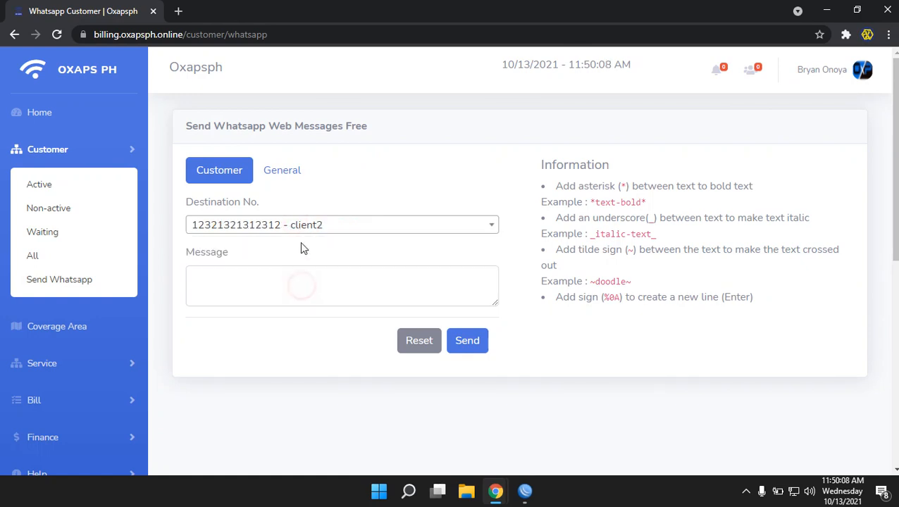
left_click(303, 227)
left_click(305, 272)
left_click(310, 224)
left_click(299, 286)
left_click(297, 227)
left_click(275, 268)
left_click(239, 281)
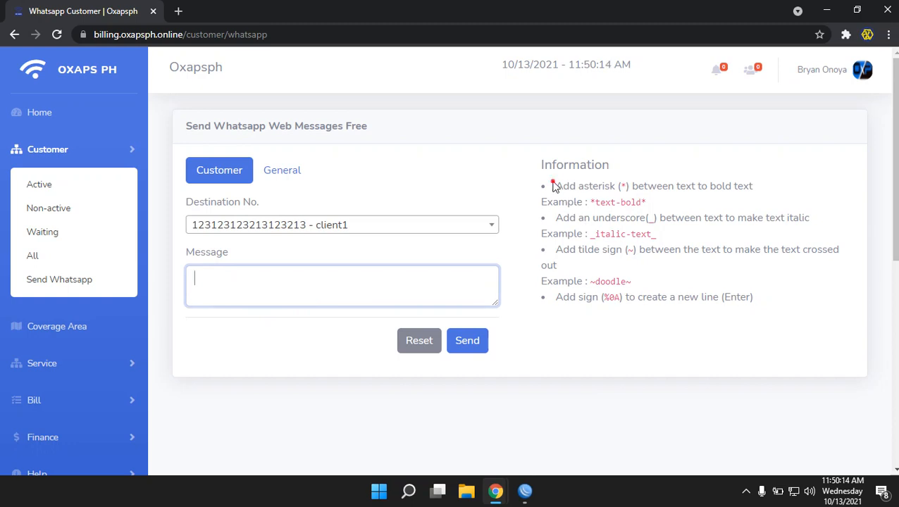
Highlight the message formatting tips, including the bold-text and new-line examples
left_click_drag(554, 185, 766, 297)
left_click(754, 293)
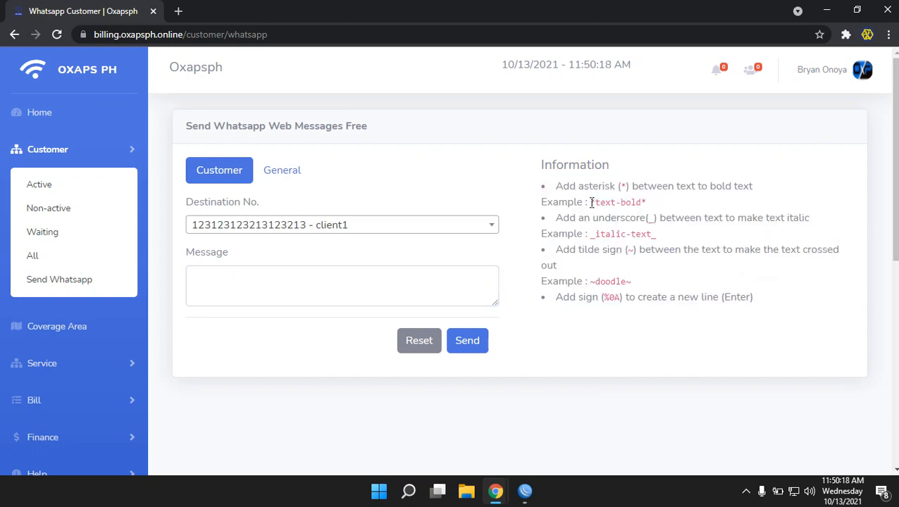
left_click_drag(587, 202, 654, 206)
left_click(664, 241)
left_click_drag(555, 296, 621, 297)
left_click(599, 297)
On the General tab, enter a test phone number in Destination No., then delete it
left_click(285, 172)
left_click(318, 228)
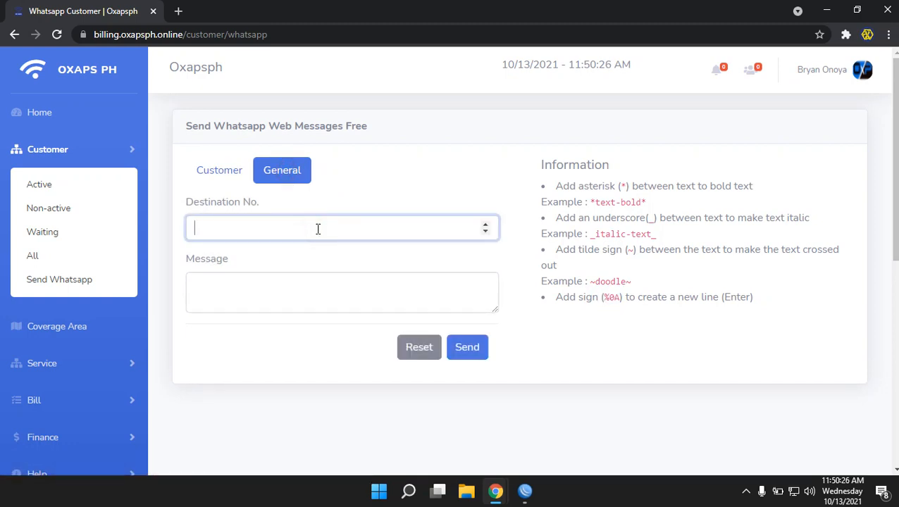
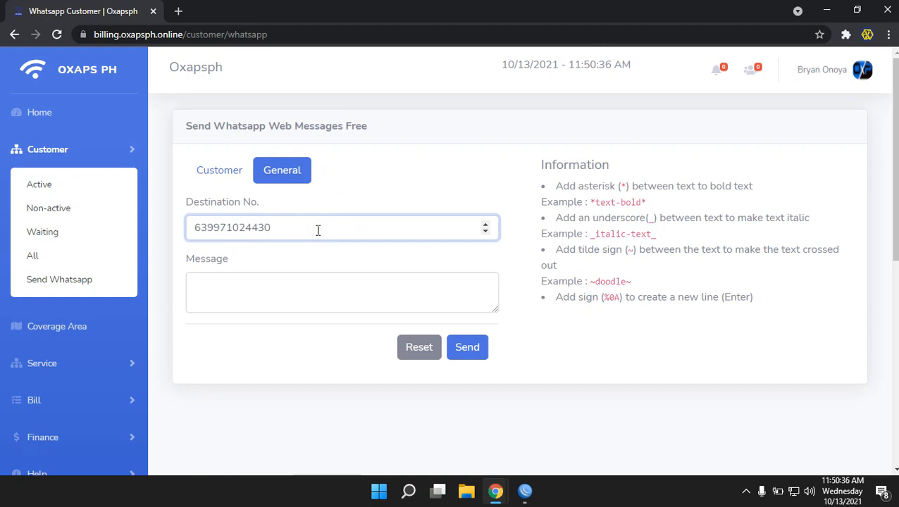
left_click(322, 301)
left_click(307, 228)
key("ctrl+a")
key("BackSpace")
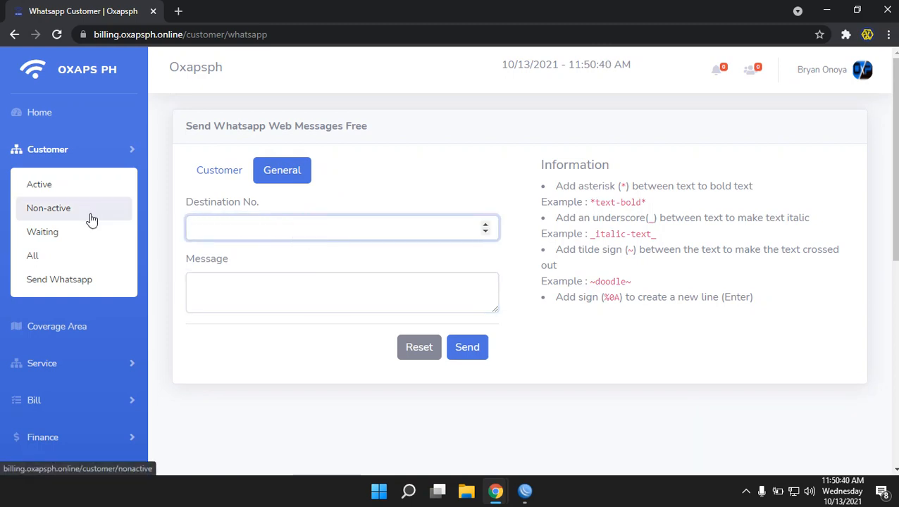
Highlight part of the form title, then collapse the Customer menu
left_click_drag(212, 125, 303, 125)
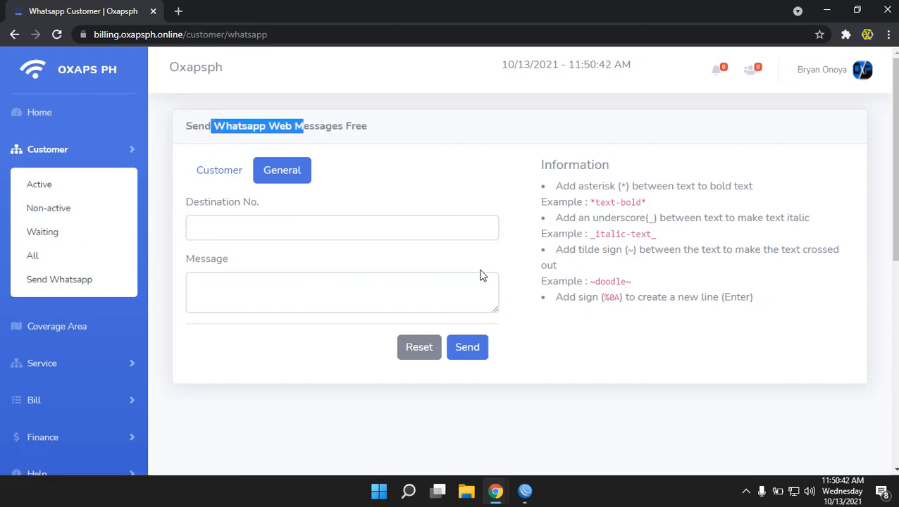
left_click(419, 180)
left_click(54, 146)
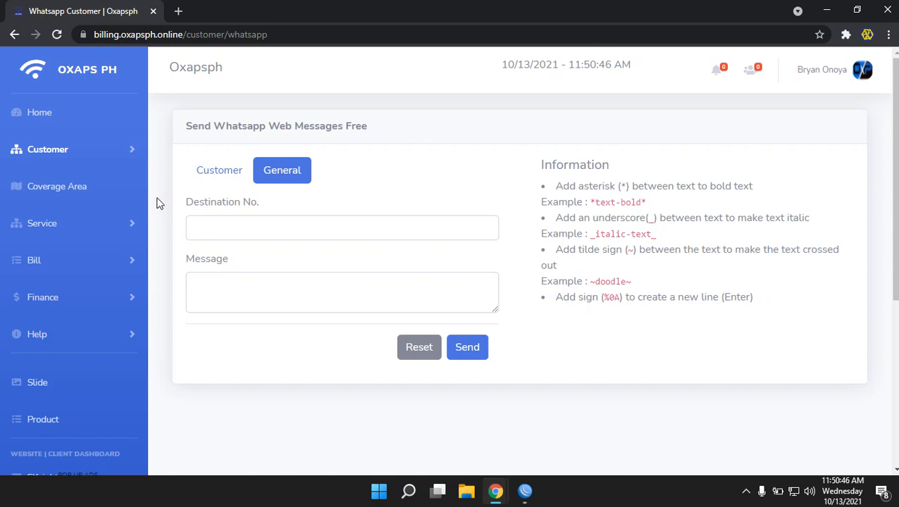
scroll(98, 226, "down", 1)
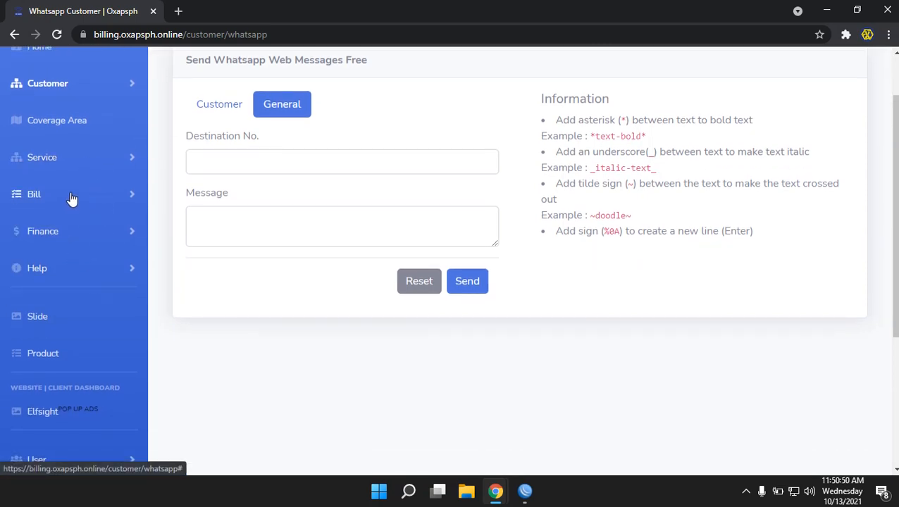
View the empty Bill > Not yet paid table, then collapse Bill and expand Help
left_click(72, 197)
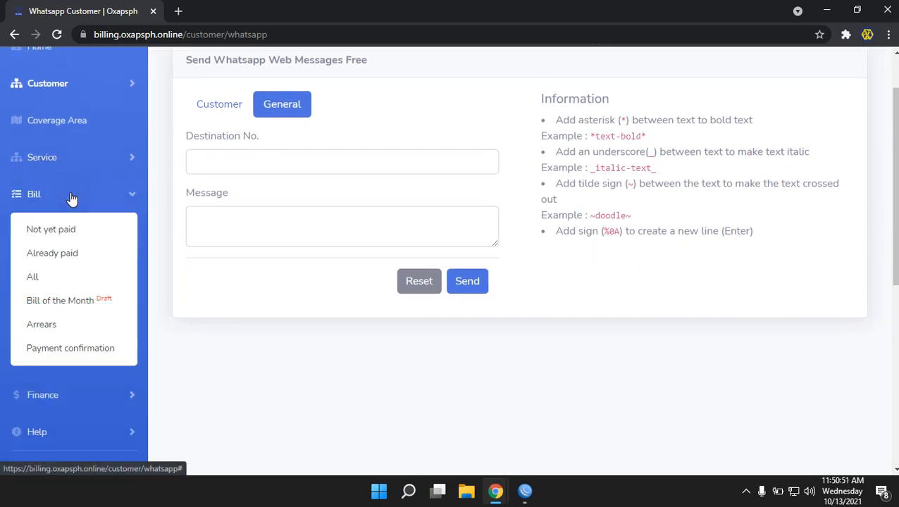
left_click(57, 233)
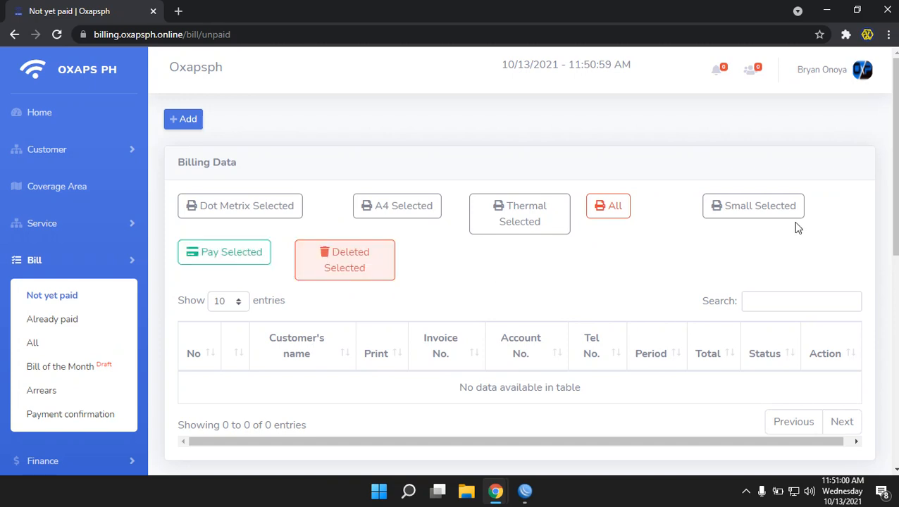
scroll(166, 341, "down", 4)
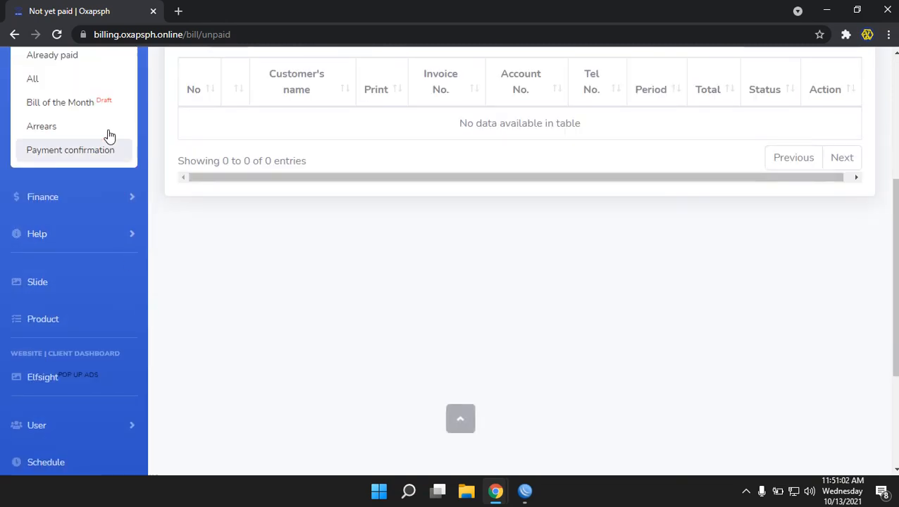
scroll(110, 183, "up", 4)
left_click(76, 267)
scroll(98, 364, "down", 1)
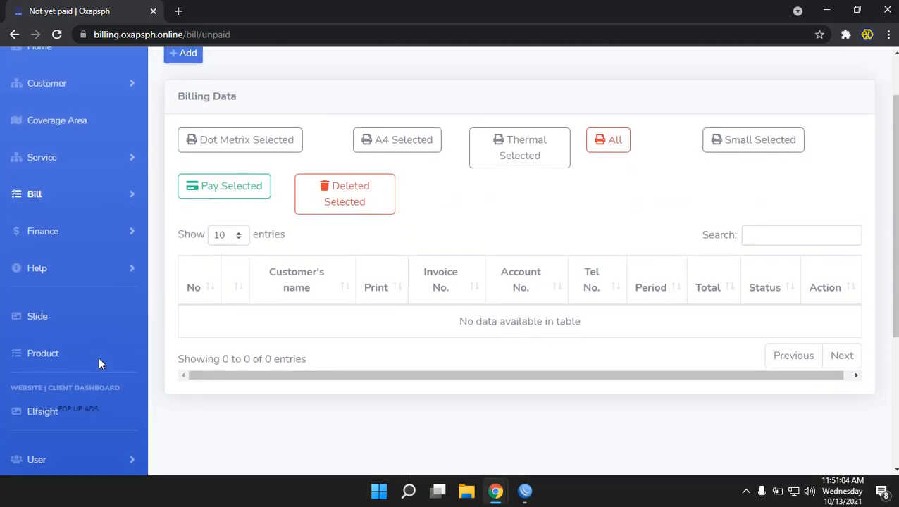
left_click(86, 272)
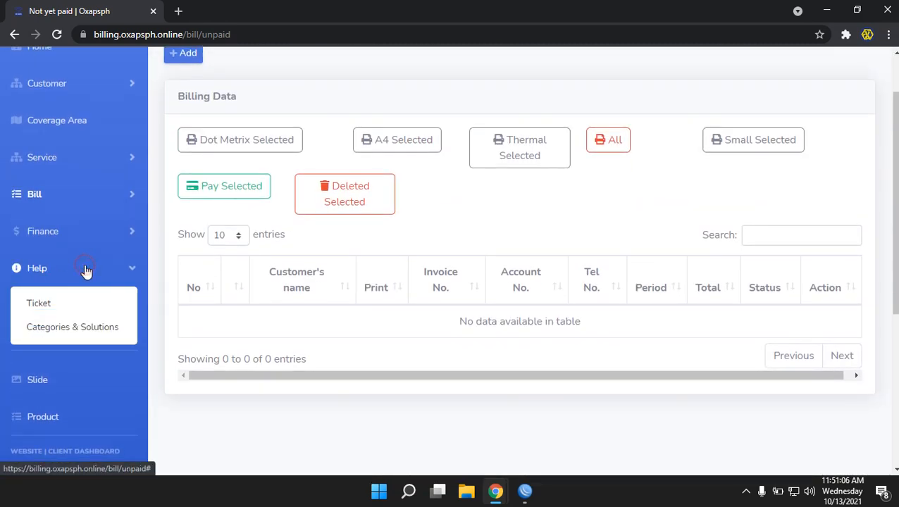
Start a new nuisance ticket on the support ticket page, then close it unsaved
left_click(44, 305)
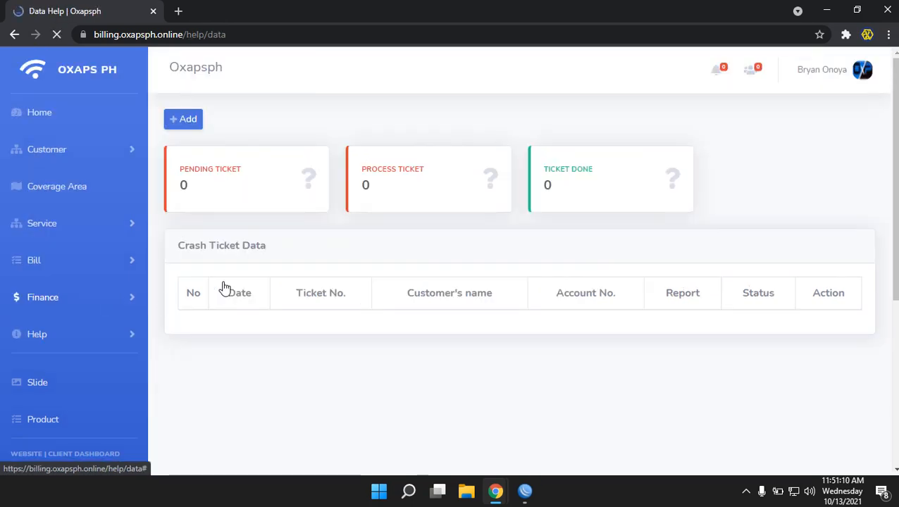
left_click(189, 122)
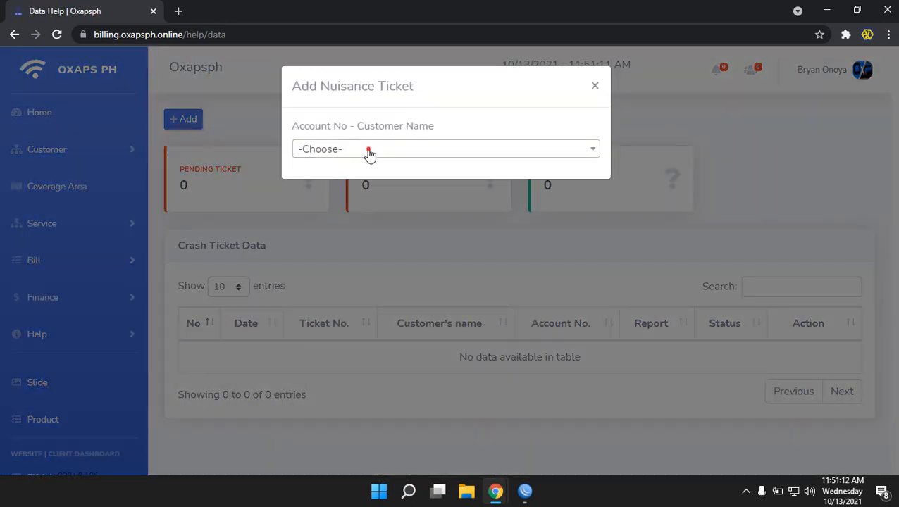
left_click(370, 151)
left_click(596, 84)
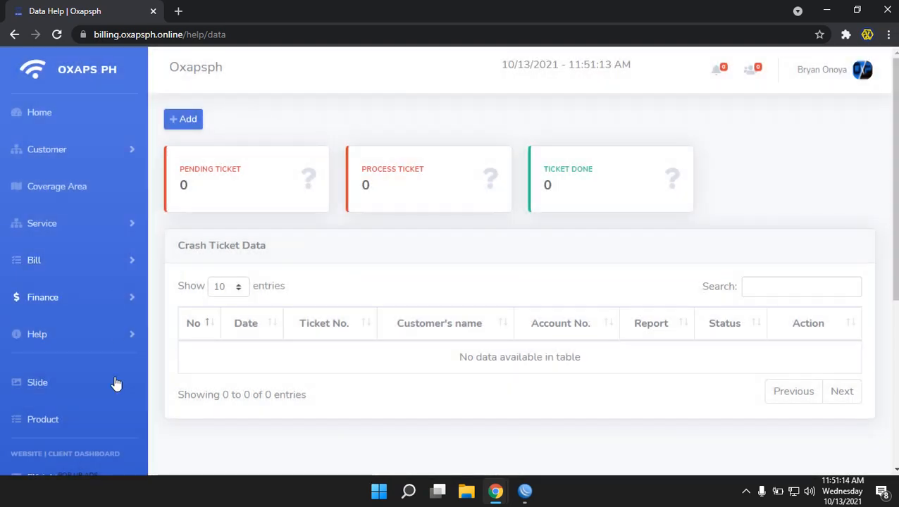
Open Help > Categories & Solutions and show the Slow Internet solution
left_click(32, 334)
left_click(69, 394)
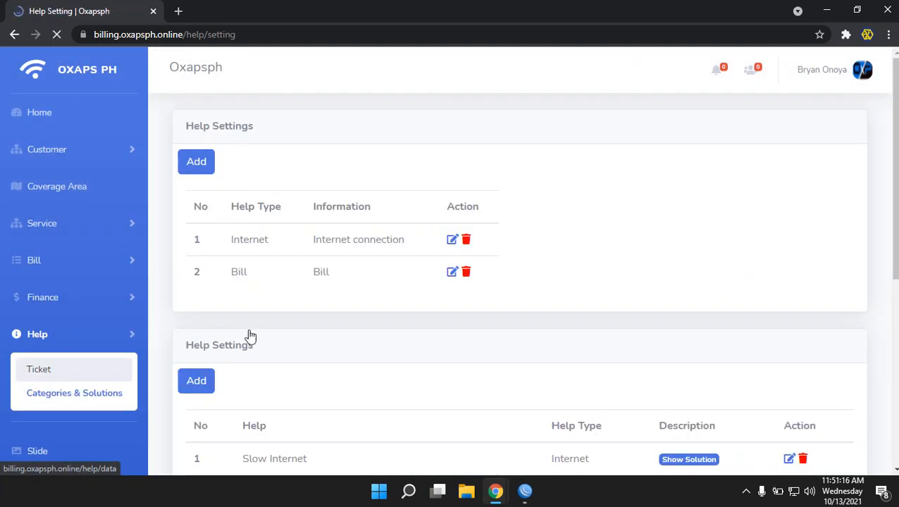
scroll(395, 325, "down", 1)
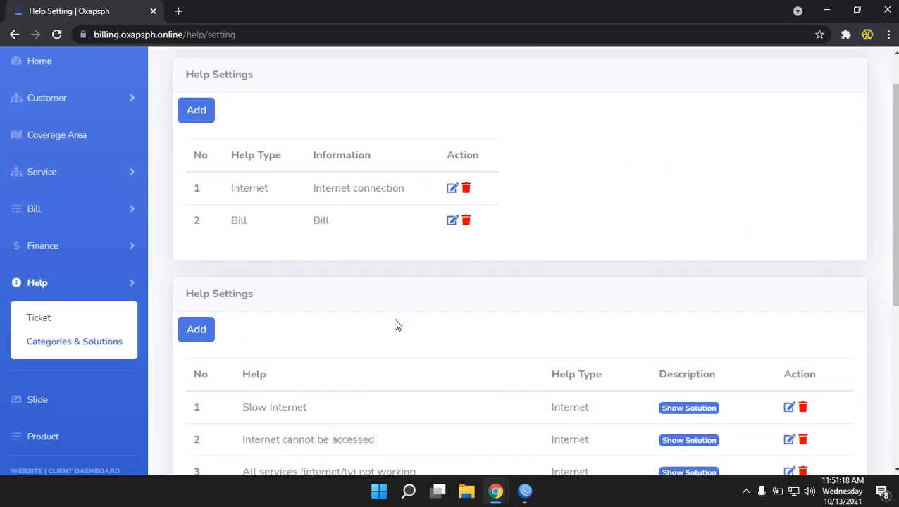
scroll(397, 325, "down", 3)
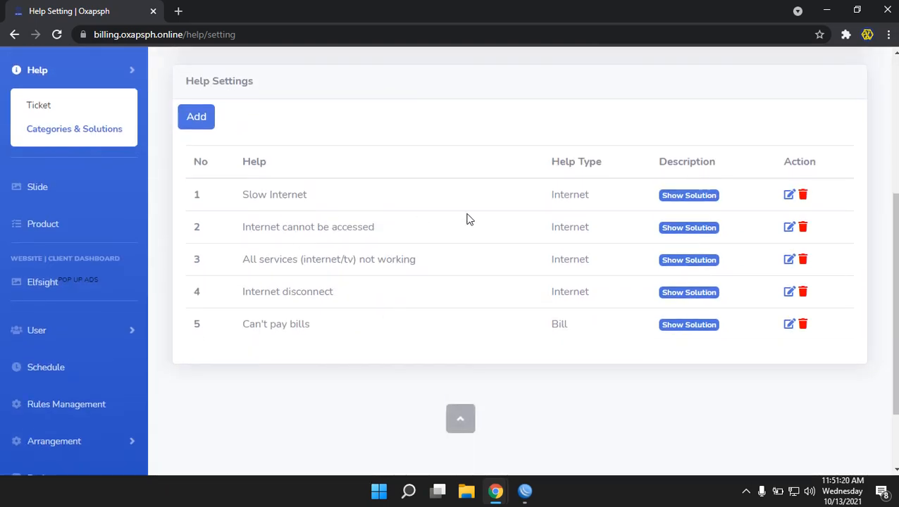
left_click(698, 198)
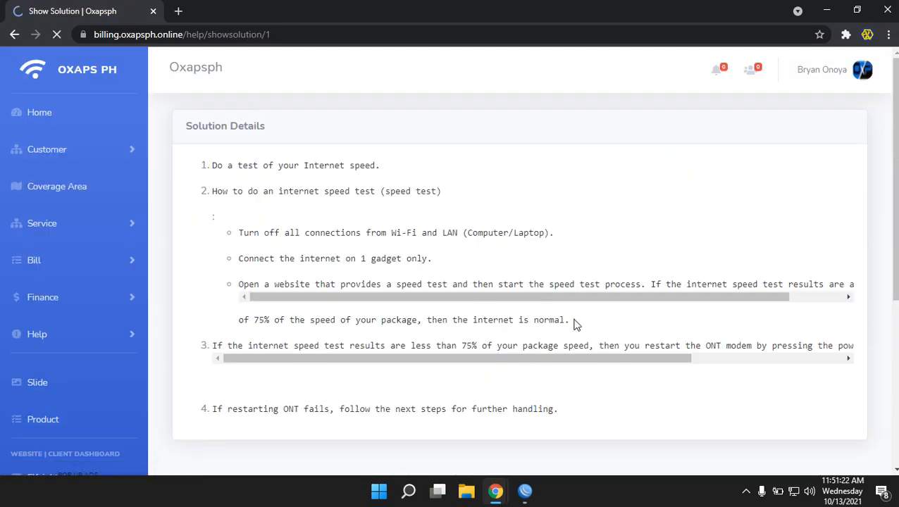
Scroll through the Slow Internet solution steps
scroll(572, 322, "down", 4)
scroll(570, 314, "up", 3)
scroll(747, 215, "up", 1)
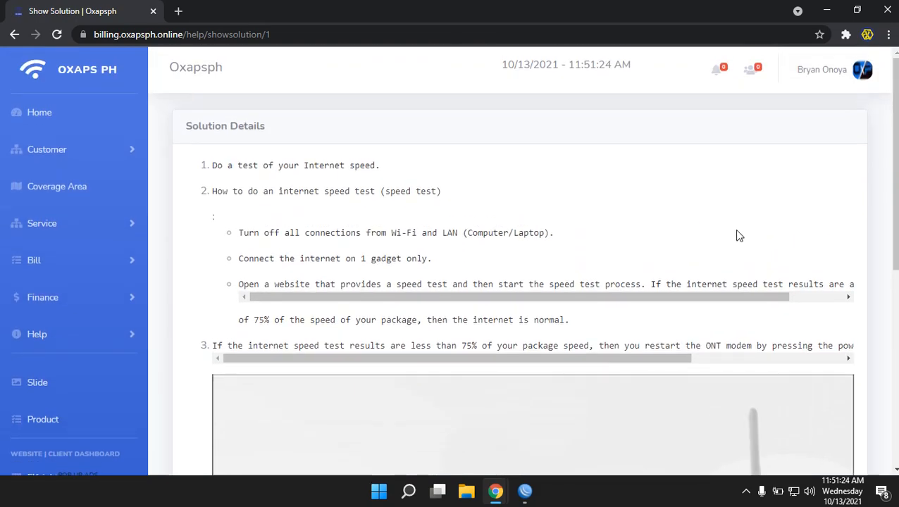
scroll(588, 307, "down", 5)
scroll(505, 286, "down", 2)
scroll(504, 286, "up", 5)
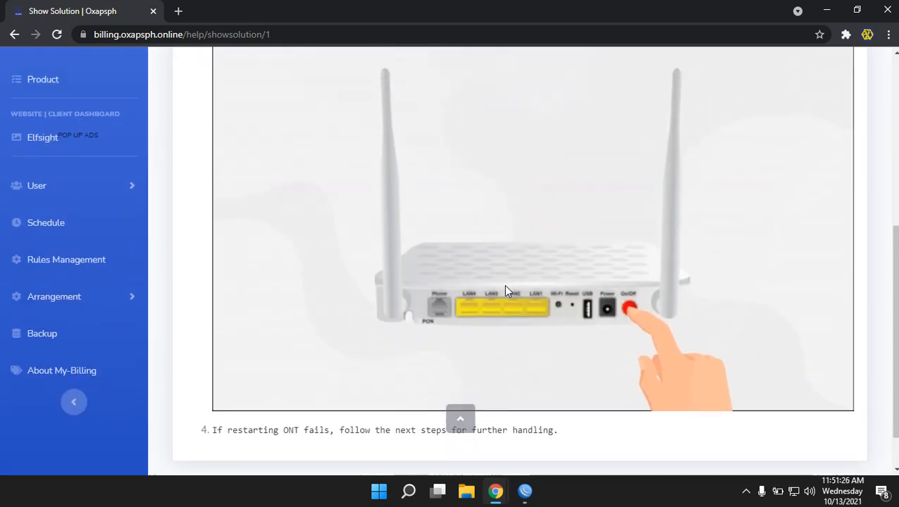
scroll(504, 286, "down", 3)
scroll(305, 293, "down", 2)
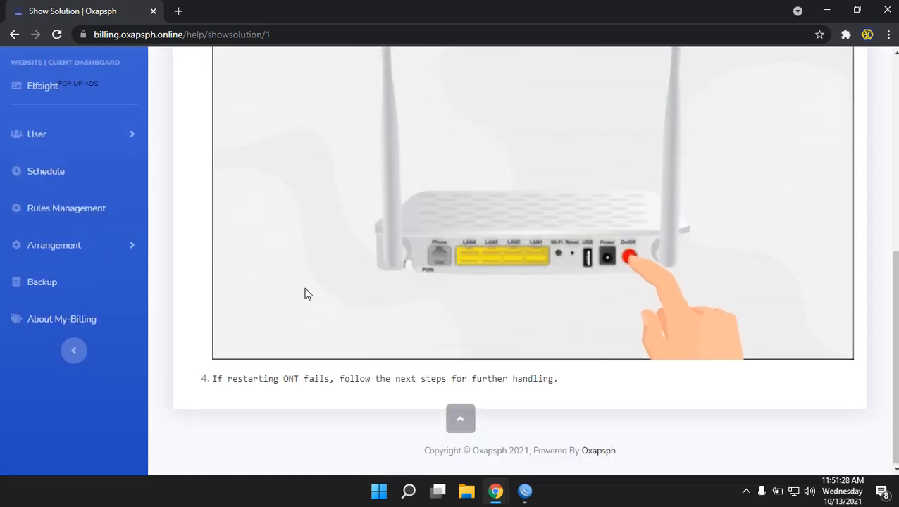
scroll(305, 293, "up", 6)
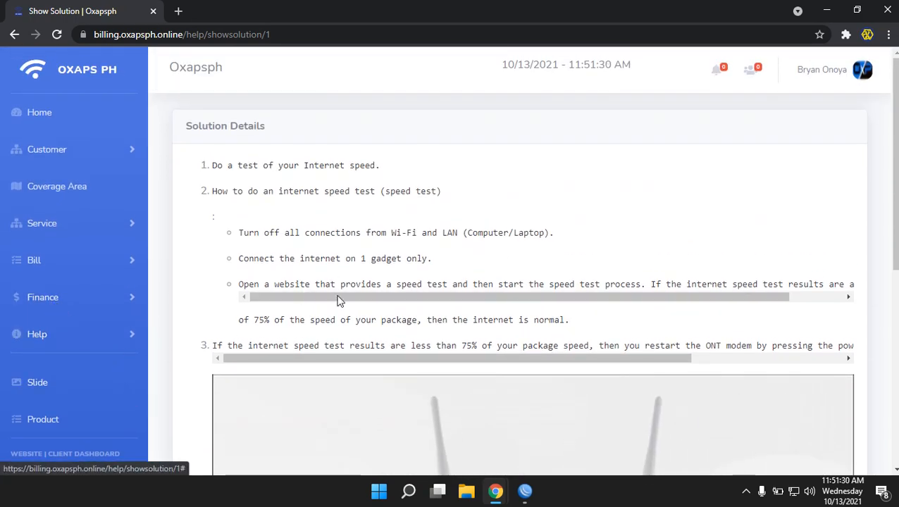
scroll(159, 285, "down", 1)
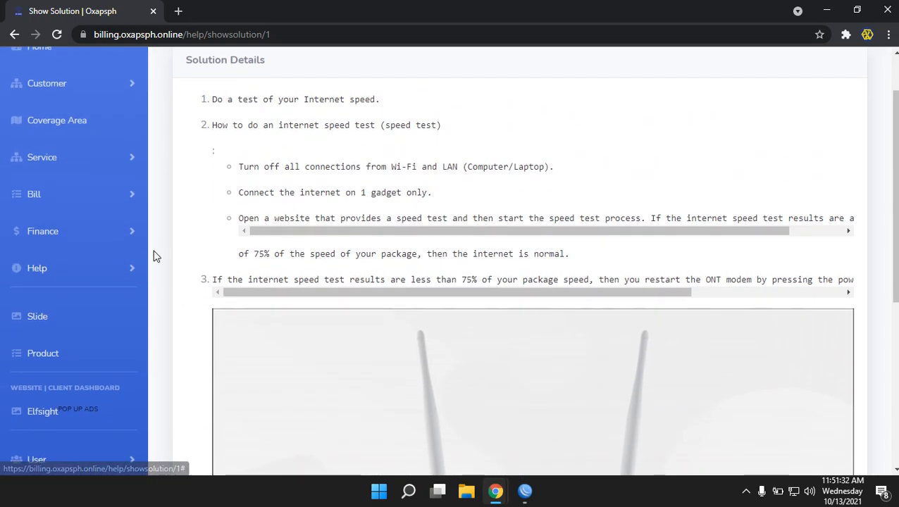
Read the Internet cannot be accessed solution from Help > Categories & Solutions
left_click(79, 274)
left_click(74, 327)
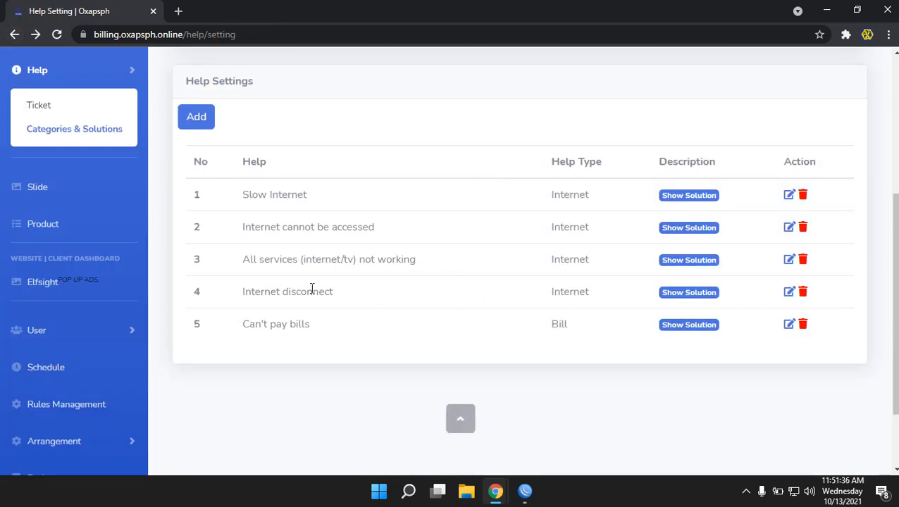
left_click(673, 227)
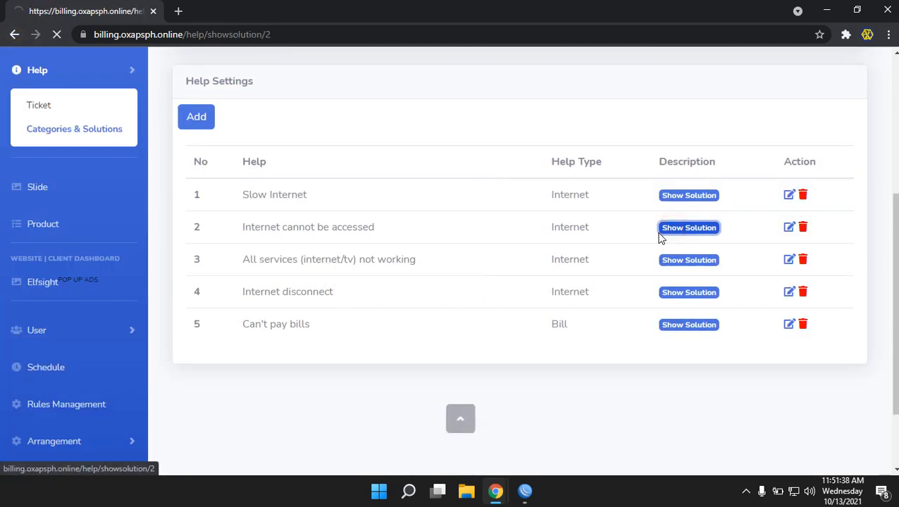
left_click_drag(195, 165, 381, 215)
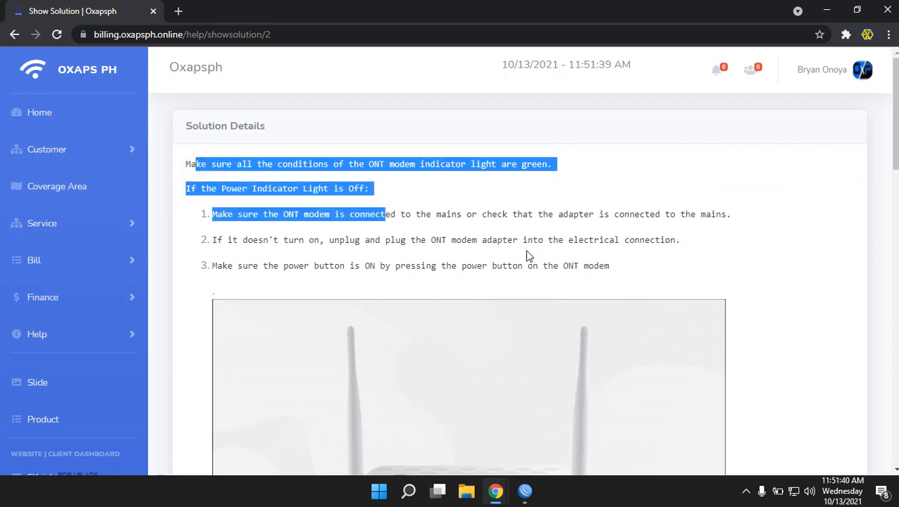
scroll(566, 263, "down", 3)
scroll(565, 266, "down", 10)
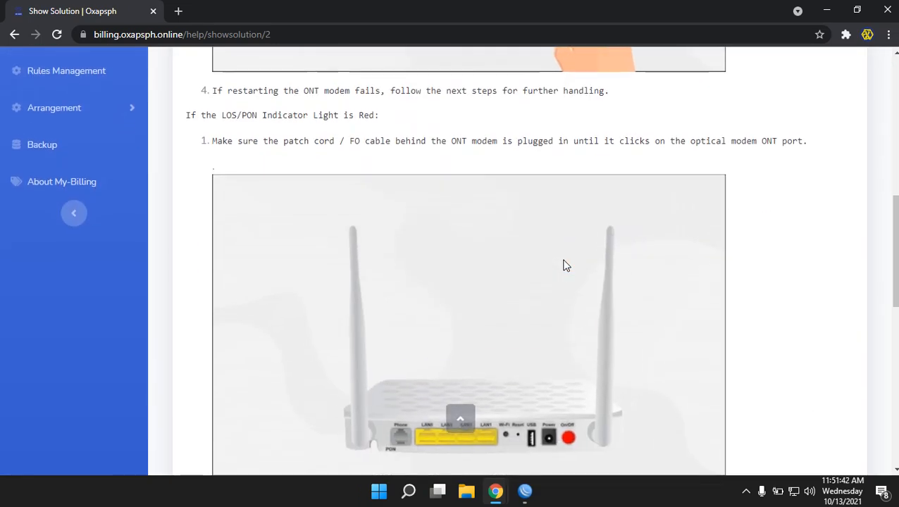
scroll(563, 265, "down", 4)
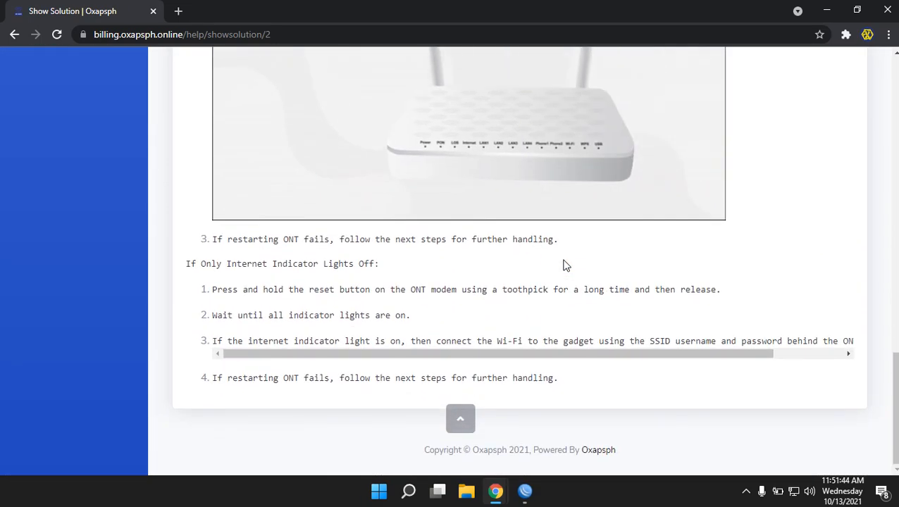
scroll(561, 261, "up", 8)
scroll(141, 169, "up", 10)
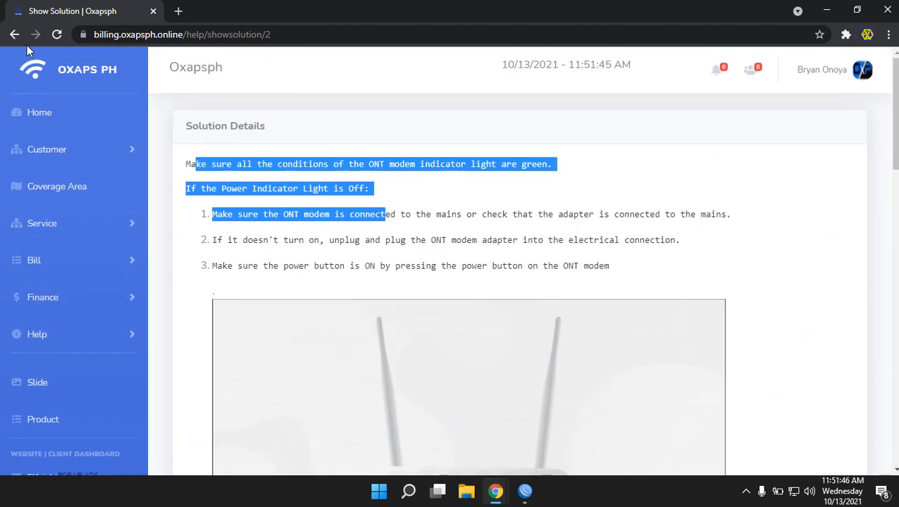
Go back and open the Schedule page with the MikroTik auto-billing script
left_click(14, 34)
scroll(125, 310, "down", 2)
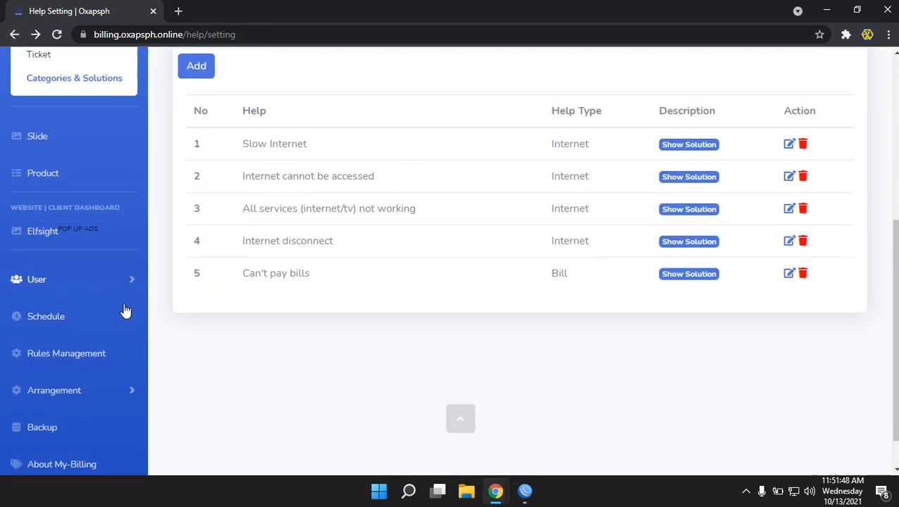
left_click(49, 268)
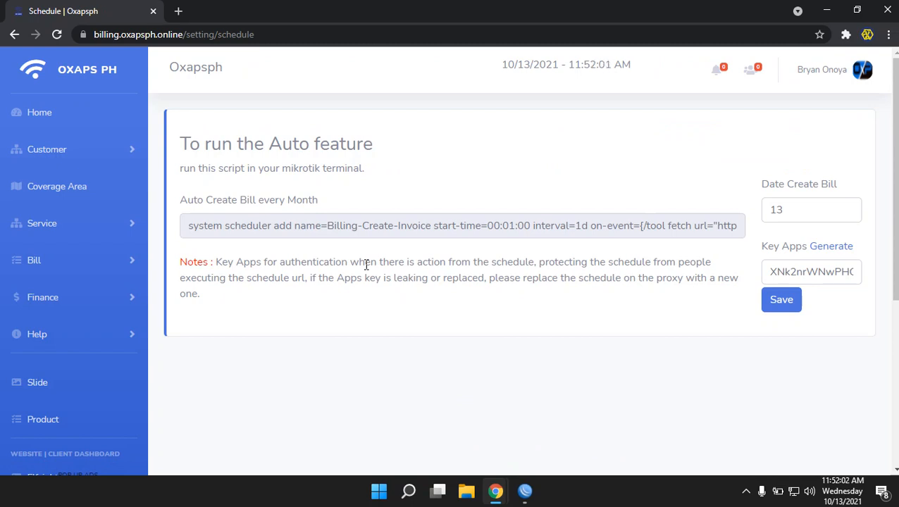
scroll(71, 342, "down", 2)
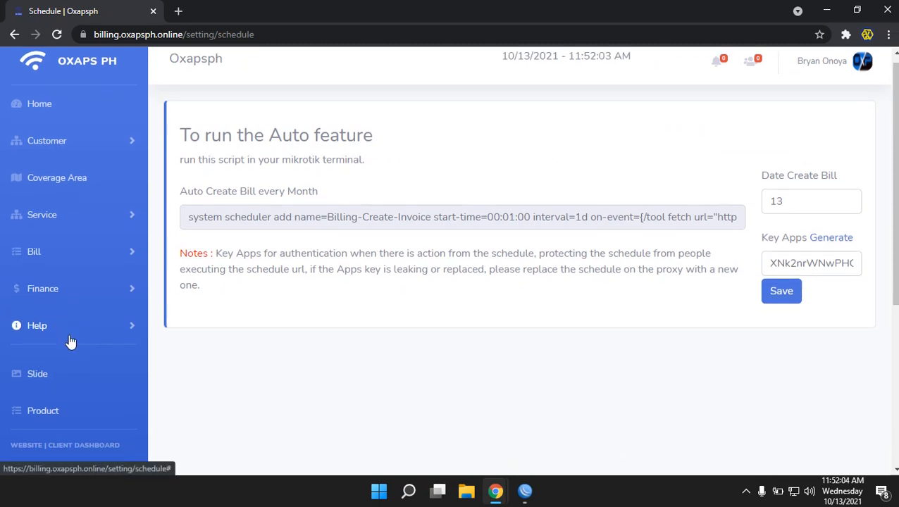
scroll(71, 341, "down", 2)
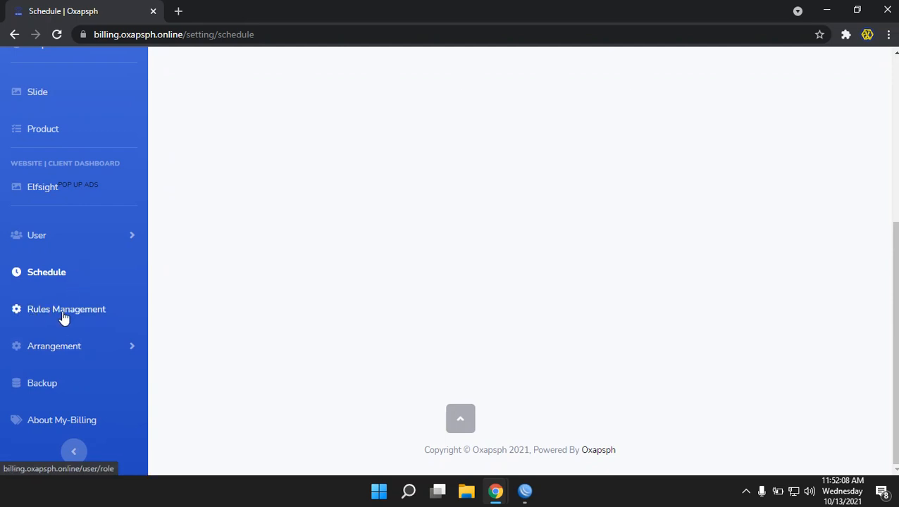
Open Rules Management and scroll through the role permissions checkbox table
left_click(65, 313)
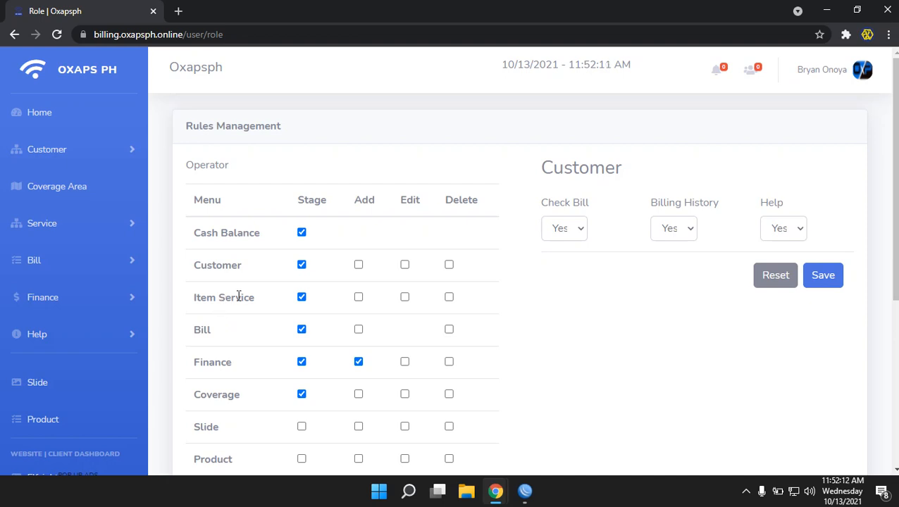
scroll(237, 295, "down", 1)
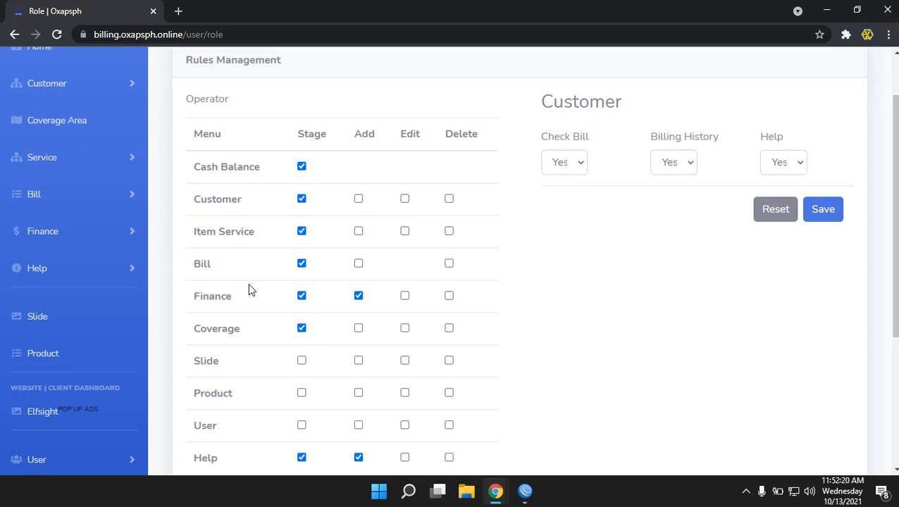
scroll(248, 285, "down", 2)
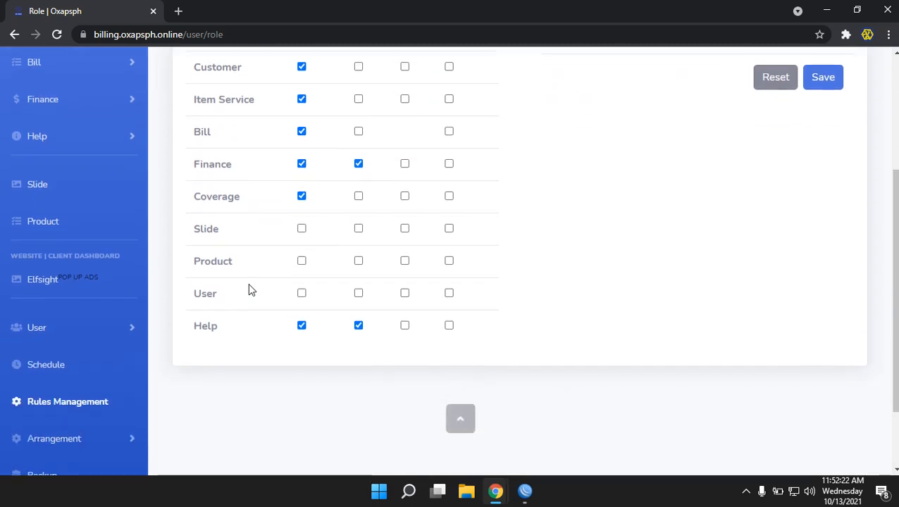
scroll(259, 282, "up", 1)
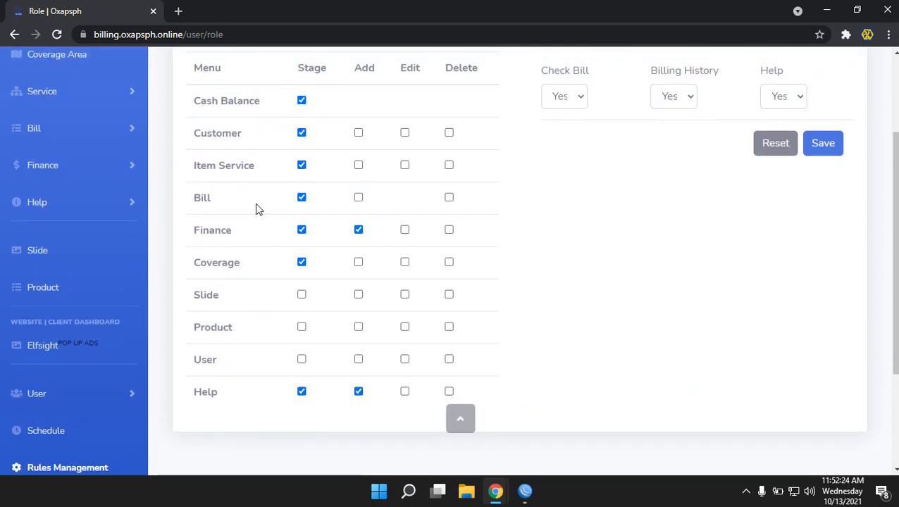
Allow the Operator role to add customers and highlight the Customer heading
left_click(358, 132)
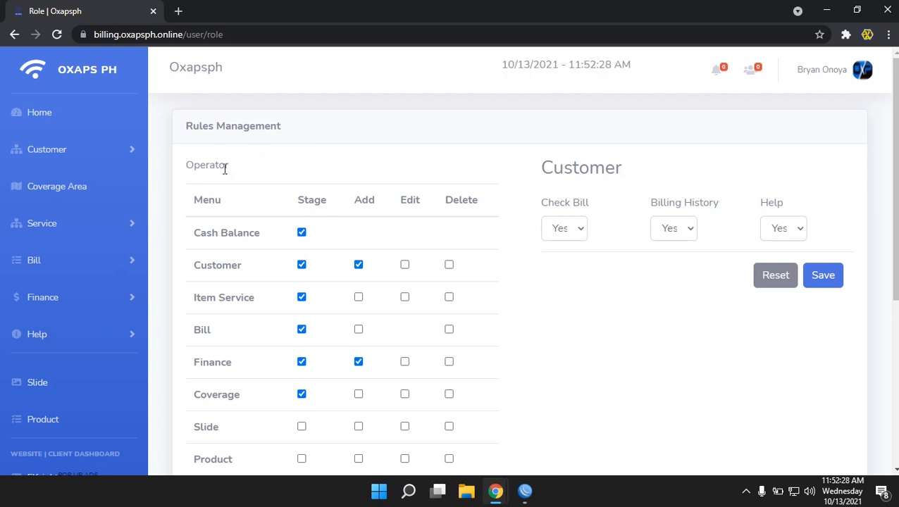
left_click_drag(238, 165, 203, 162)
left_click_drag(539, 162, 661, 164)
left_click(621, 317)
scroll(107, 357, "down", 5)
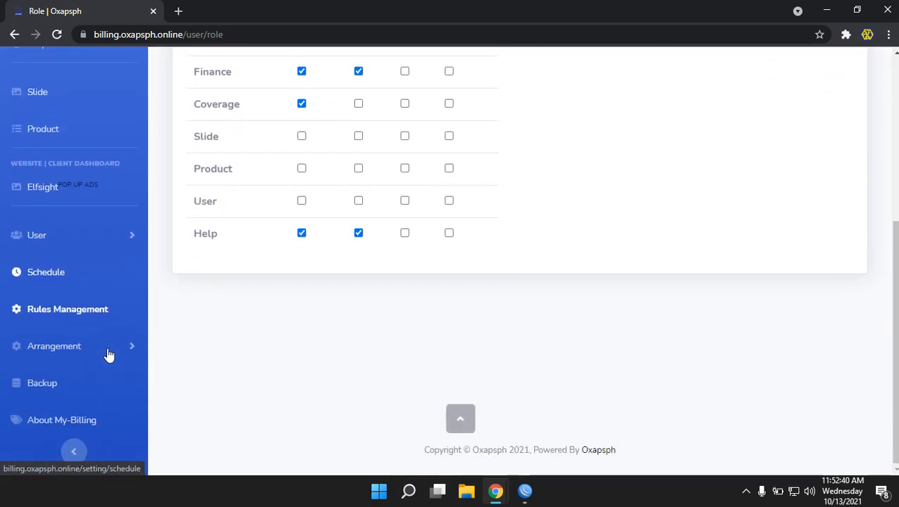
Expand and collapse Arrangement, then expand User to show Administrator, Customer, Operator, Technician, All
left_click(106, 347)
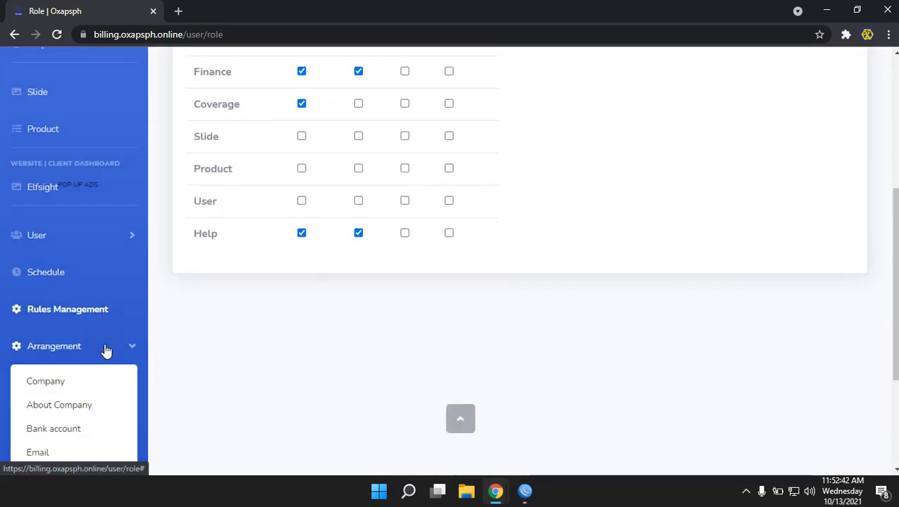
scroll(191, 367, "down", 2)
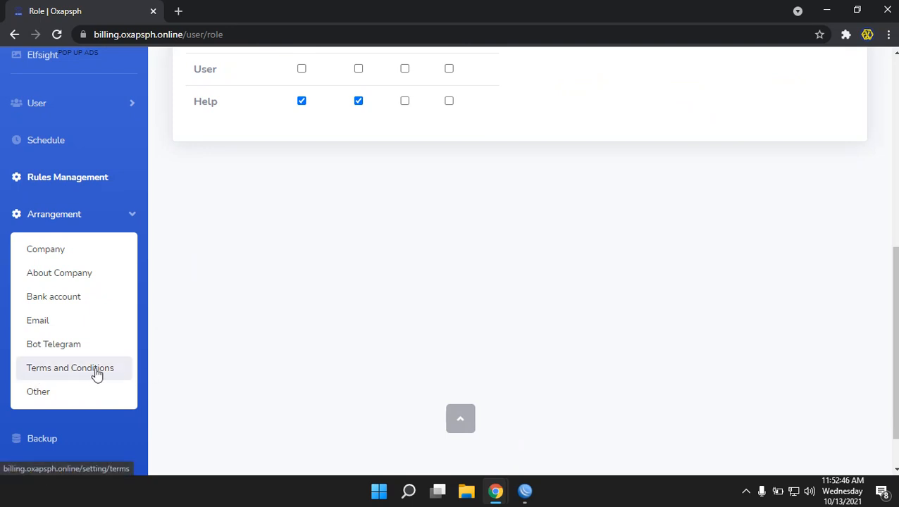
left_click(92, 220)
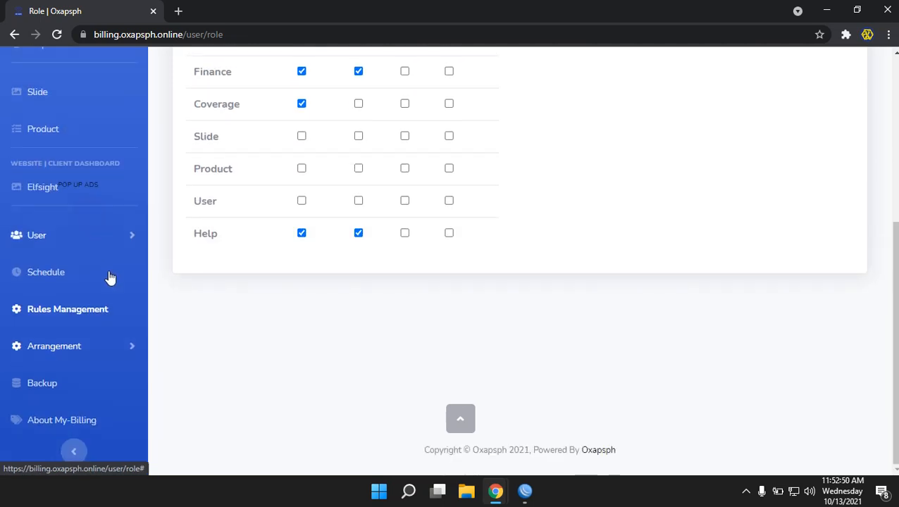
left_click(78, 236)
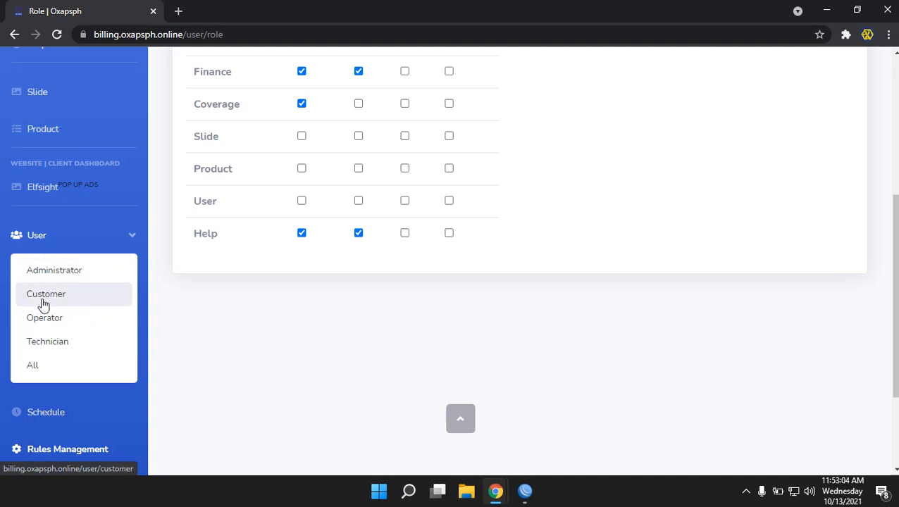
Browse the User > Customer list, then the User > Operator list
left_click(42, 300)
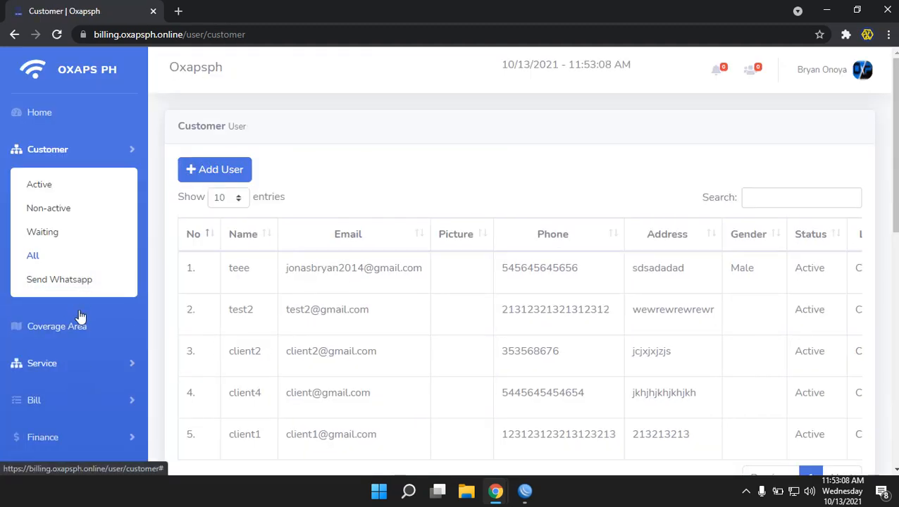
scroll(74, 190, "down", 3)
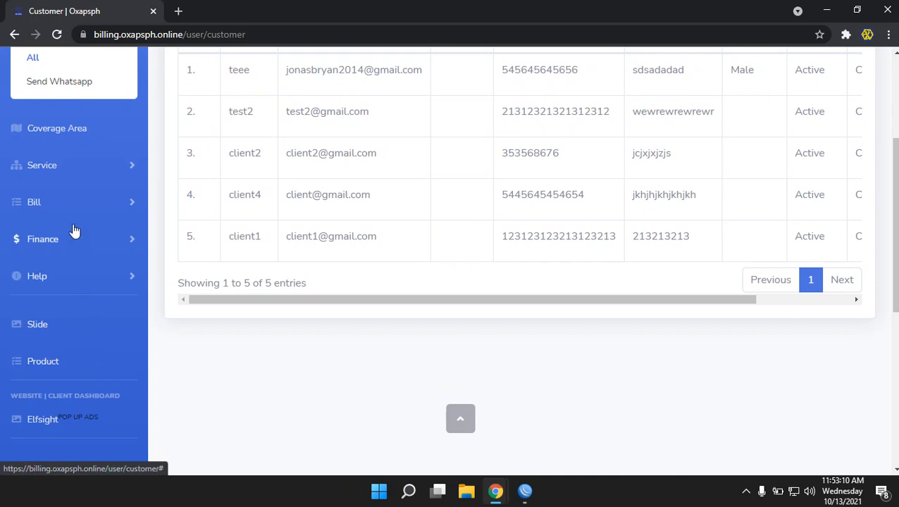
scroll(78, 340, "down", 4)
left_click(54, 289)
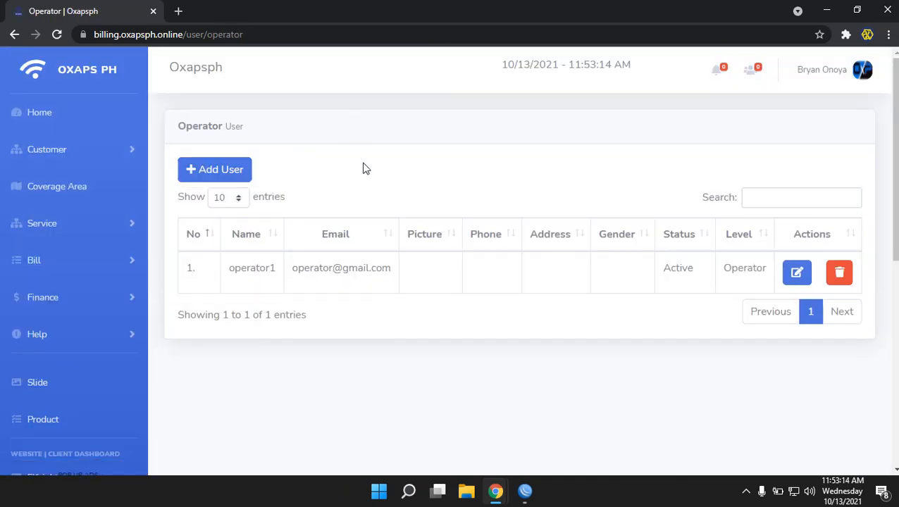
left_click_drag(251, 270, 602, 258)
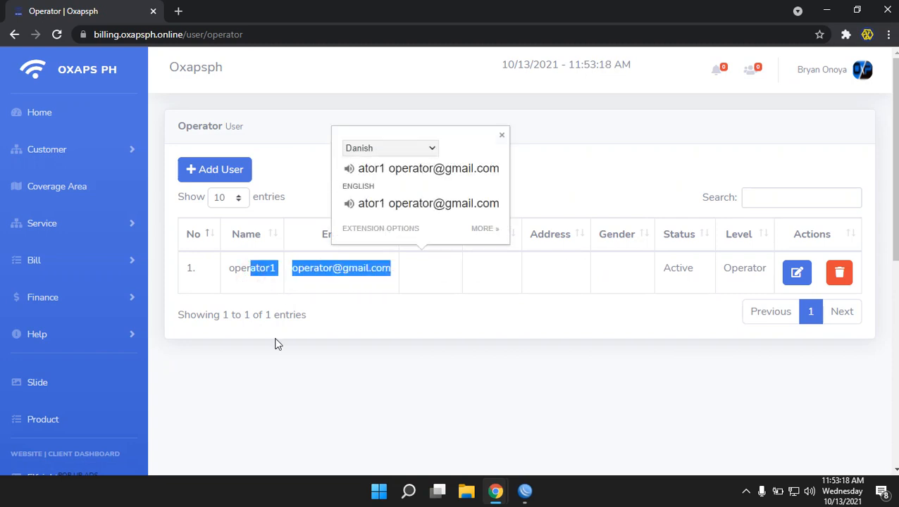
Look at the Add User form, go back, and return to the dashboard
left_click(239, 176)
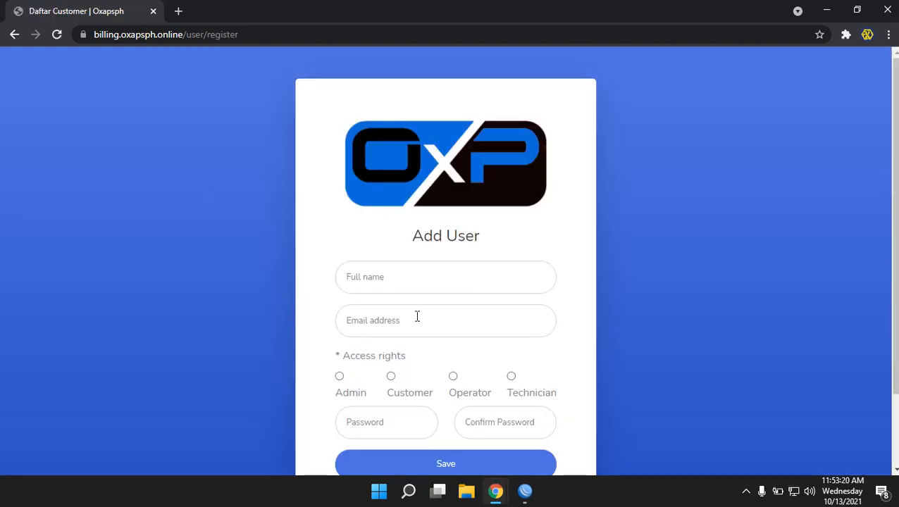
scroll(417, 317, "down", 1)
scroll(417, 315, "up", 1)
left_click(14, 34)
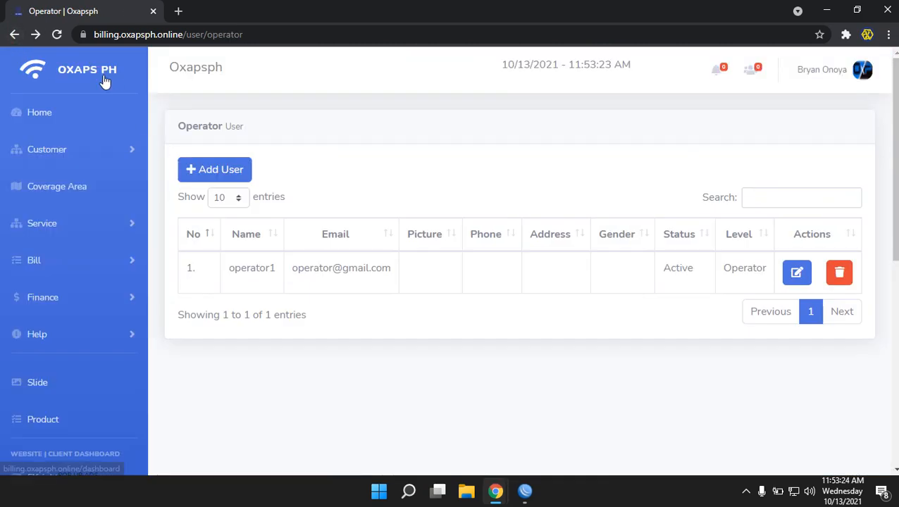
left_click(59, 110)
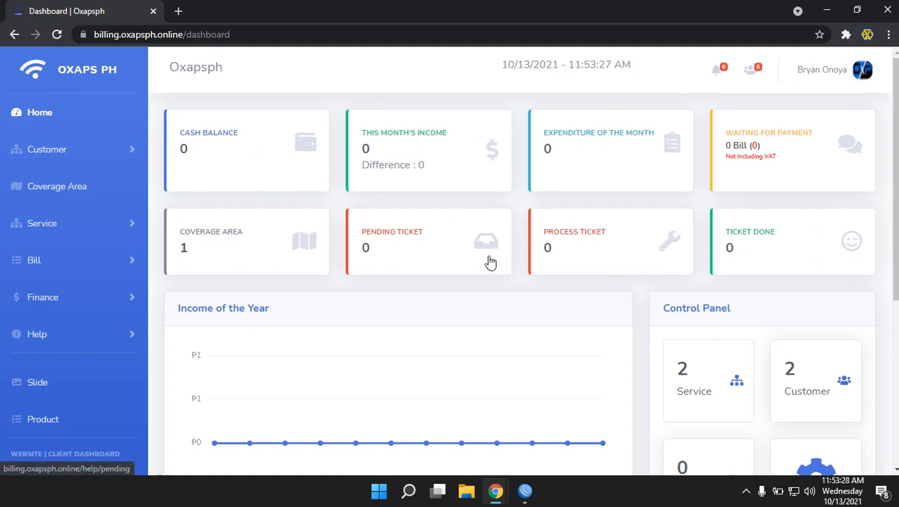
scroll(129, 249, "down", 3)
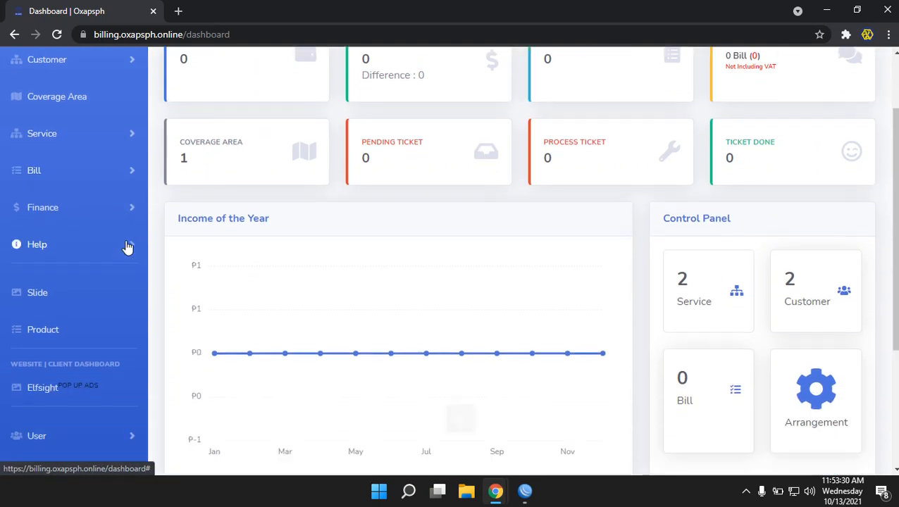
scroll(149, 247, "down", 2)
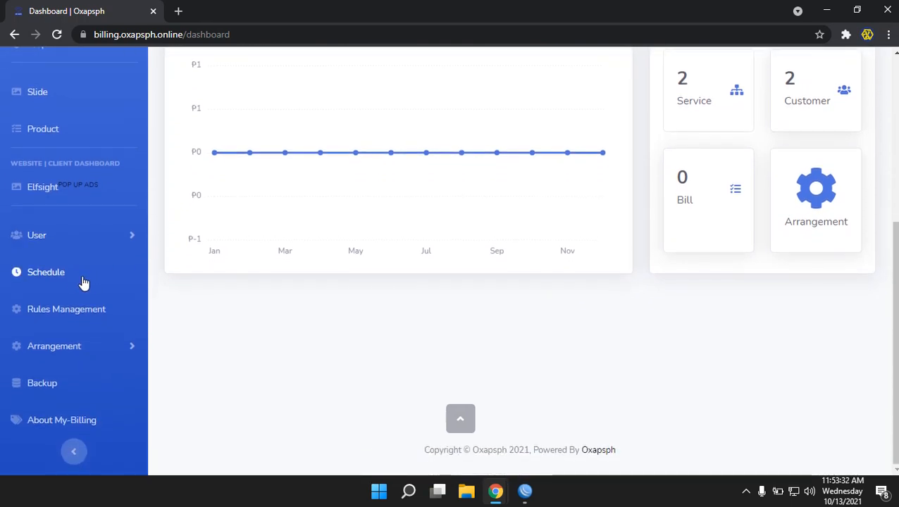
Generate a new Key Apps key on the Schedule page and save the settings
left_click(66, 280)
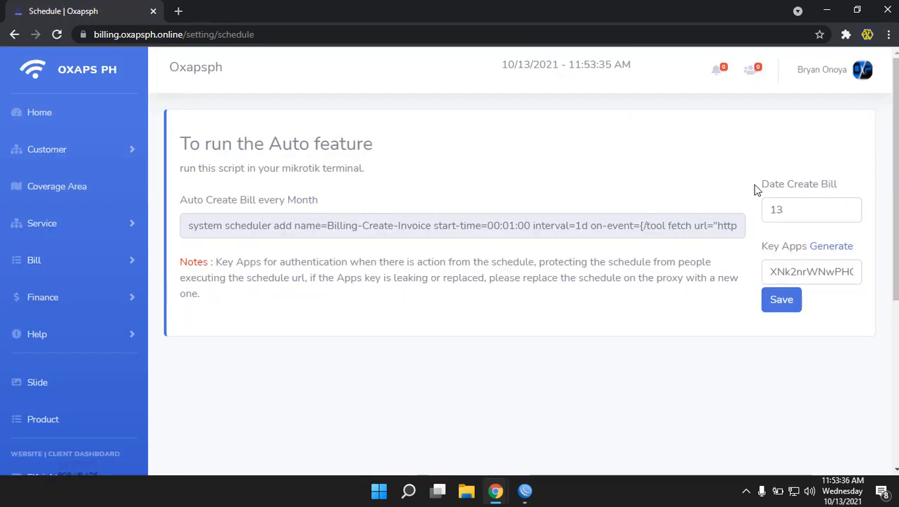
left_click_drag(757, 186, 766, 210)
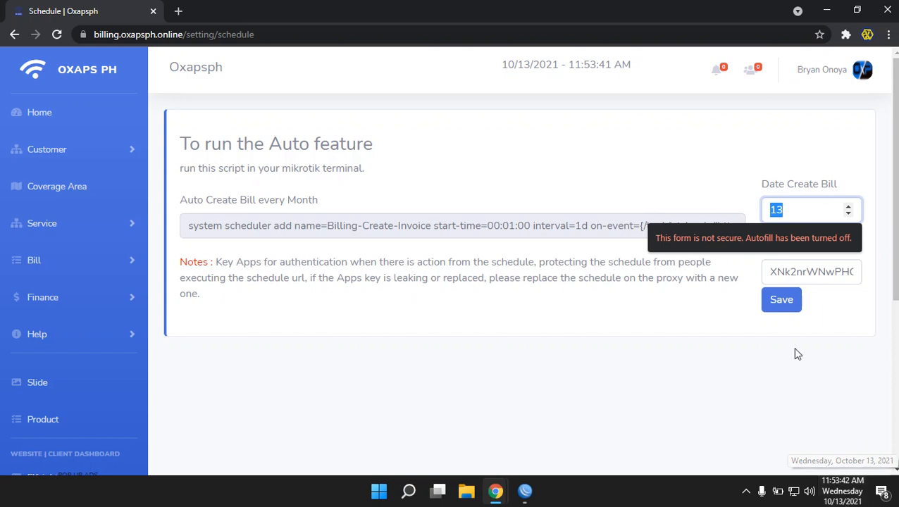
left_click(805, 215)
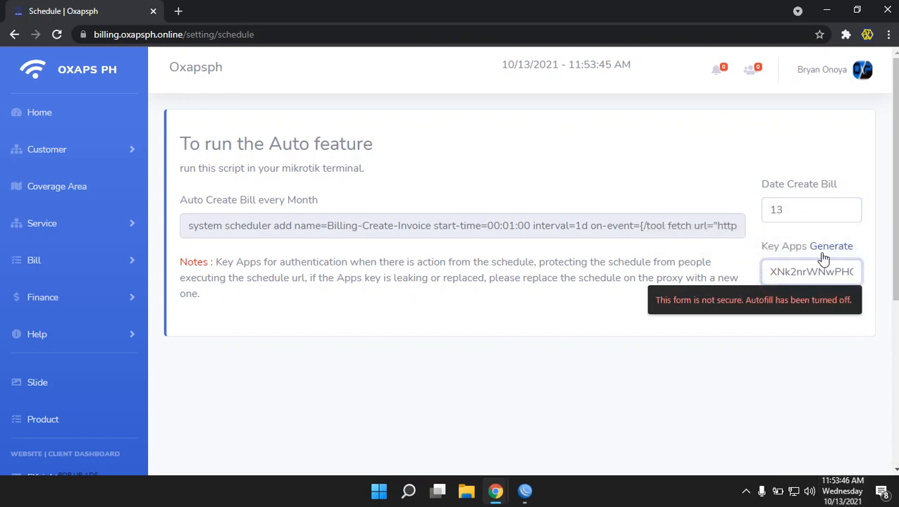
left_click(835, 251)
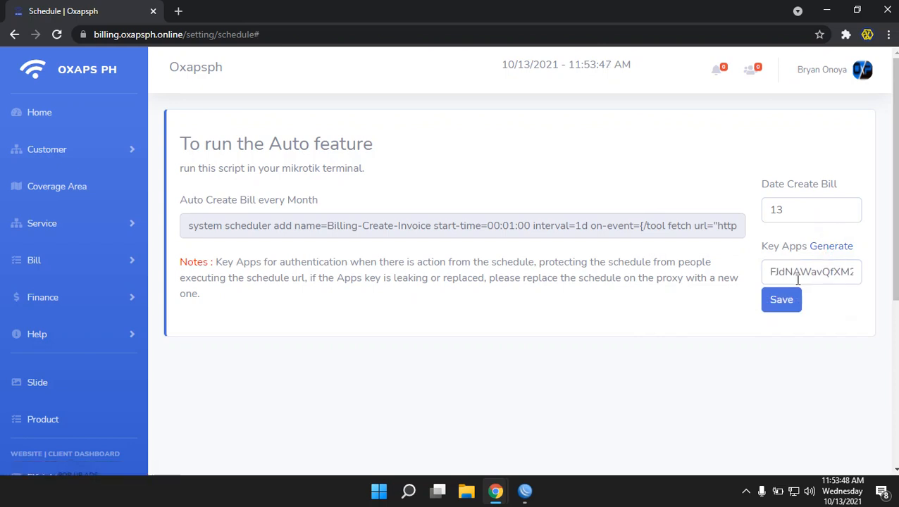
left_click(780, 306)
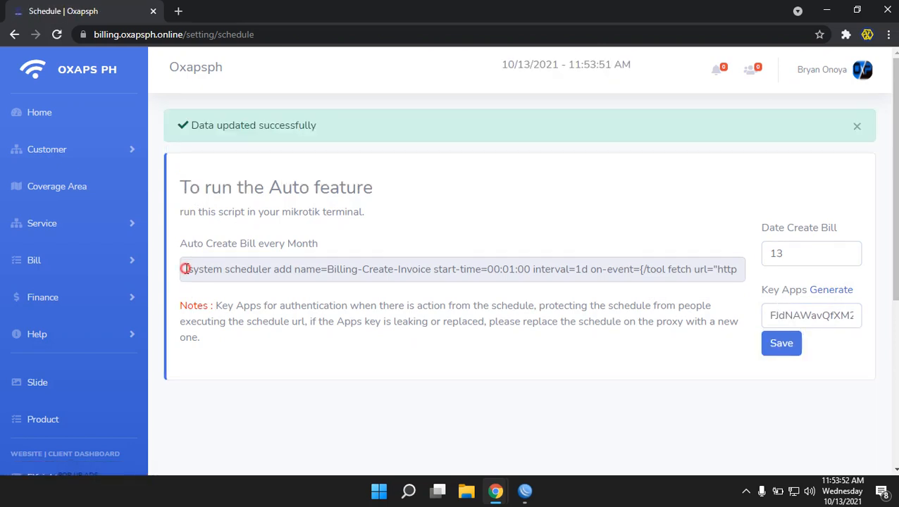
Copy the whole monthly auto-bill scheduler script to the clipboard
left_click_drag(186, 269, 767, 263)
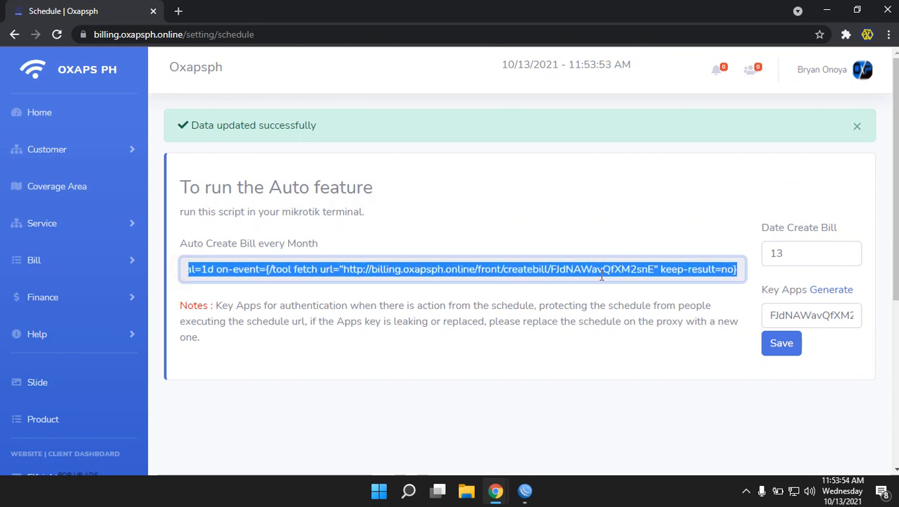
right_click(456, 269)
left_click(470, 279)
In WinBox, close and reopen System > Scheduler to list its 7 entries
left_click(525, 492)
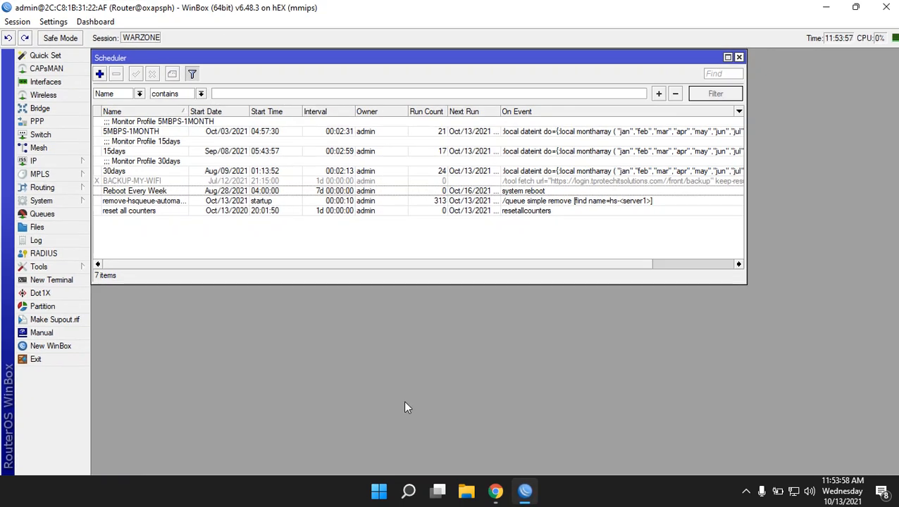
left_click(739, 57)
left_click(63, 202)
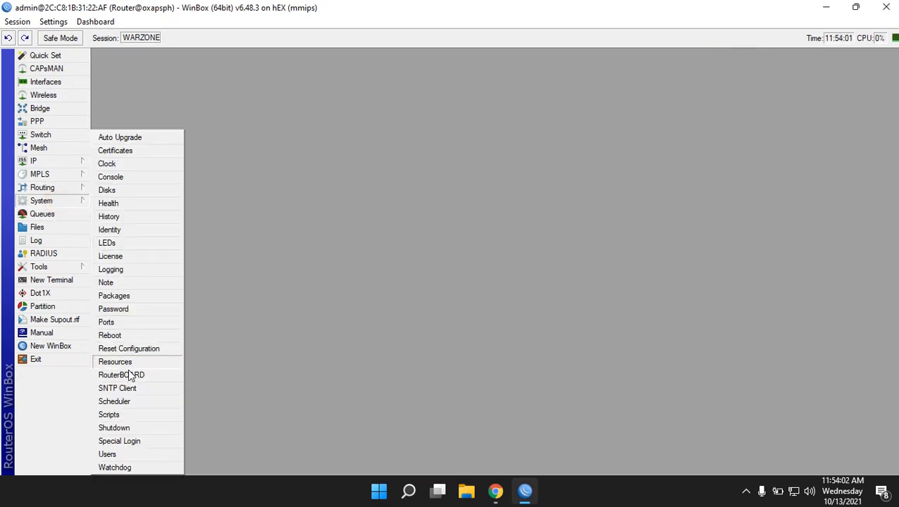
left_click(124, 402)
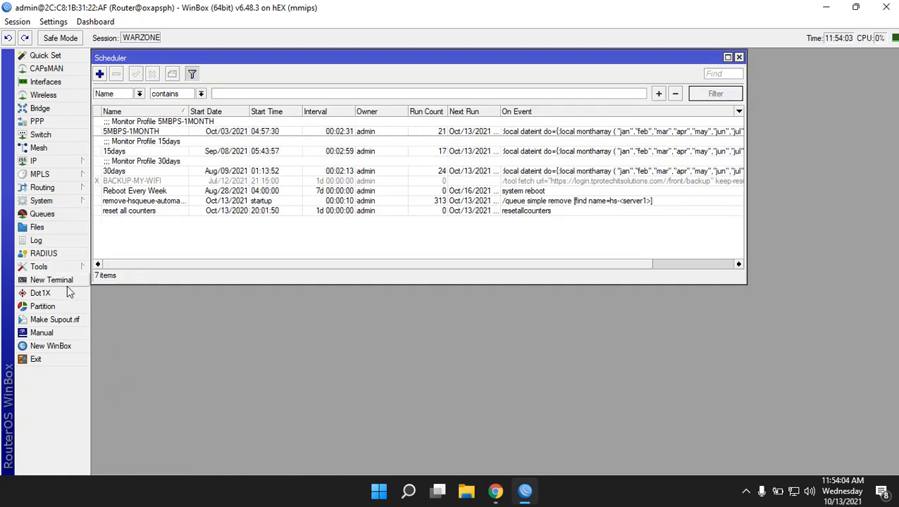
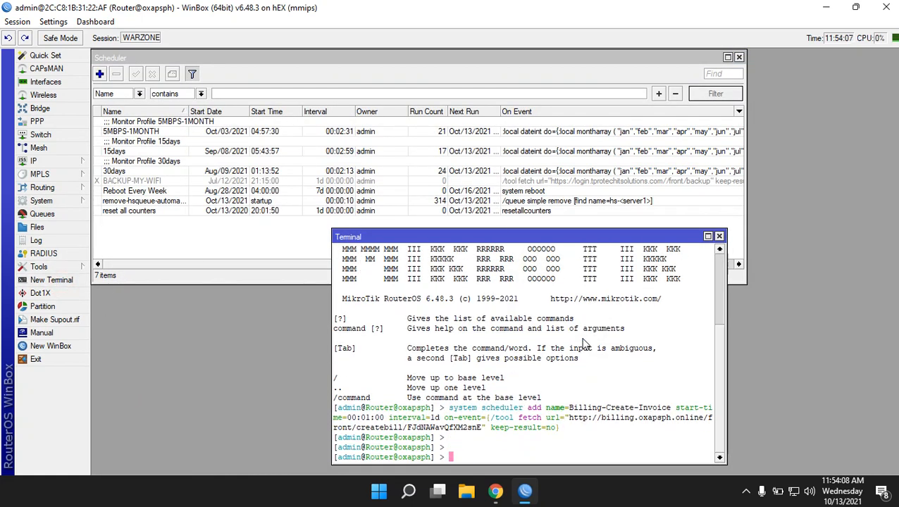
Close the WinBox terminal and select the new Billing-Create-Invoice task in the Scheduler
left_click(719, 236)
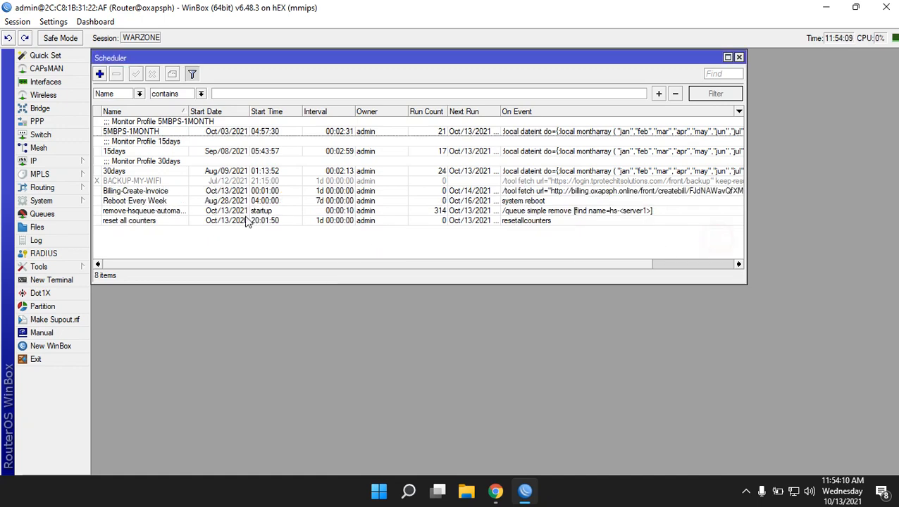
left_click(171, 193)
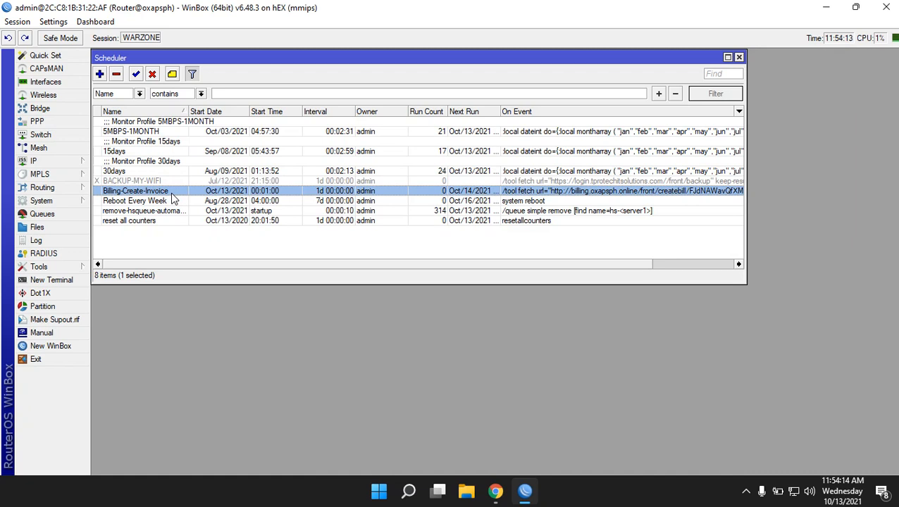
Change the Billing-Create-Invoice task's On Event URL from http to https
double_click(172, 197)
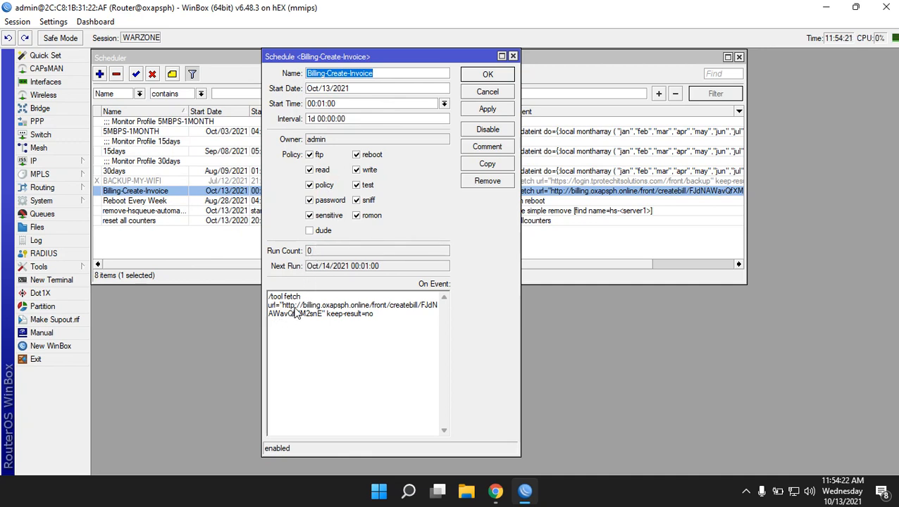
left_click(293, 309)
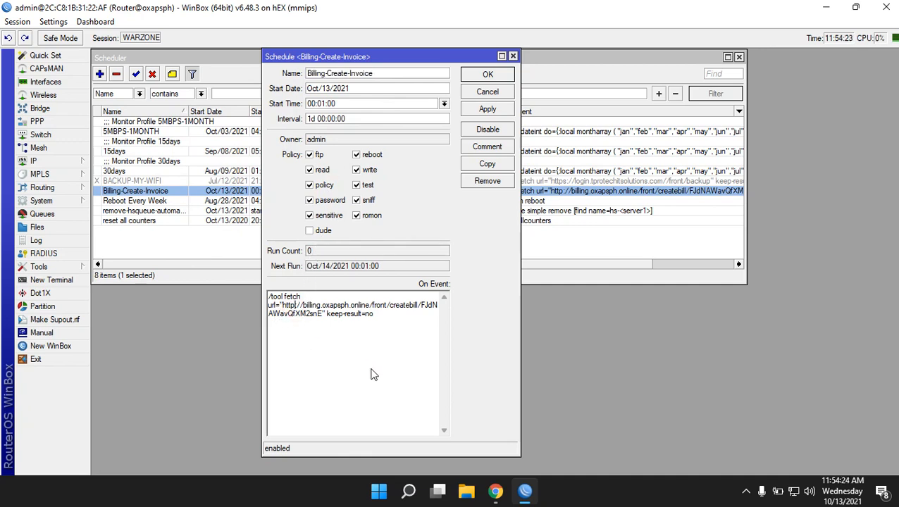
type("s")
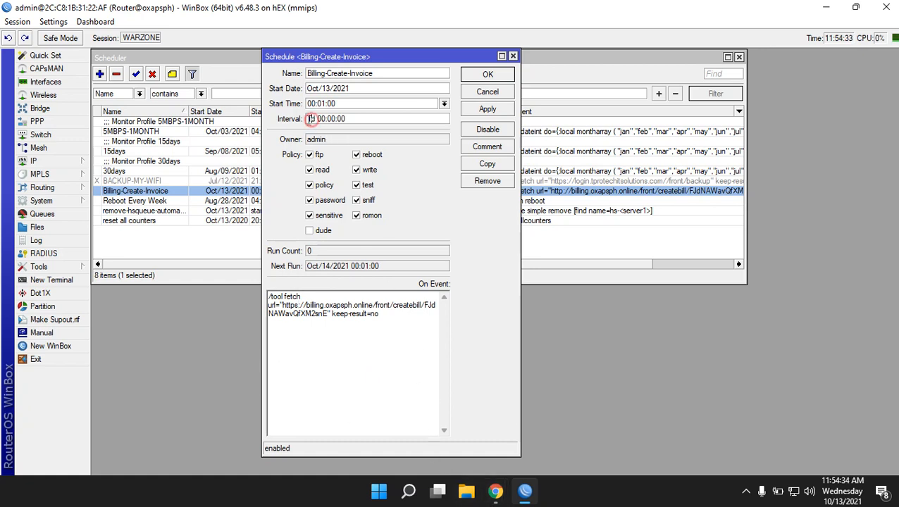
Keep the interval at 1 day, set start time 11:56:00, and save the task
left_click_drag(311, 120, 303, 120)
type("30")
key("BackSpace")
key("BackSpace")
type("218")
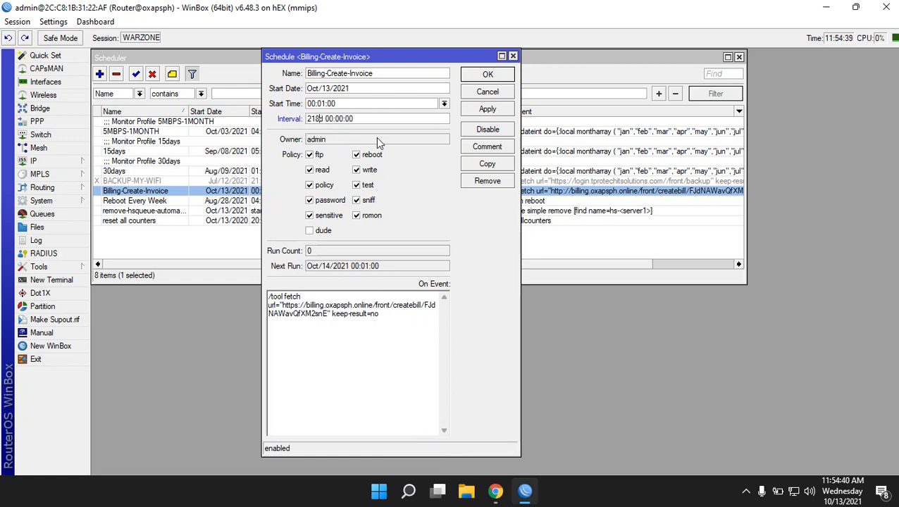
key("BackSpace")
key("BackSpace")
key("BackSpace")
type("1")
double_click(315, 104)
type("11")
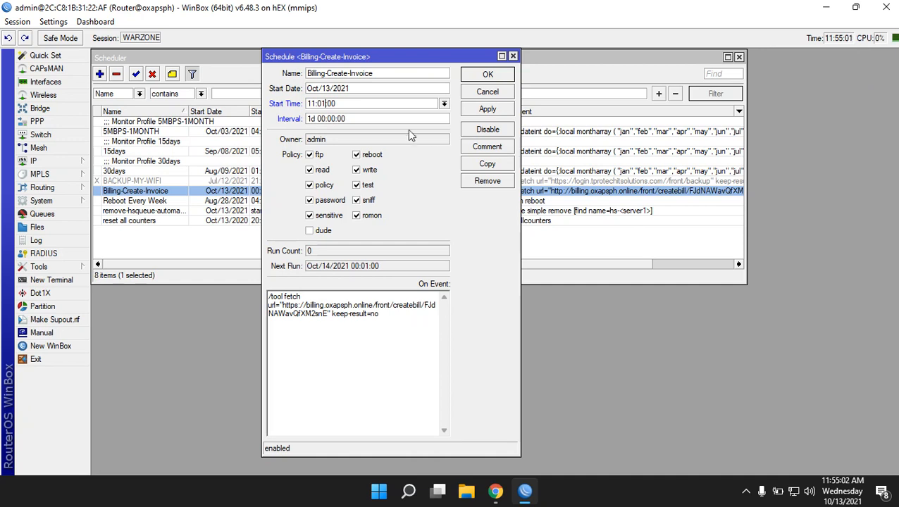
key("BackSpace")
key("BackSpace")
type("56")
left_click(482, 76)
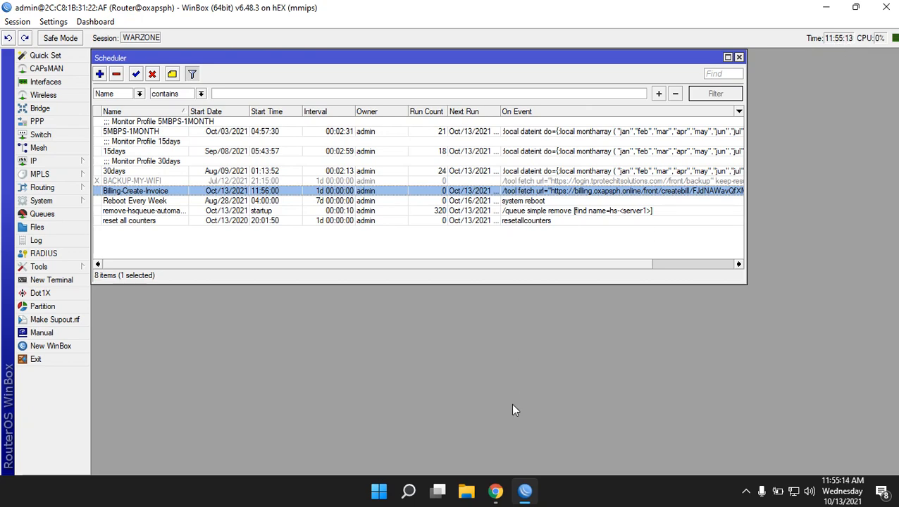
Open the billing dashboard in Chrome and note the Waiting for Payment bill count
mouse_move(496, 491)
left_click(407, 383)
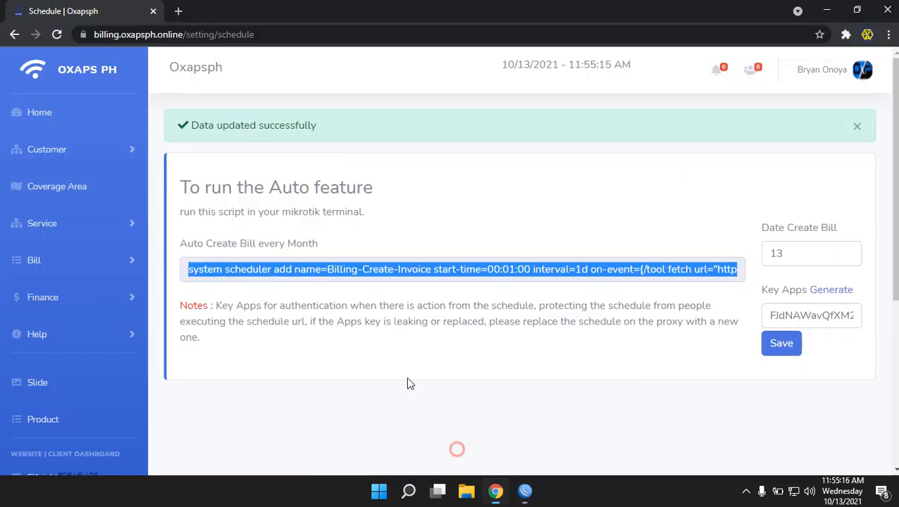
left_click(34, 119)
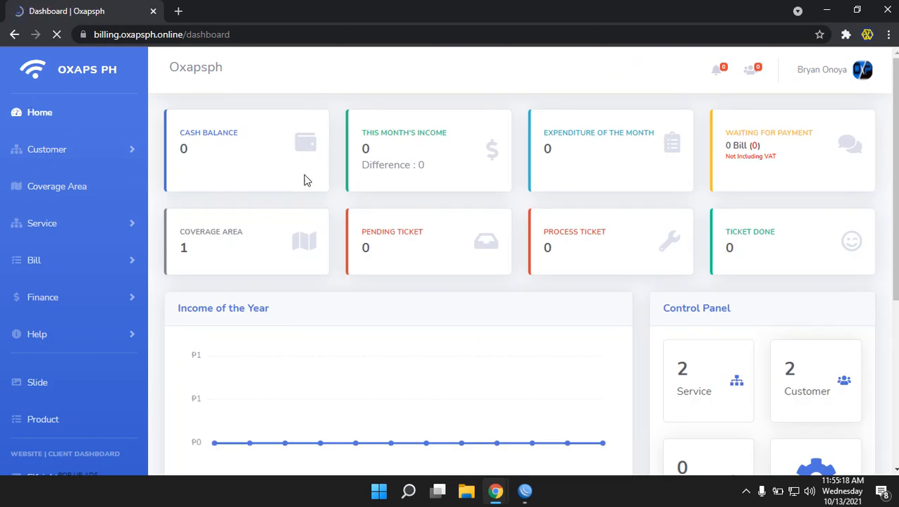
triple_click(782, 145)
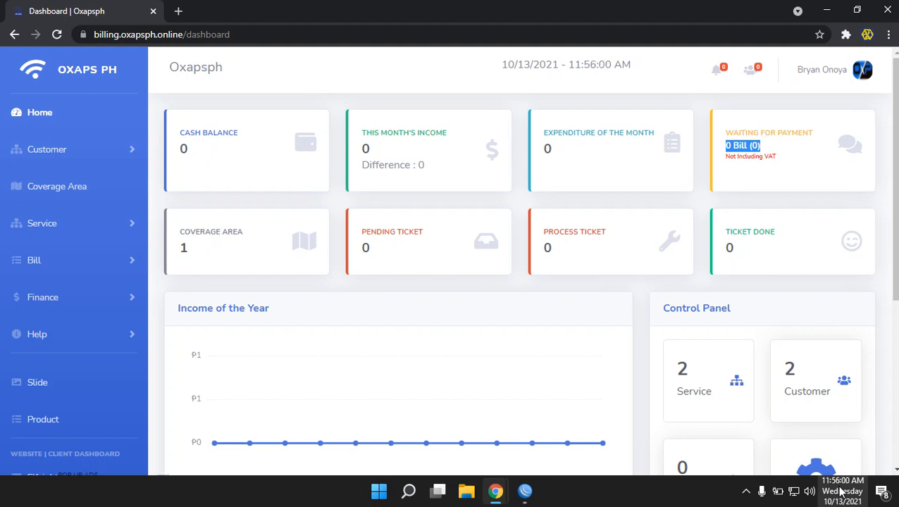
Confirm in WinBox that the task ran, then reload the dashboard to show 2 Bill (2,700)
left_click(525, 491)
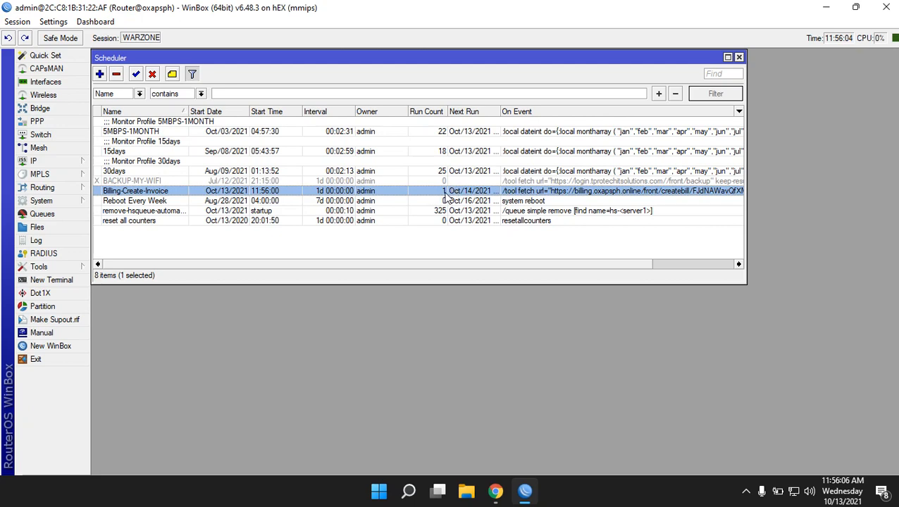
left_click(826, 7)
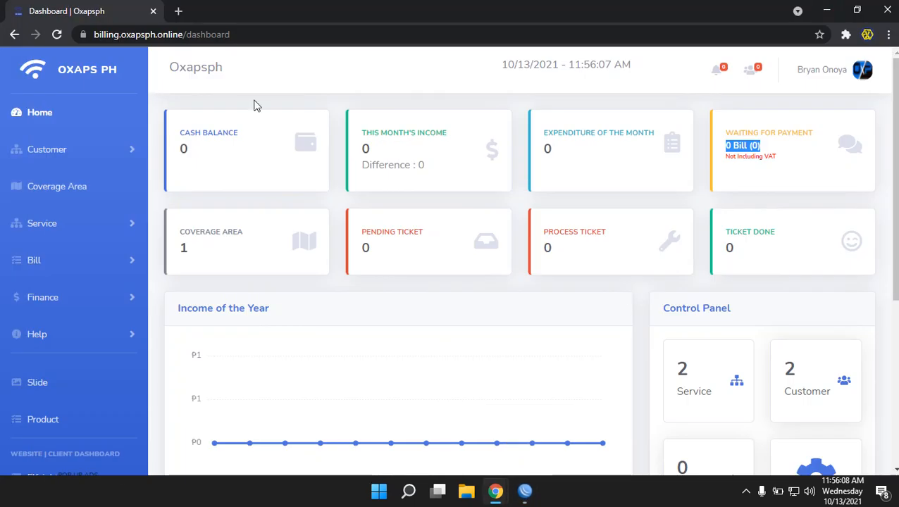
left_click(56, 34)
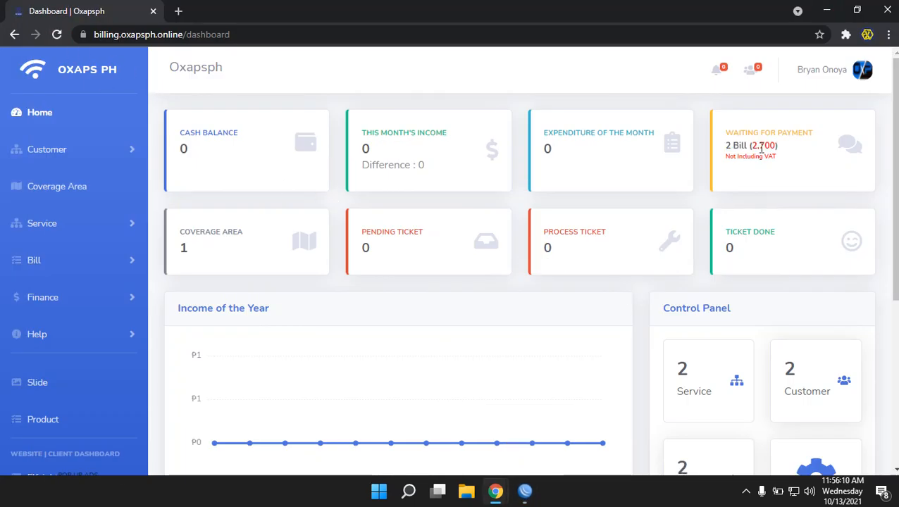
left_click_drag(726, 145, 784, 153)
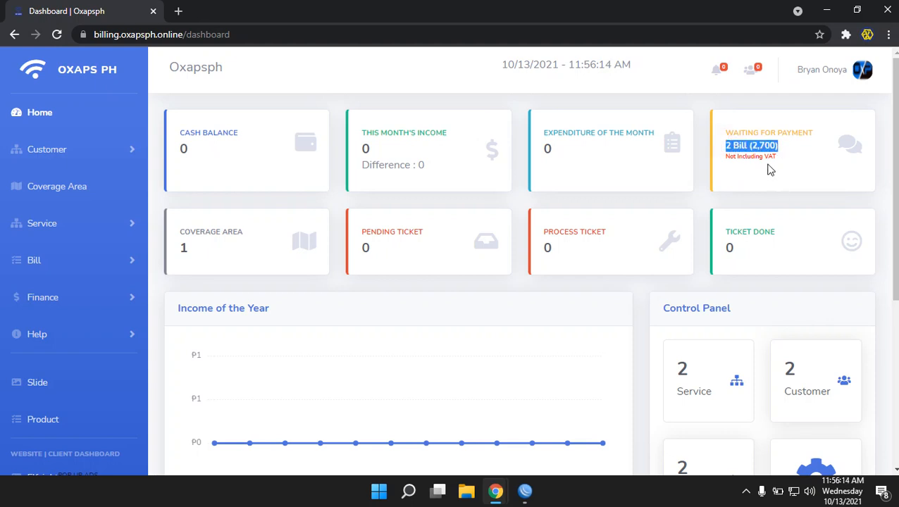
Open the Not yet paid bills list and check client2's 1,680 total
left_click(32, 261)
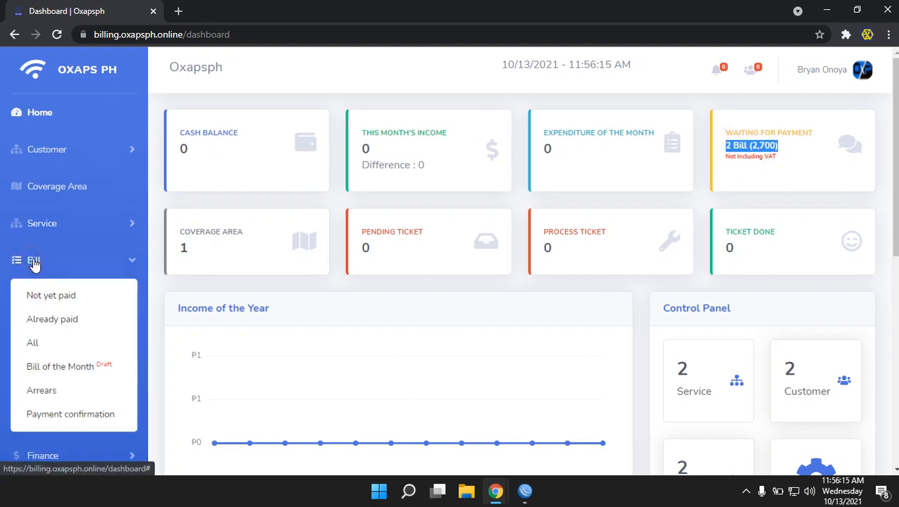
left_click(53, 306)
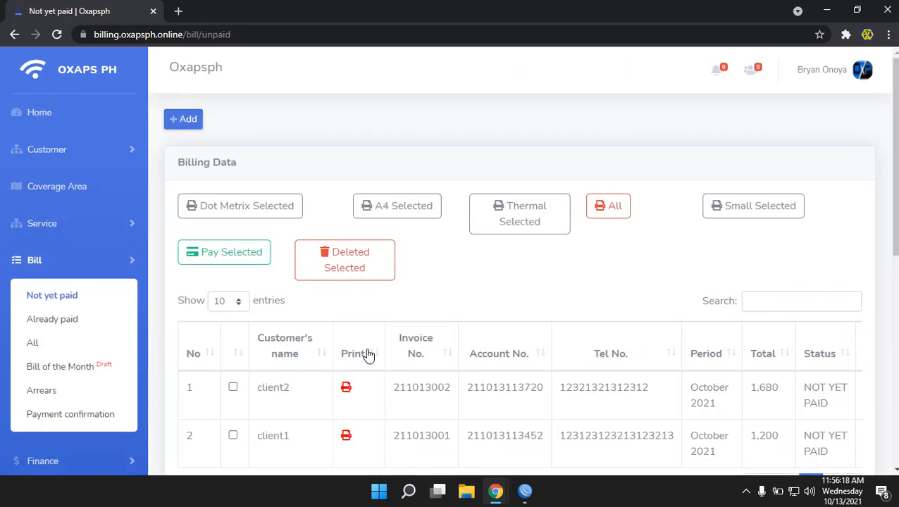
scroll(367, 354, "down", 2)
left_click_drag(479, 376, 596, 375)
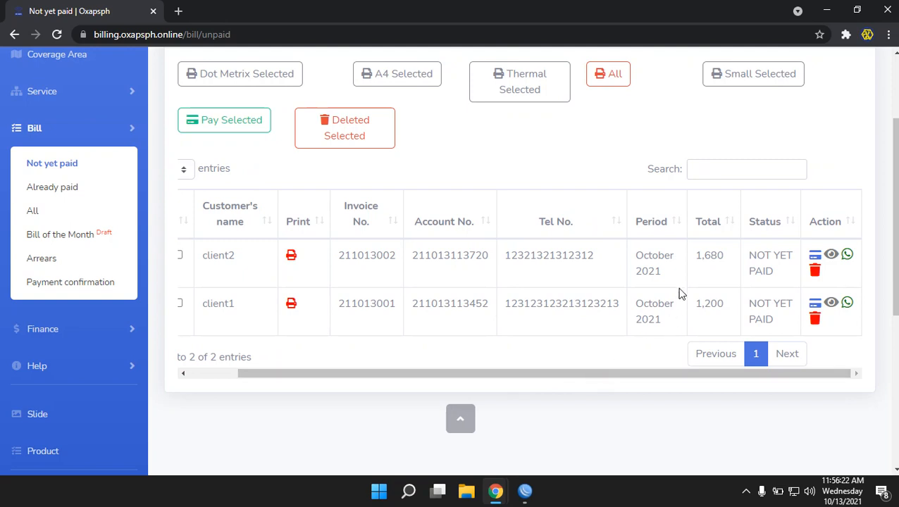
mouse_move(693, 258)
left_mouse_down()
mouse_move(730, 254)
mouse_move(698, 259)
left_mouse_up()
left_click(718, 268)
left_click_drag(341, 374, 269, 377)
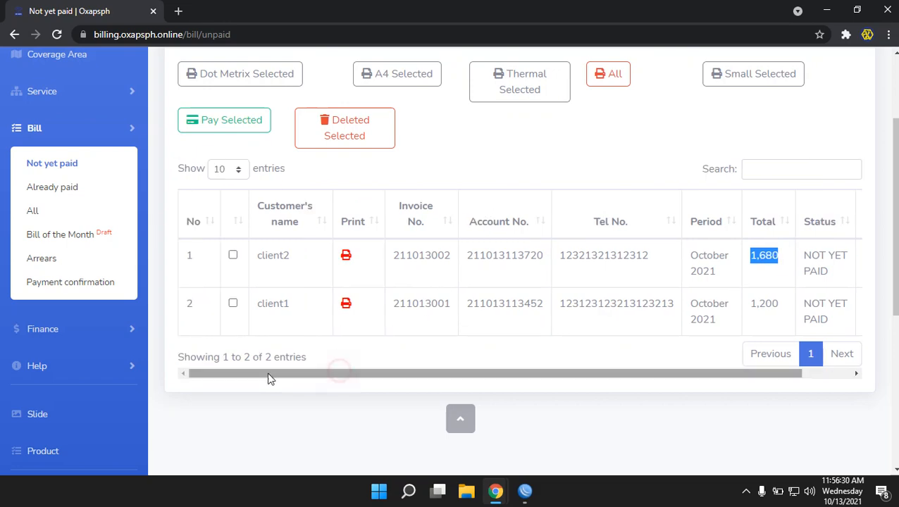
Review client2's A4 invoice, including the 12% VAT of 180, then return to the list
left_click(347, 258)
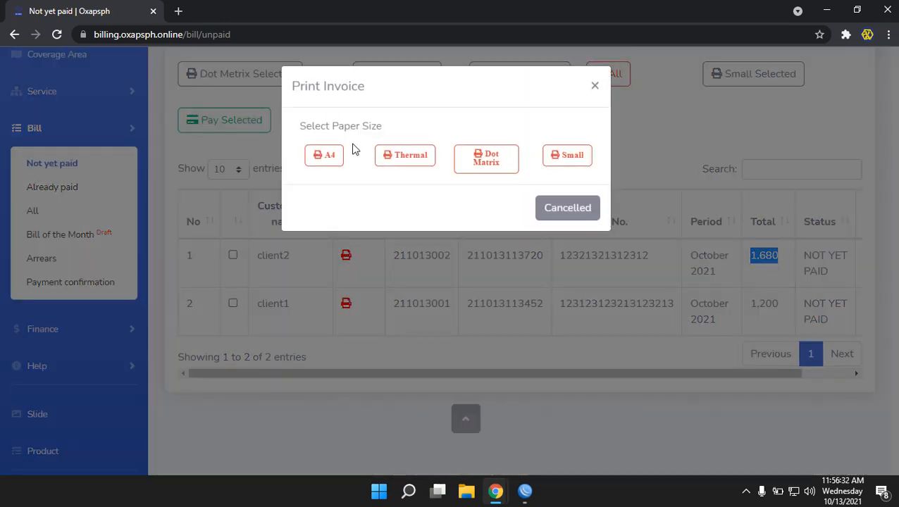
left_click(326, 154)
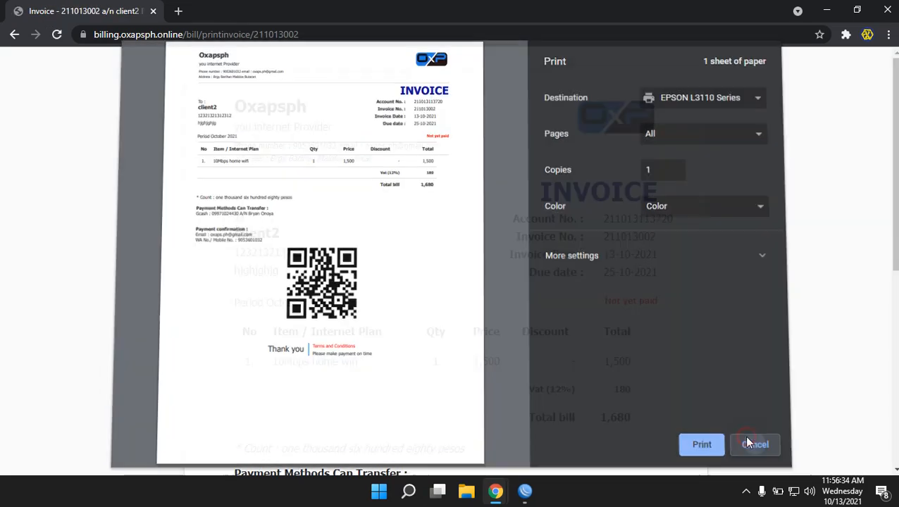
left_click(745, 436)
scroll(598, 373, "down", 2)
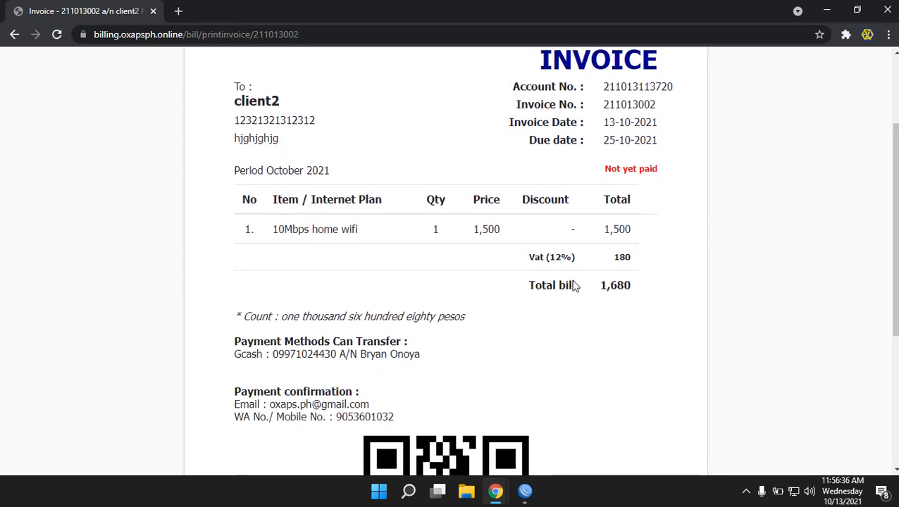
left_click_drag(530, 257, 665, 276)
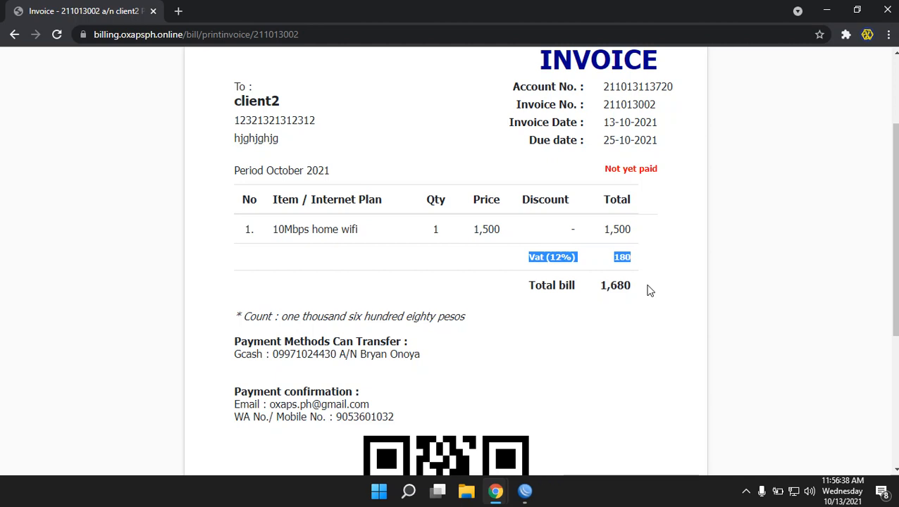
scroll(649, 290, "up", 2)
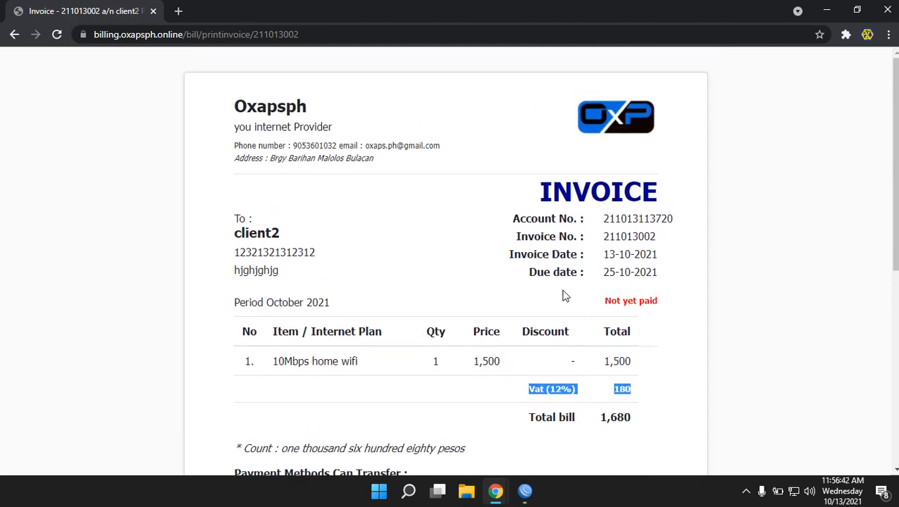
left_click_drag(594, 264, 658, 258)
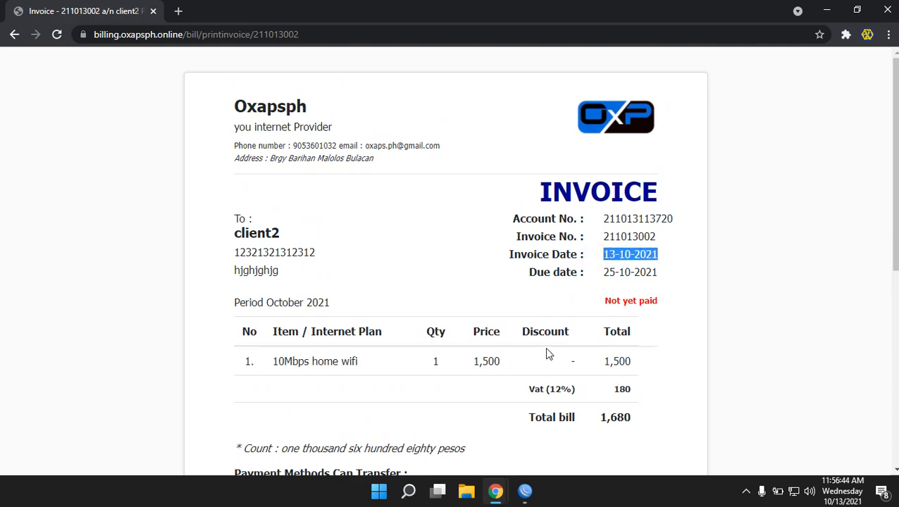
scroll(545, 347, "down", 3)
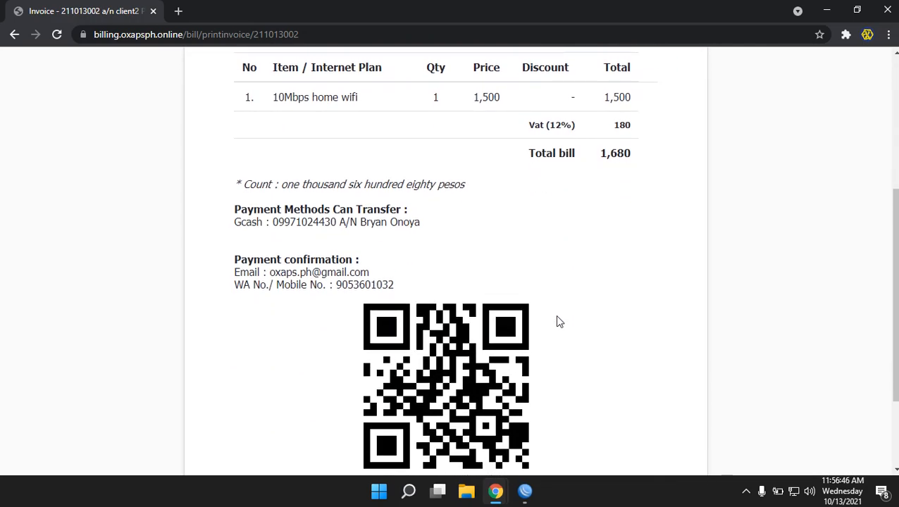
scroll(535, 290, "down", 2)
scroll(597, 298, "up", 6)
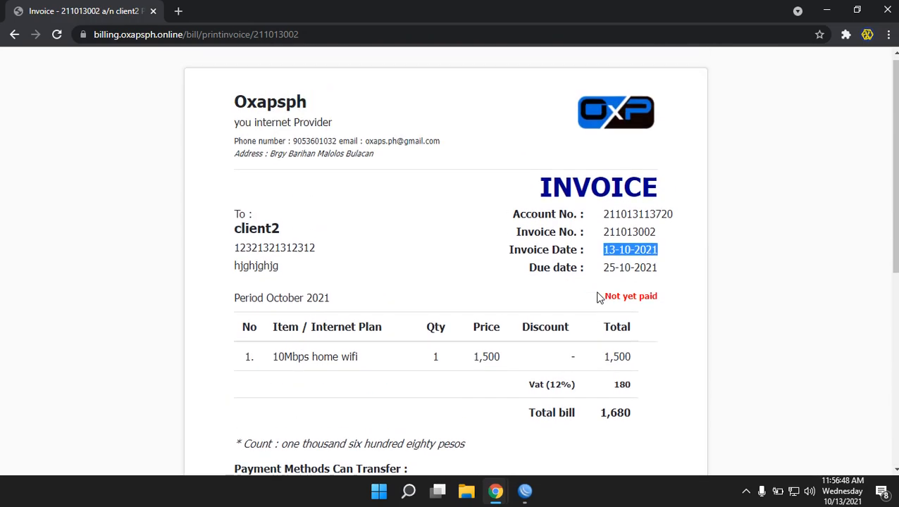
left_click(15, 35)
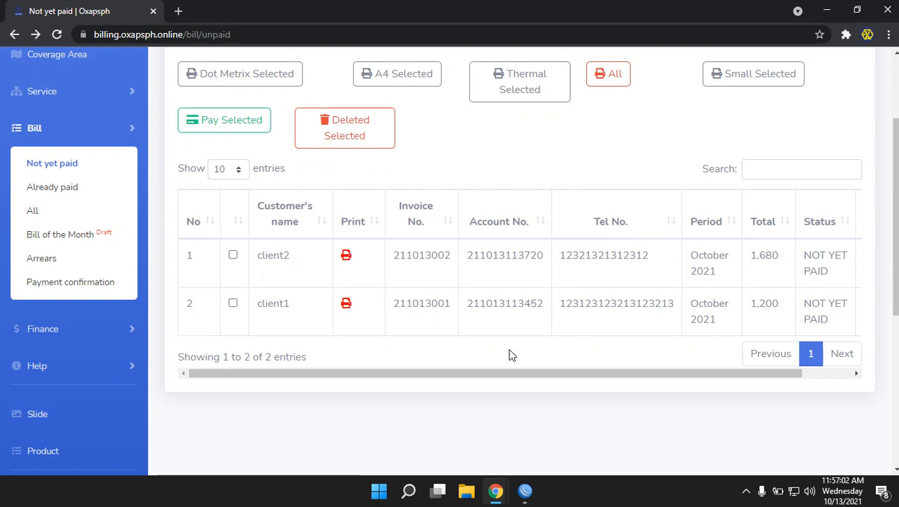
scroll(512, 355, "up", 1)
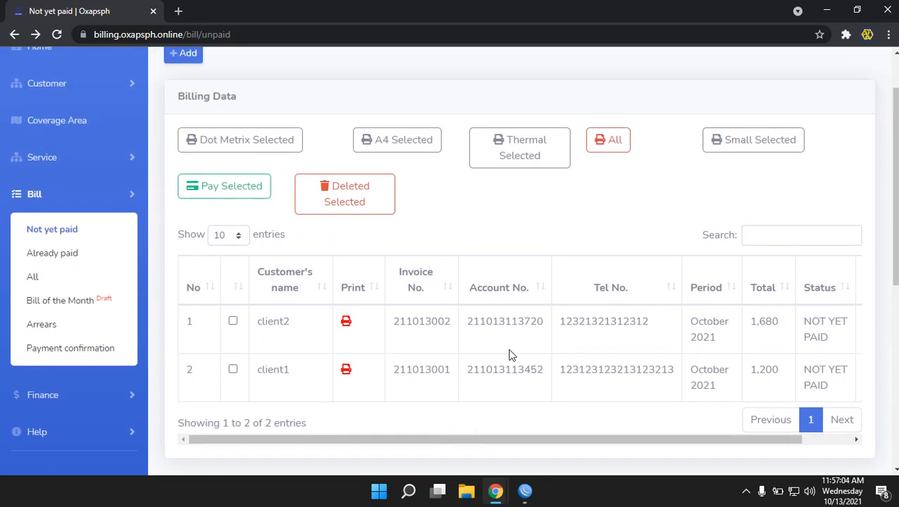
left_click(233, 322)
left_click(233, 368)
left_click(232, 321)
left_click(233, 321)
left_click(233, 368)
left_click(233, 322)
left_click(233, 368)
left_click(233, 321)
left_click(232, 321)
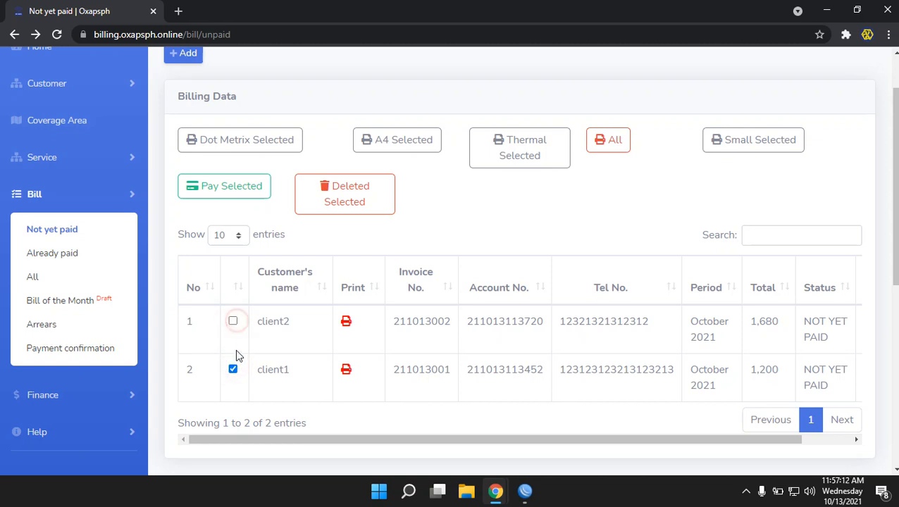
left_click(231, 329)
left_click(232, 317)
left_click(237, 374)
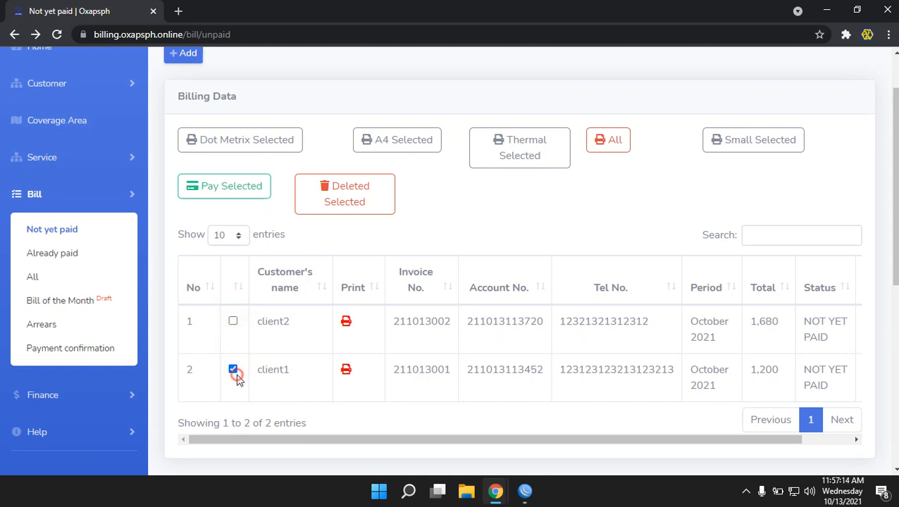
left_click(235, 373)
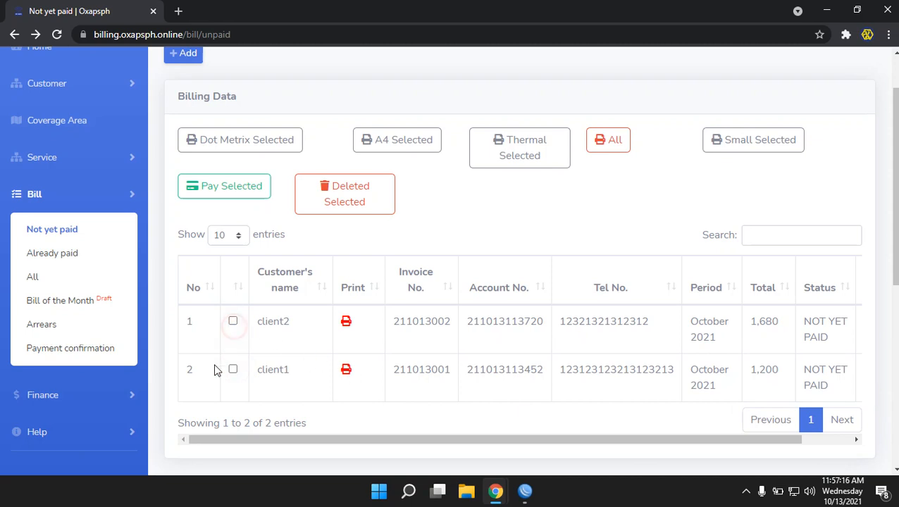
left_click(233, 370)
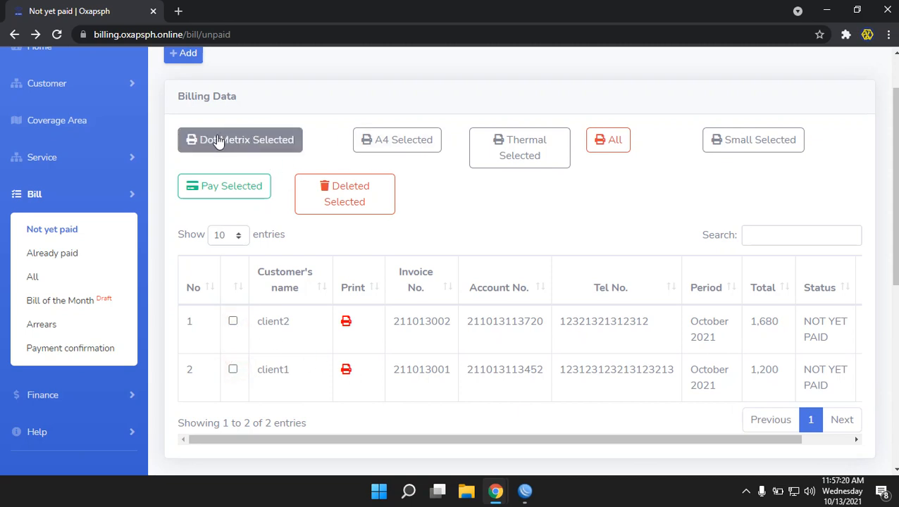
left_click(247, 142)
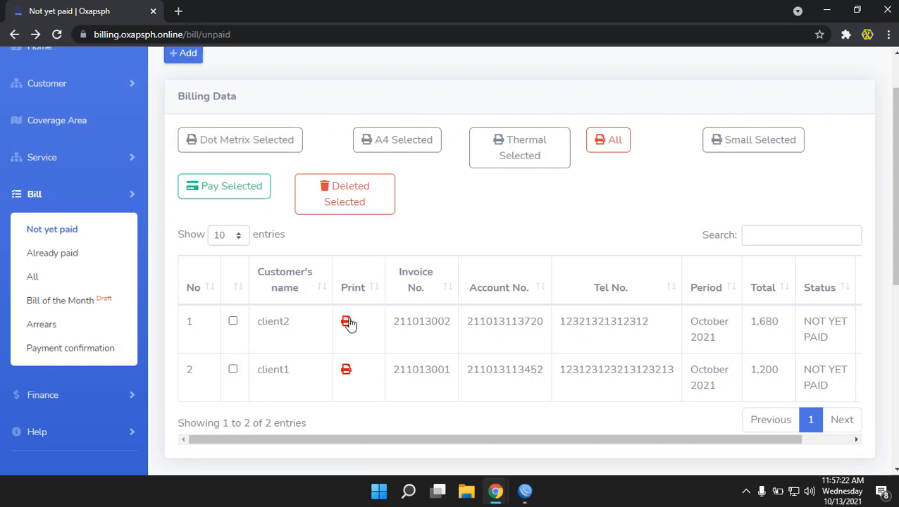
left_click(347, 322)
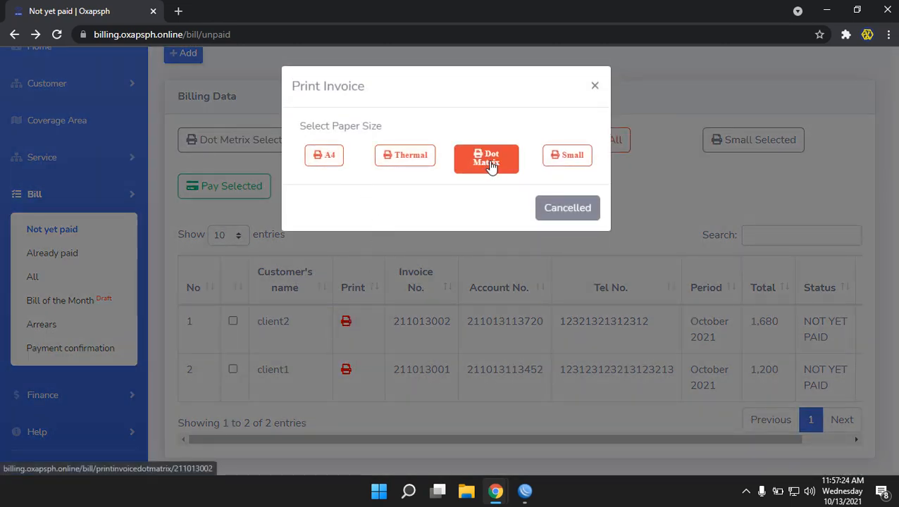
left_click(553, 158)
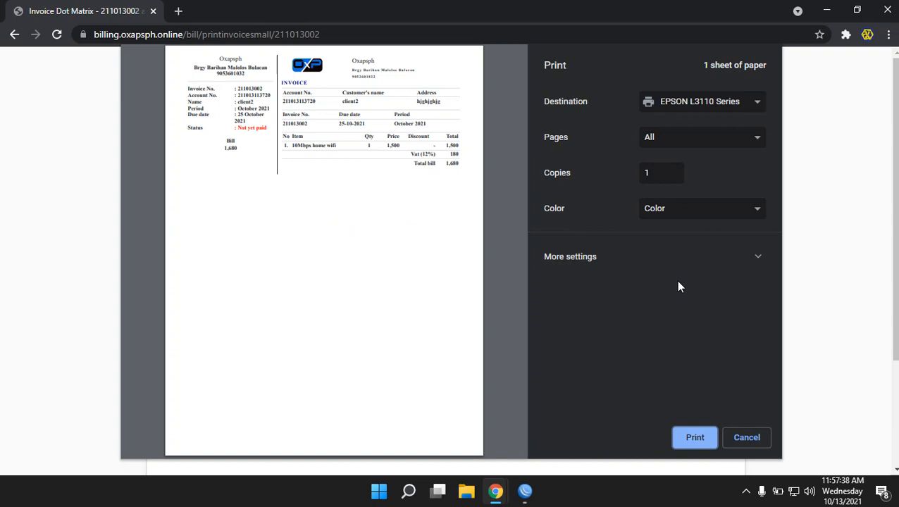
left_click(754, 453)
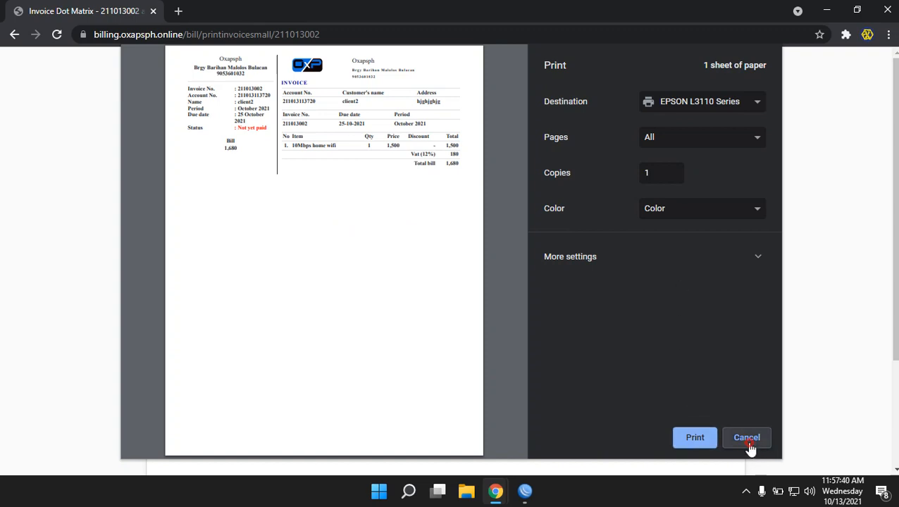
scroll(403, 315, "down", 1)
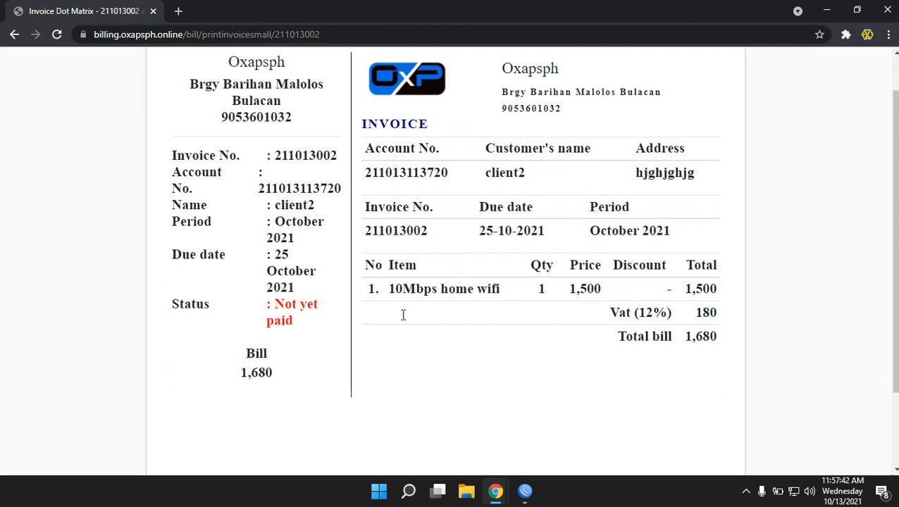
scroll(317, 282, "up", 1)
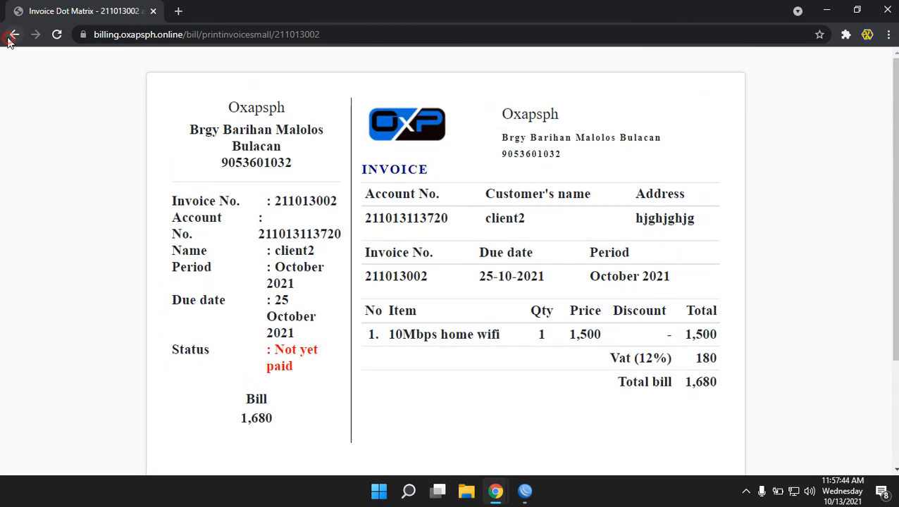
left_click(14, 34)
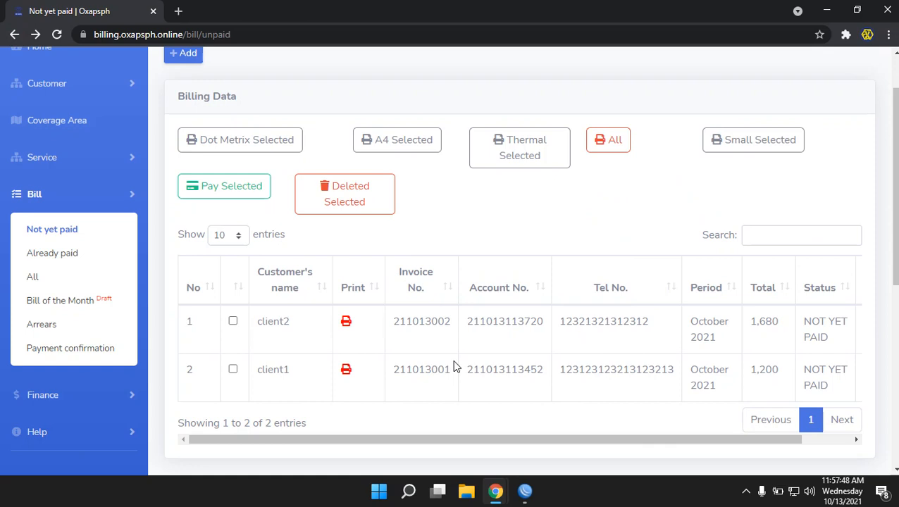
Collapse the Bill menu in the sidebar and expand the Customer menu
scroll(458, 373, "down", 1)
scroll(469, 387, "up", 3)
scroll(471, 373, "down", 2)
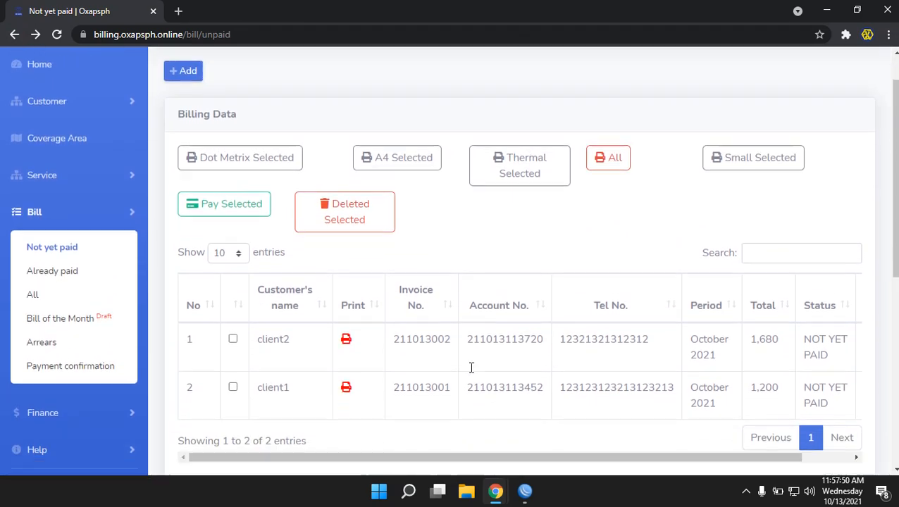
left_click(71, 196)
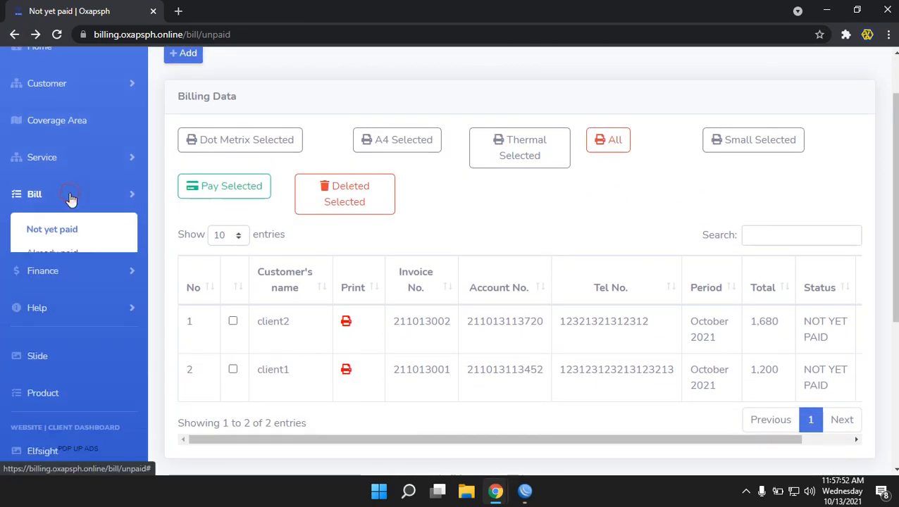
scroll(472, 317, "up", 1)
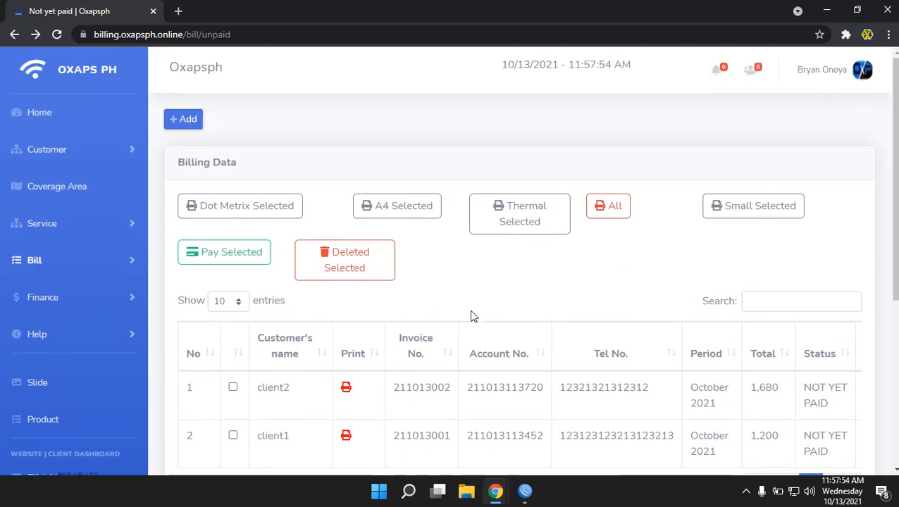
scroll(472, 317, "down", 1)
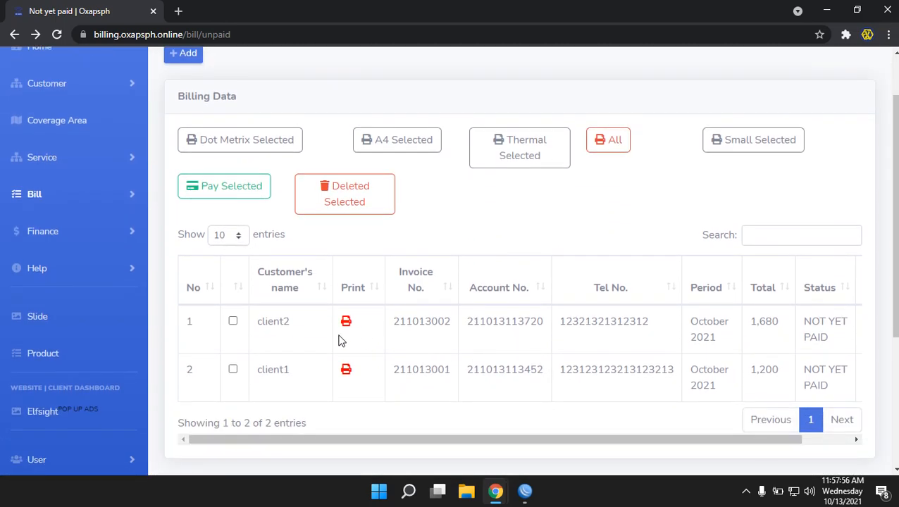
scroll(70, 282, "up", 1)
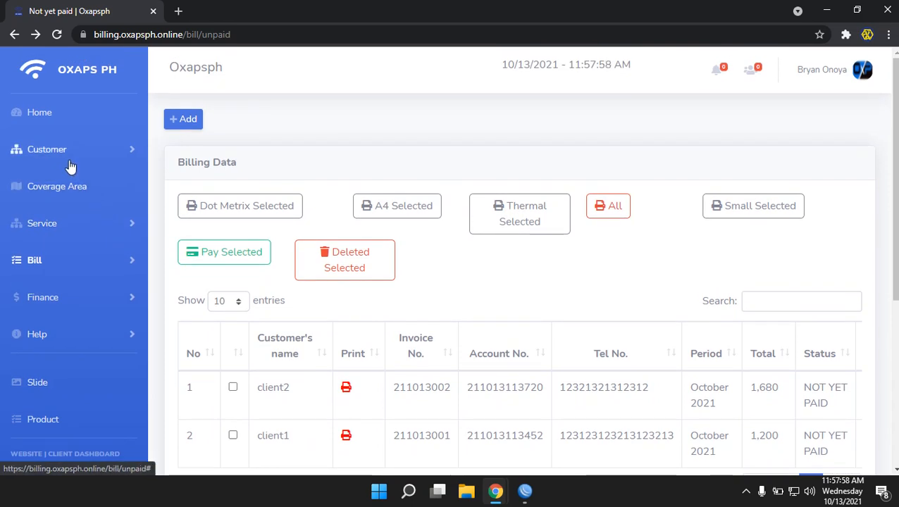
left_click(69, 160)
Copy client1's e-mail address from the Active customers list
left_click(65, 188)
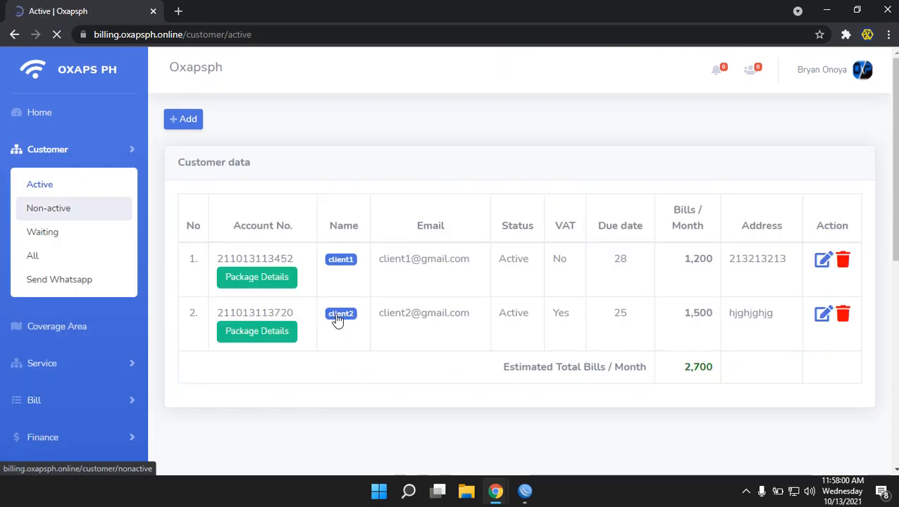
left_click_drag(471, 291, 379, 291)
right_click(385, 286)
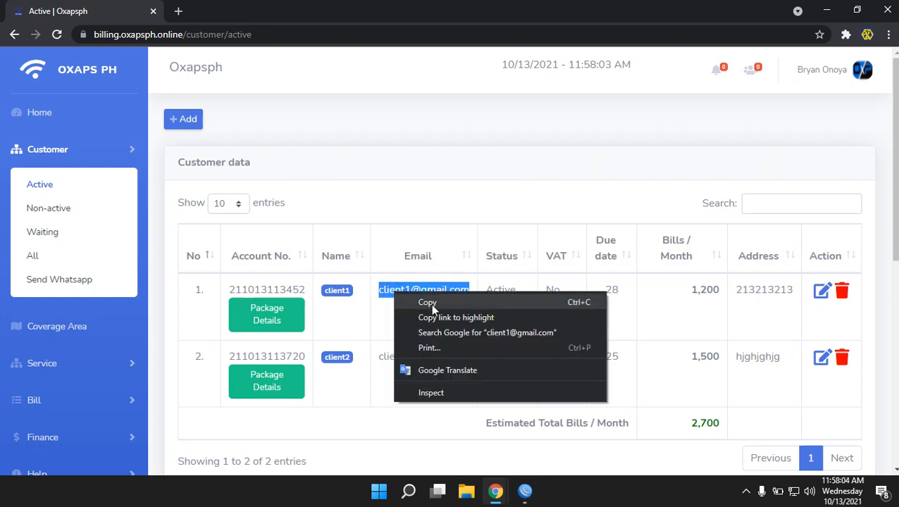
left_click(429, 307)
In the incognito window, log in to the customer portal with client1's e-mail and password
mouse_move(498, 500)
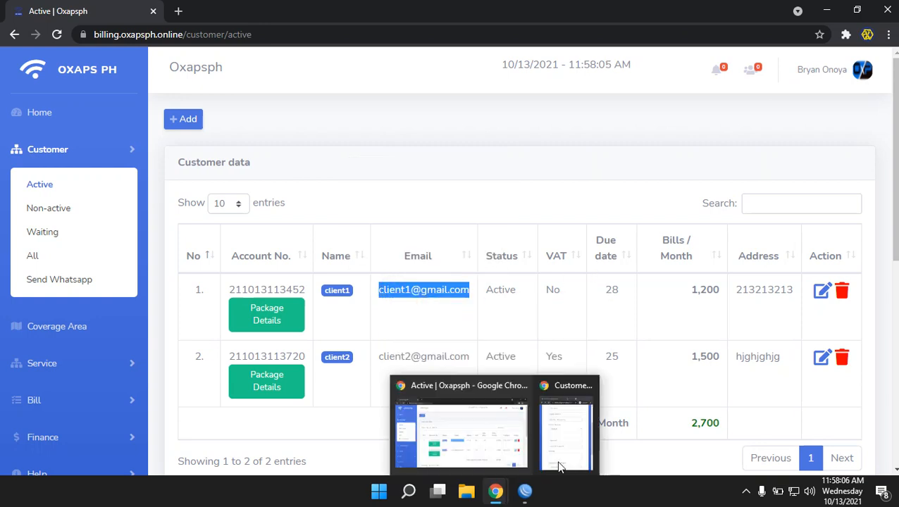
left_click(560, 462)
scroll(623, 143, "up", 3)
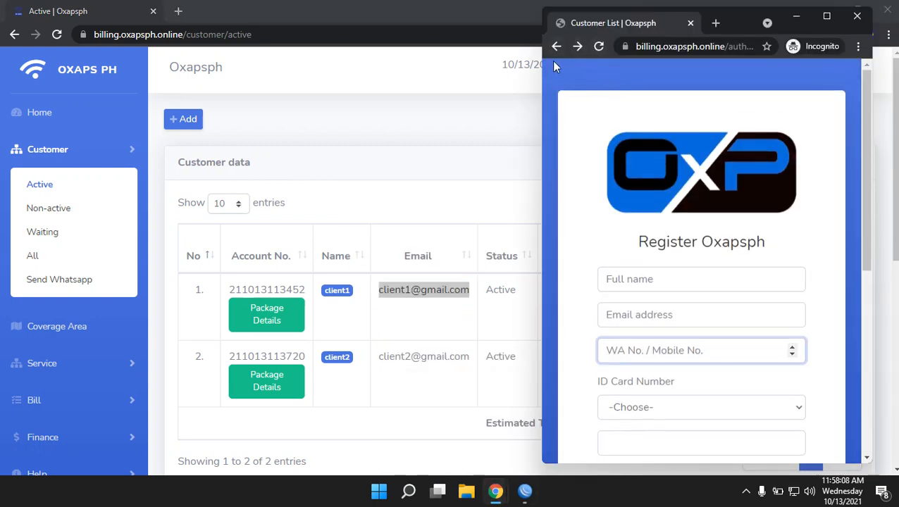
left_click(556, 47)
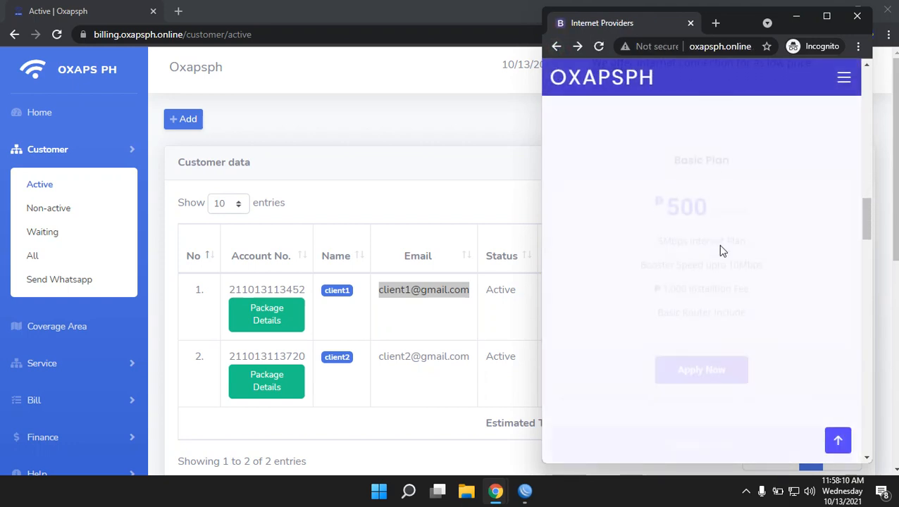
scroll(727, 277, "up", 10)
scroll(729, 279, "up", 5)
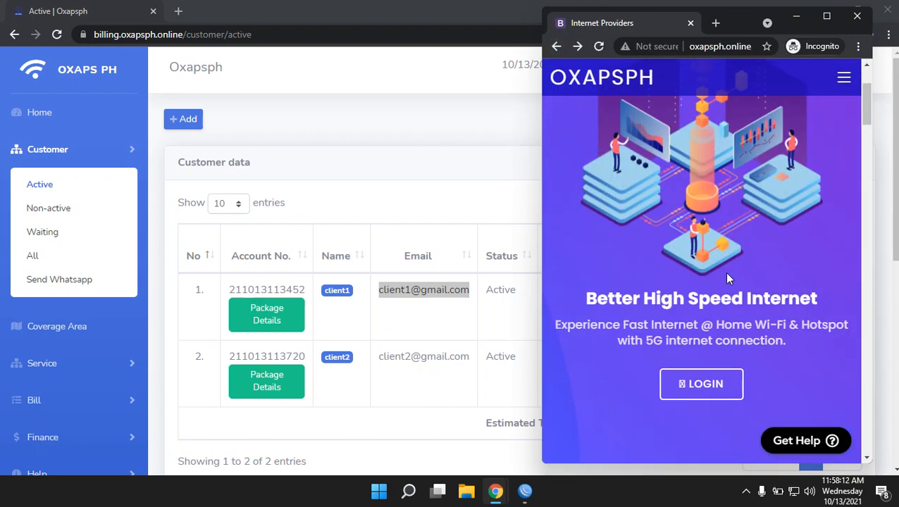
left_click(705, 398)
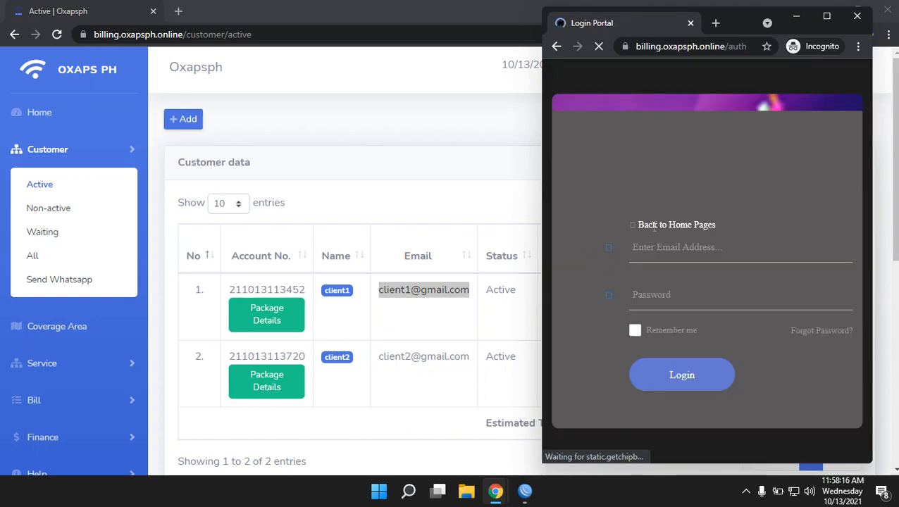
left_click(682, 250)
right_click(684, 253)
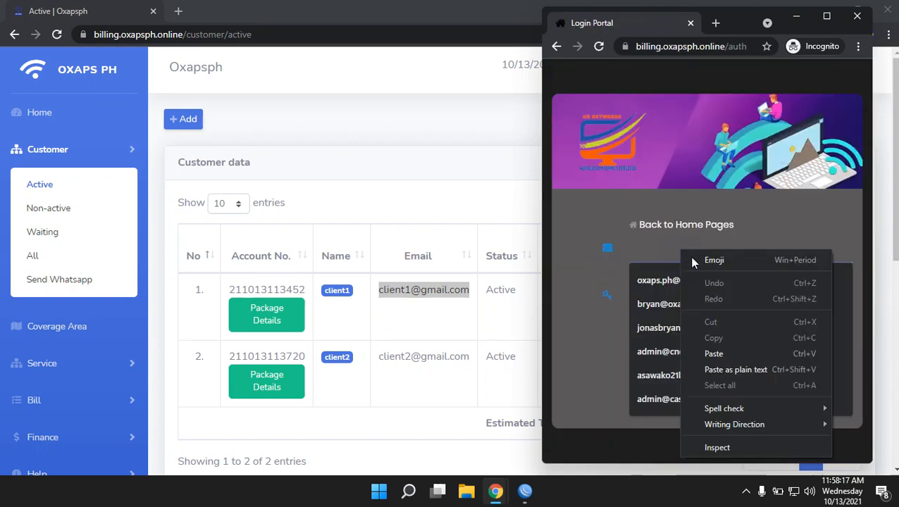
left_click(713, 353)
left_click(675, 292)
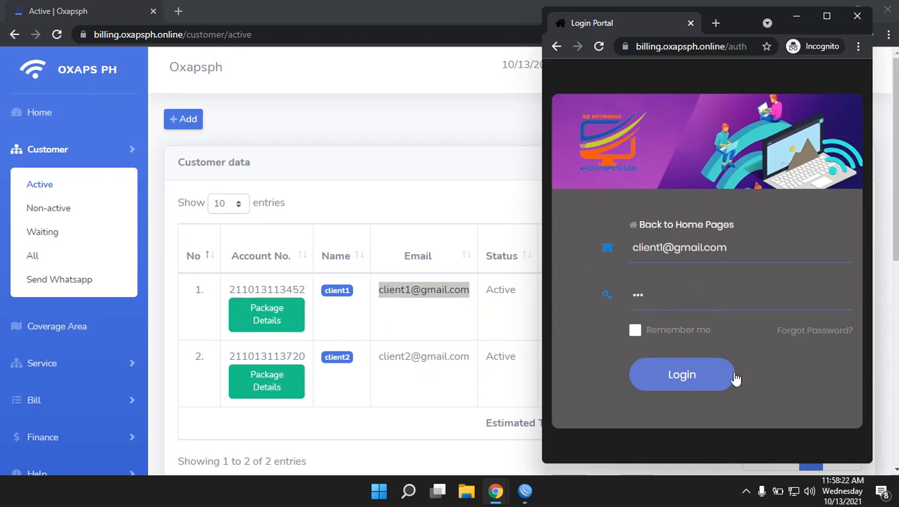
left_click(654, 368)
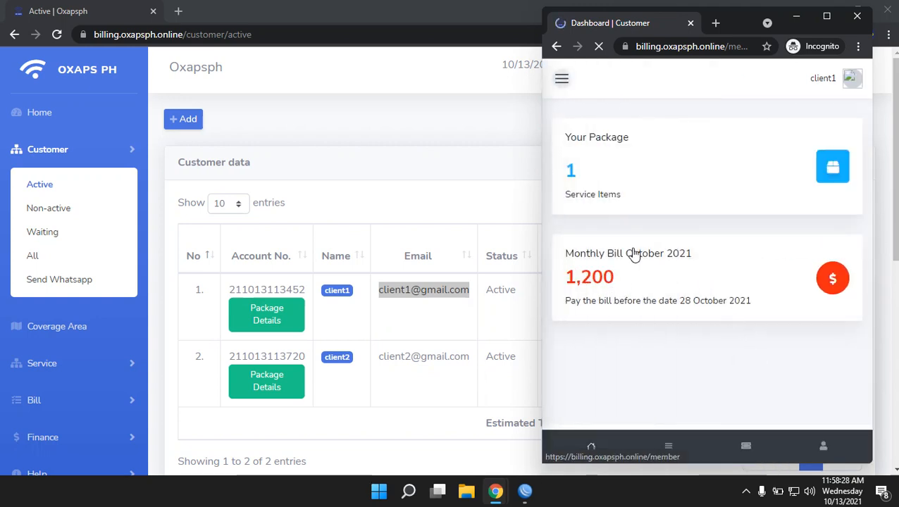
Open client1's October 2021 bill from Billing History and view its Gcash payment details
left_click(561, 78)
left_click(589, 185)
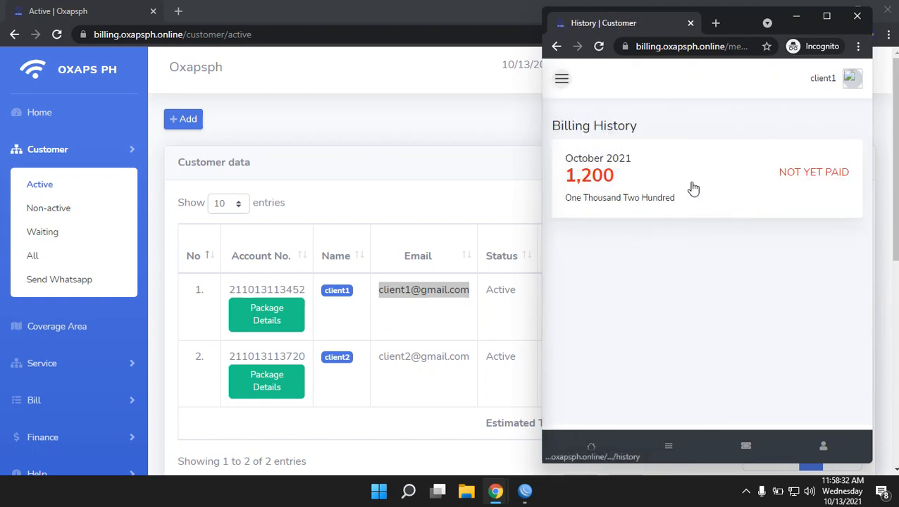
left_click(693, 188)
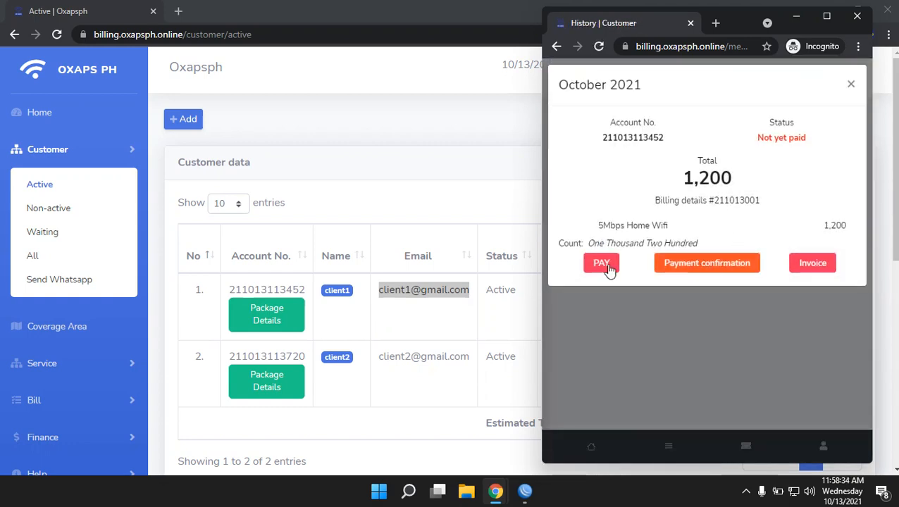
left_click(602, 266)
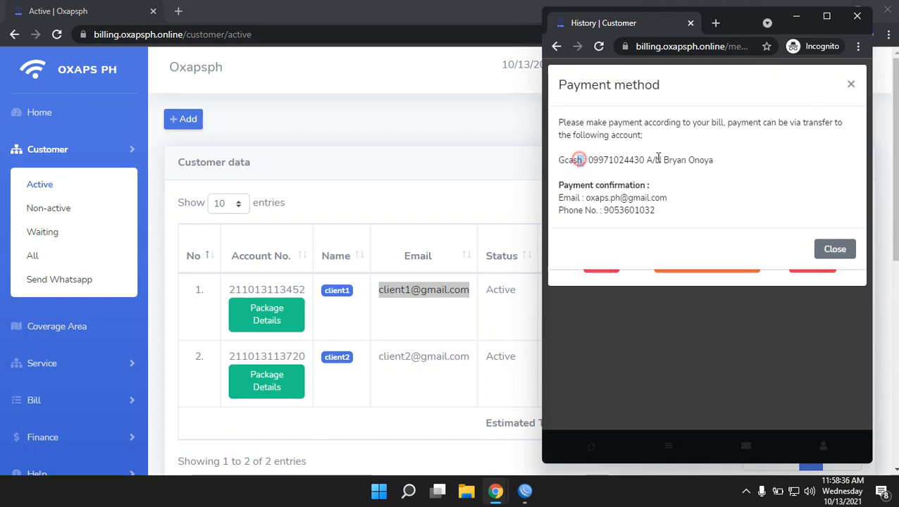
left_click_drag(577, 160, 711, 156)
left_click(707, 160)
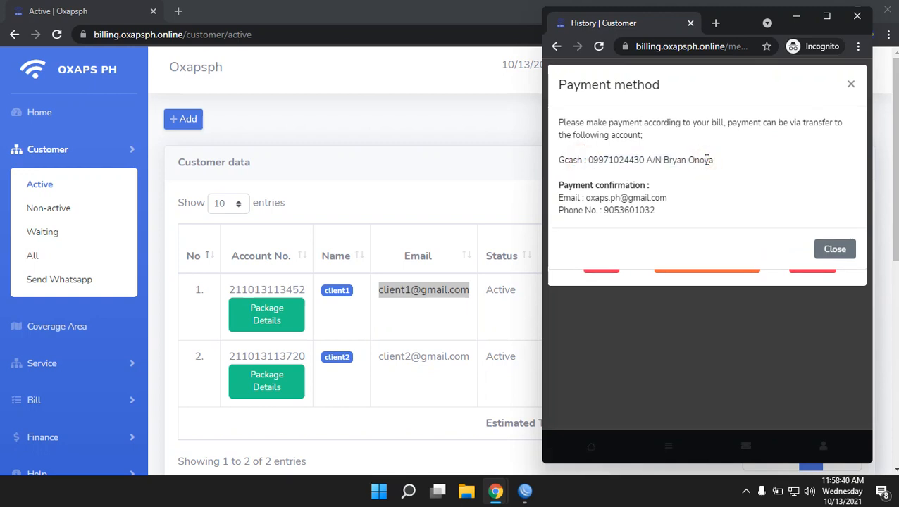
left_click(850, 85)
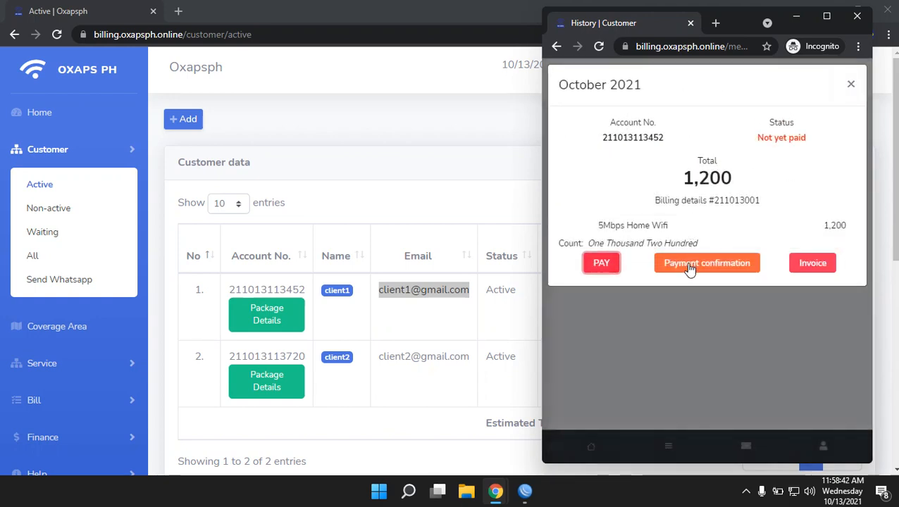
View the October 2021 invoice without printing, then return to Billing History
left_click(829, 265)
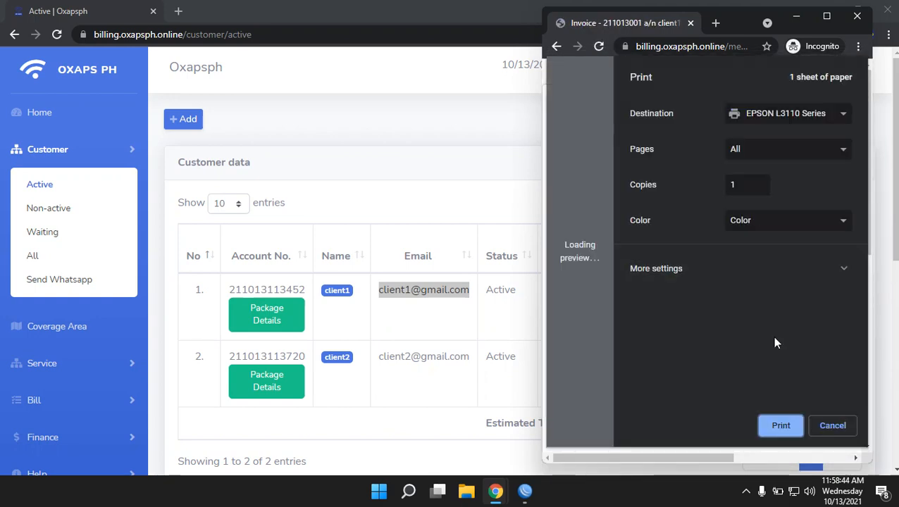
left_click(833, 427)
scroll(706, 260, "down", 3)
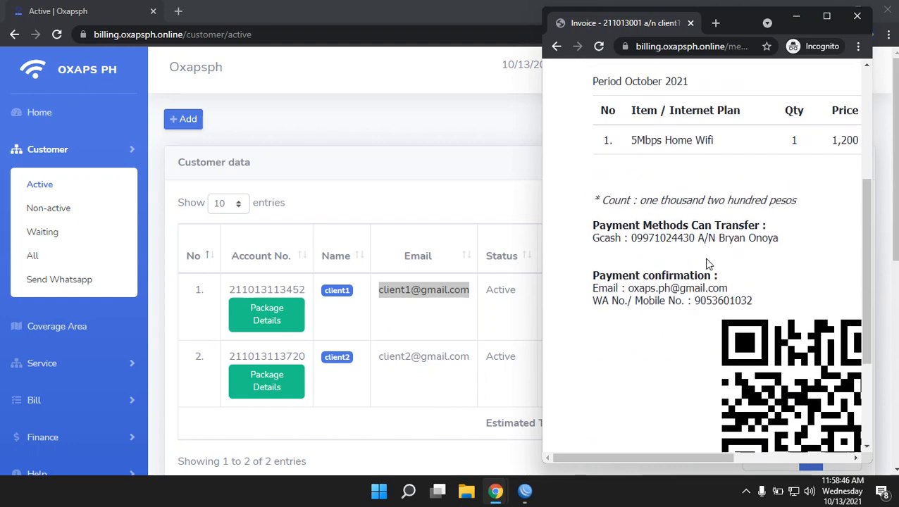
scroll(706, 260, "up", 3)
left_click(556, 48)
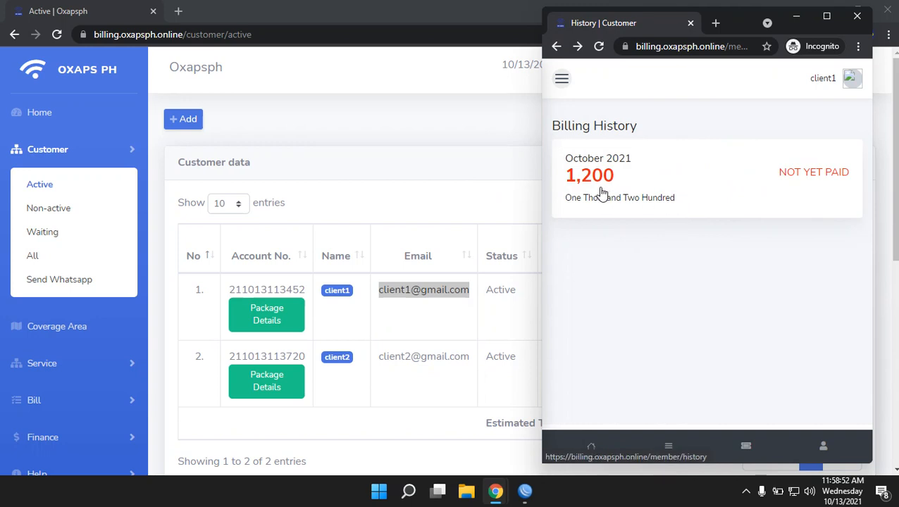
In the admin's Not yet paid list, mark client2's 1,680 bill as paid
left_click(455, 197)
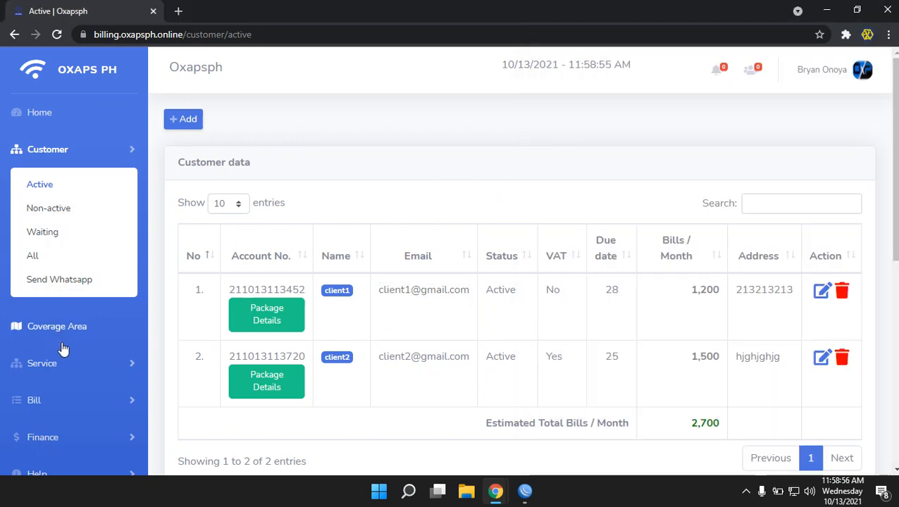
scroll(62, 348, "down", 2)
left_click(43, 323)
left_click(45, 240)
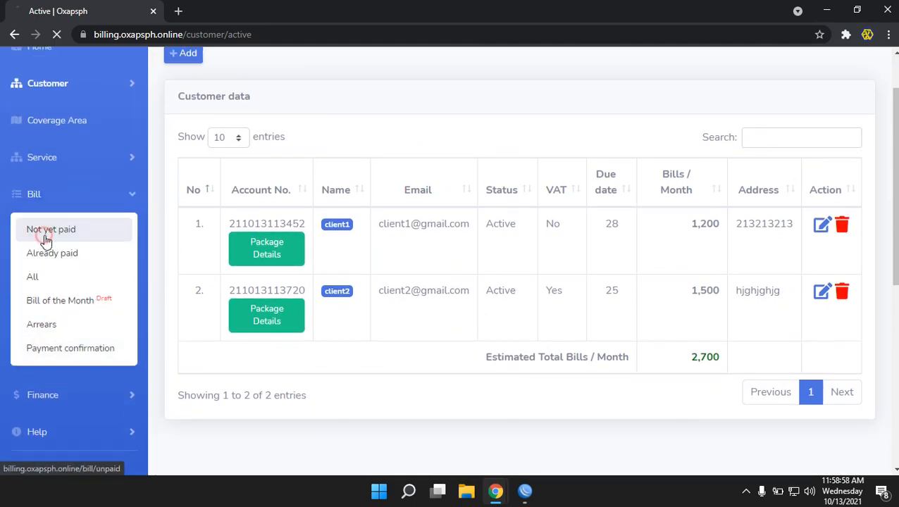
scroll(626, 336, "down", 3)
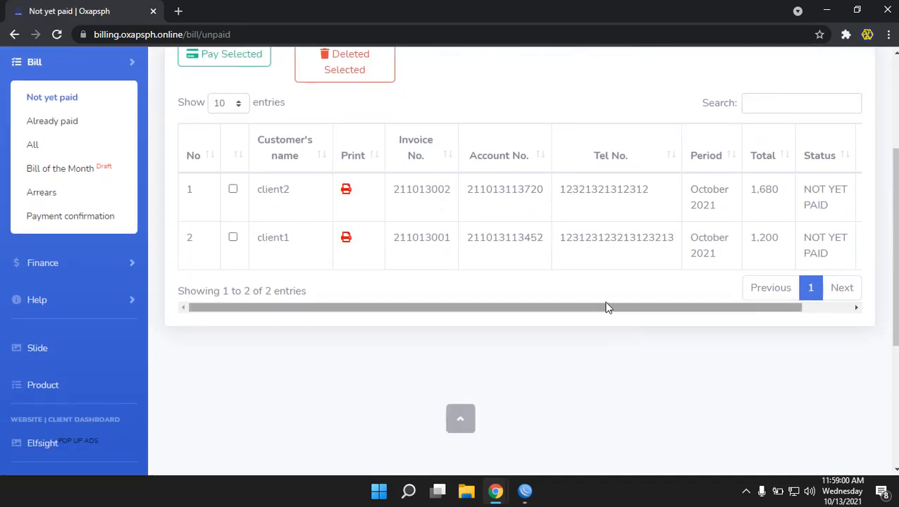
left_click_drag(592, 309, 642, 310)
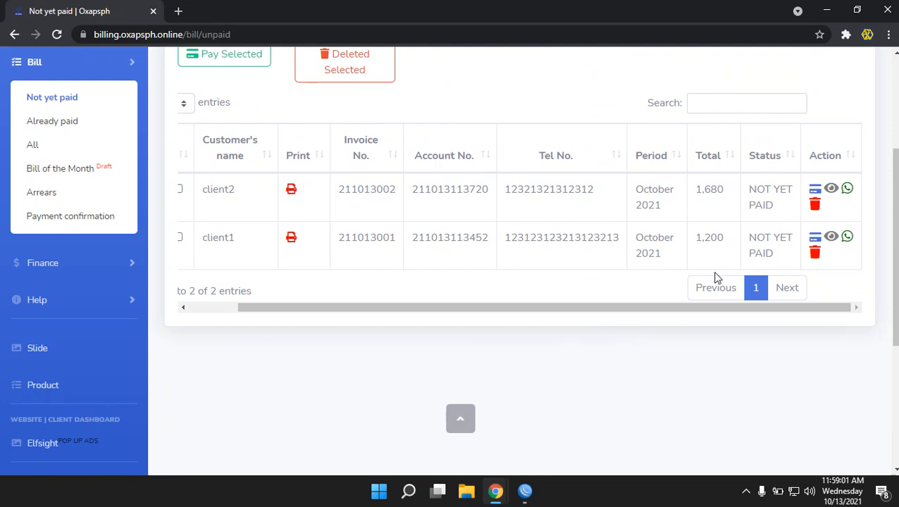
left_click(815, 191)
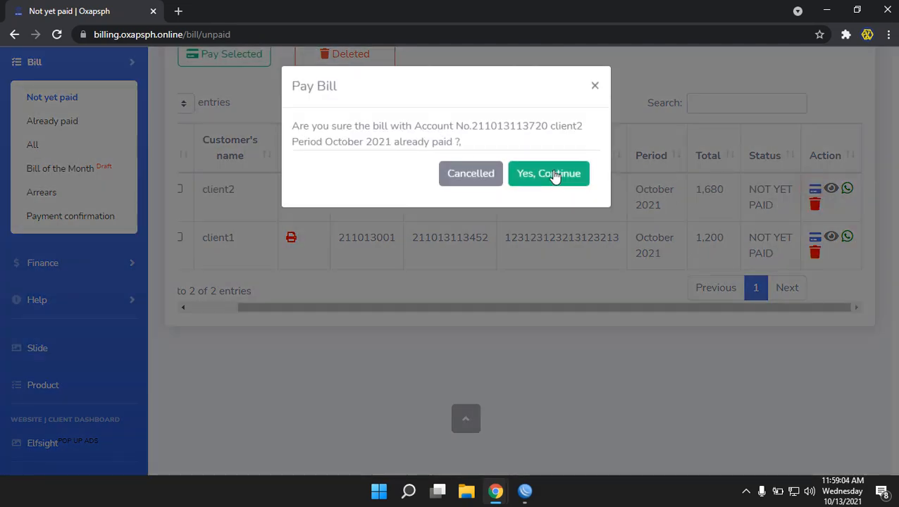
left_click(557, 175)
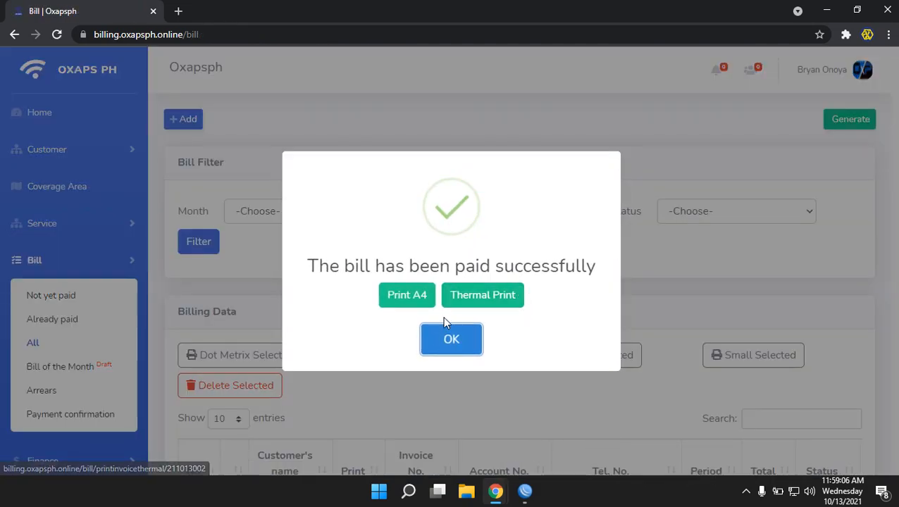
Open client2's A4 invoice without printing, then dismiss the payment success message
left_click(407, 296)
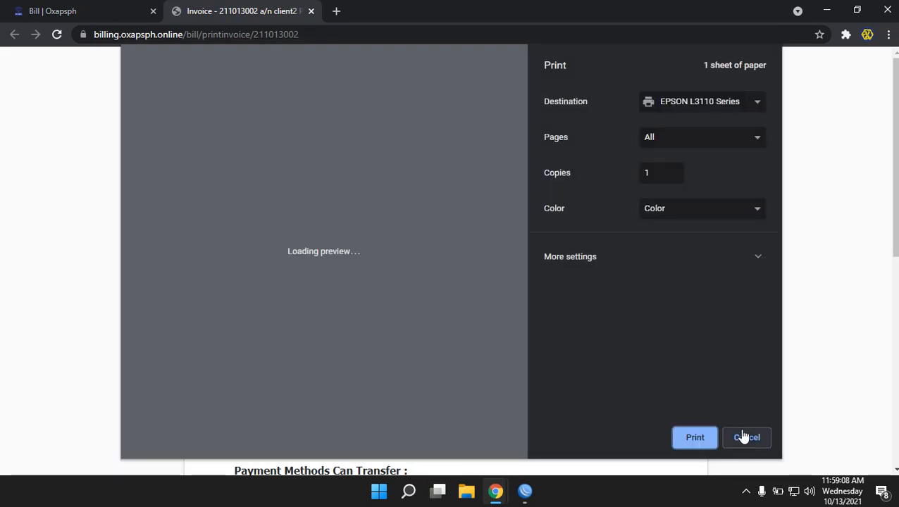
left_click(747, 437)
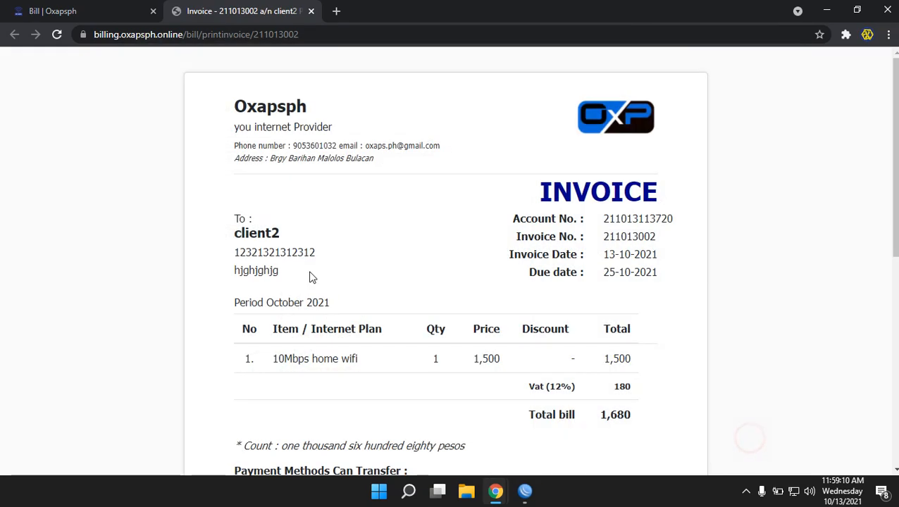
scroll(516, 269, "down", 5)
left_click(113, 9)
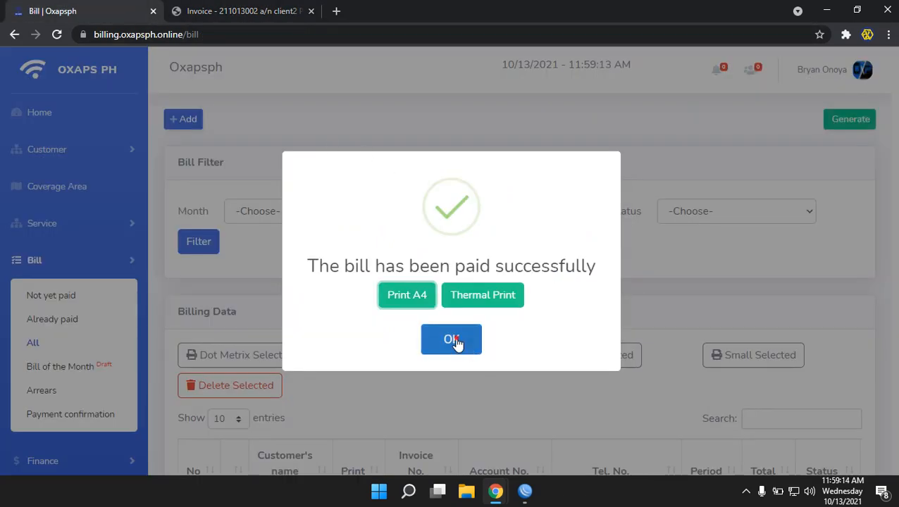
left_click(451, 339)
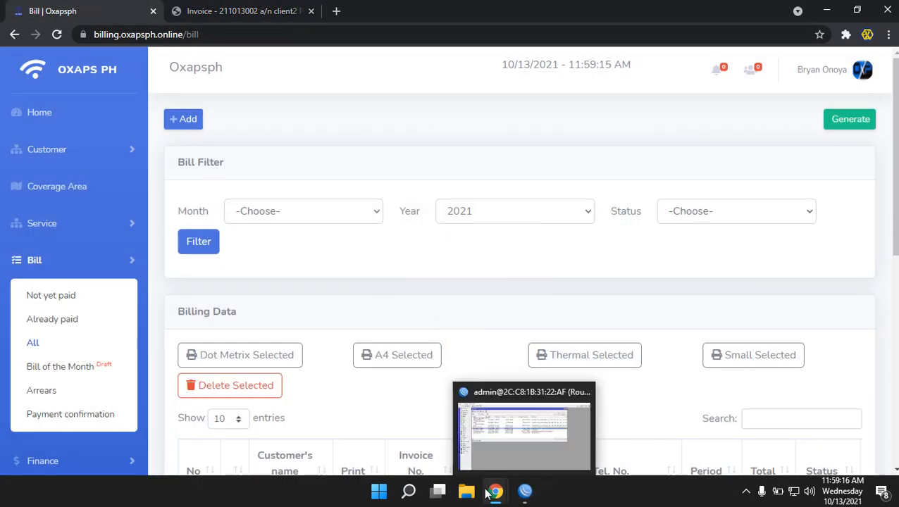
Reload client1's customer portal and go to its Home dashboard
mouse_move(493, 493)
left_click(563, 423)
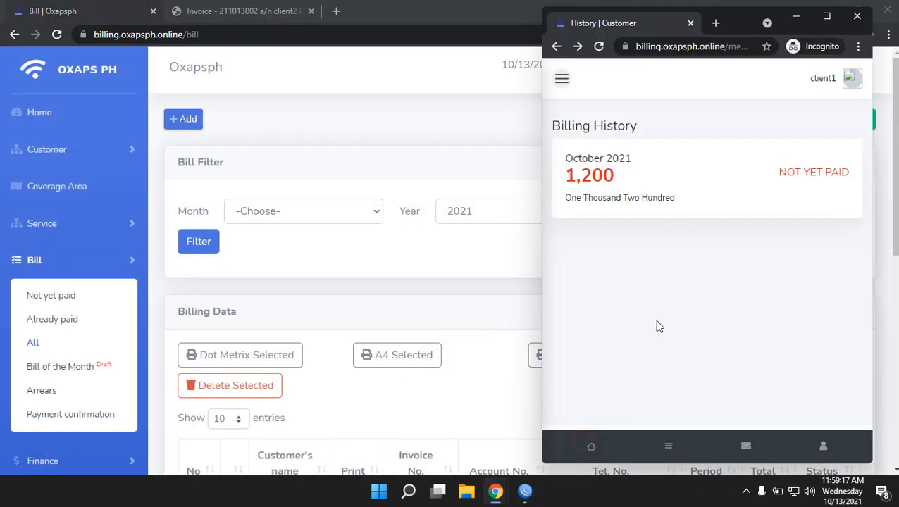
left_click(599, 46)
left_click(599, 47)
left_click(562, 80)
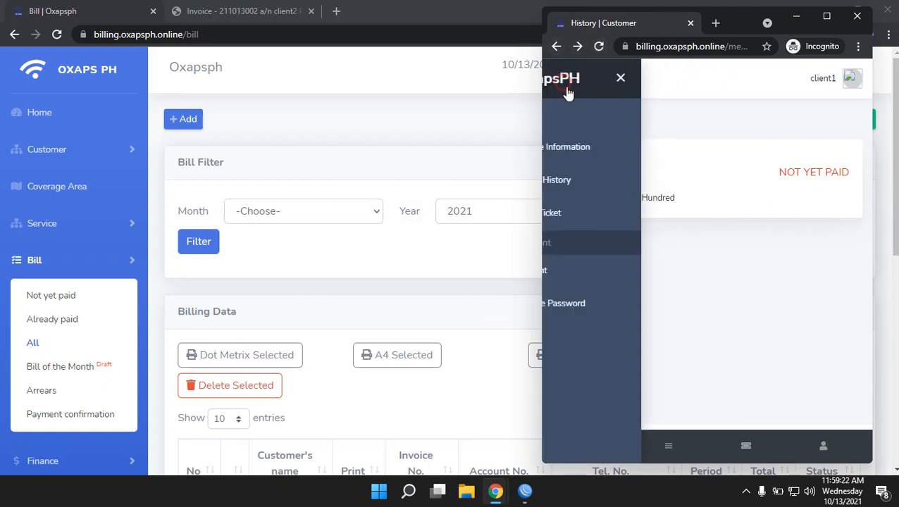
left_click(578, 120)
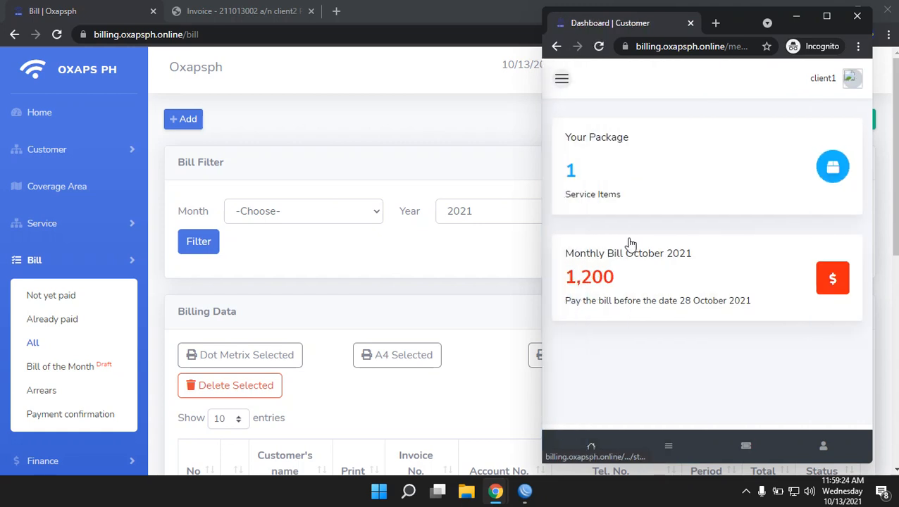
In the admin window, open the Customer > Active list
left_click(353, 312)
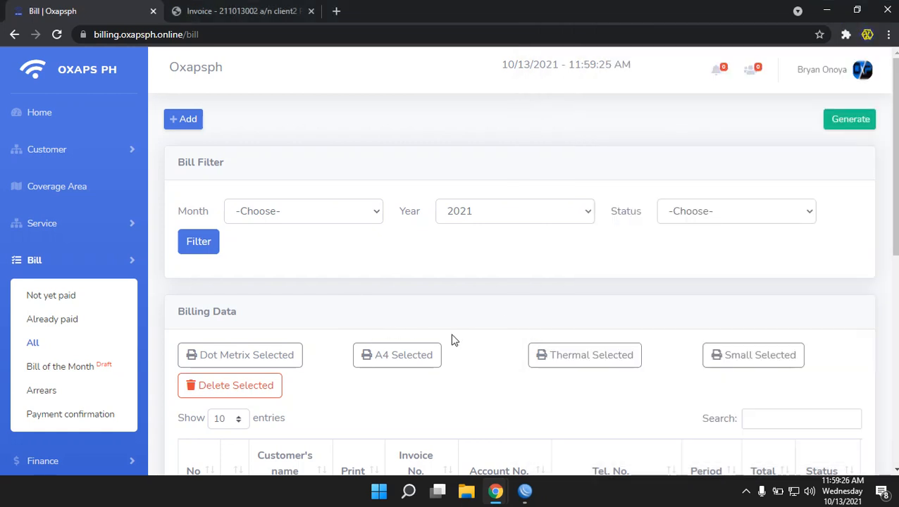
left_click(52, 161)
left_click(58, 186)
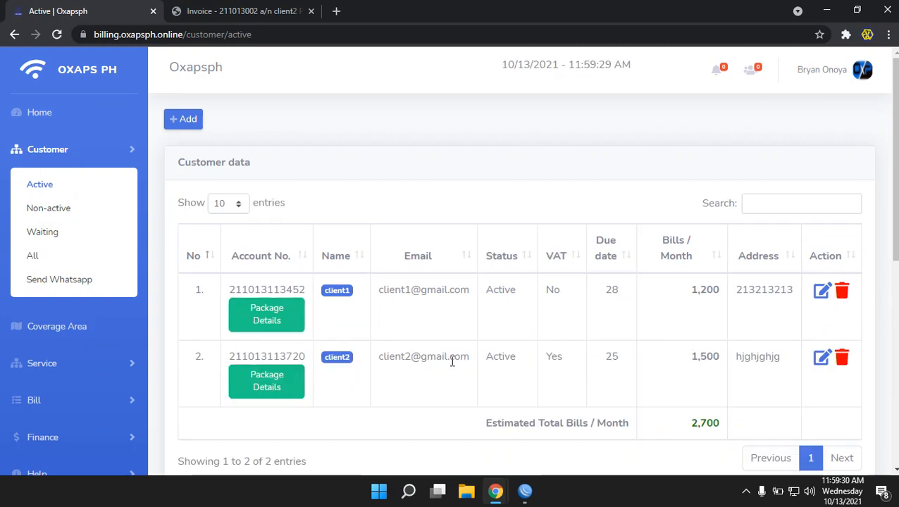
Mark client1's 1,200 October 2021 bill as paid in the Not yet paid list
left_click(23, 405)
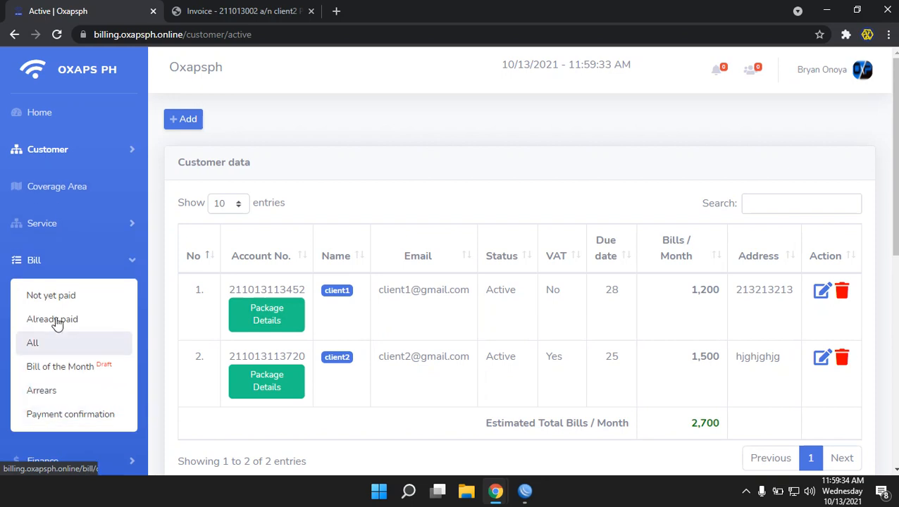
left_click(20, 296)
scroll(575, 298, "down", 2)
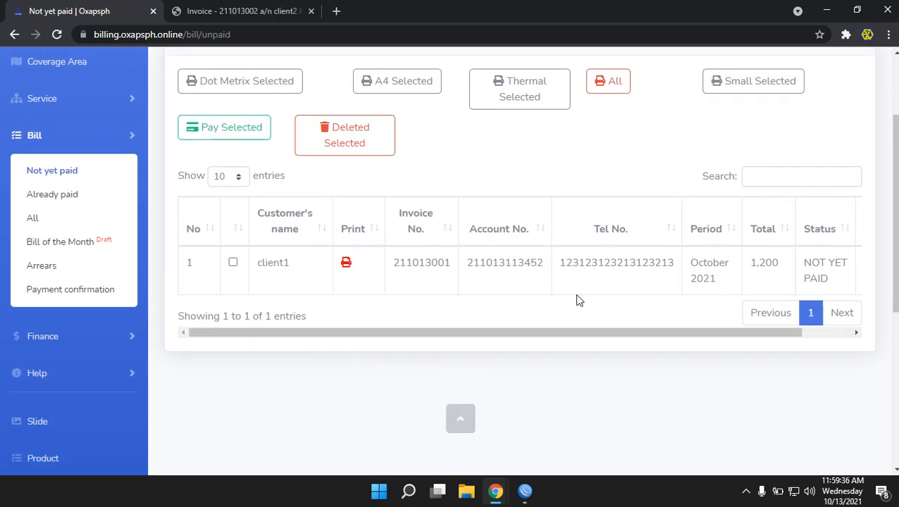
left_click_drag(592, 327, 790, 280)
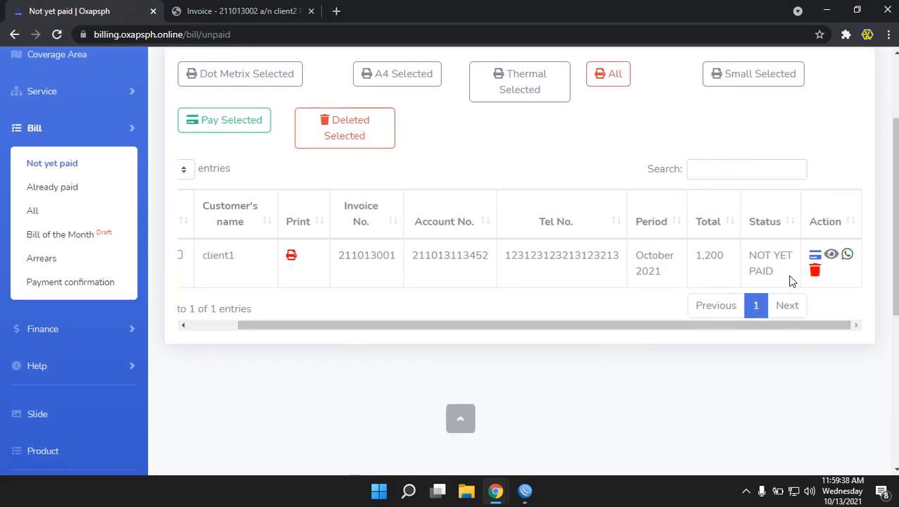
left_click(812, 258)
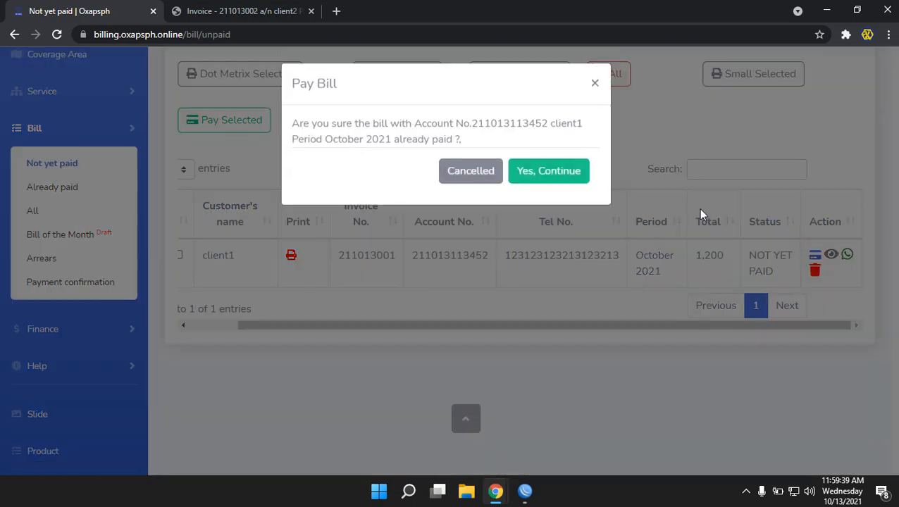
left_click(568, 178)
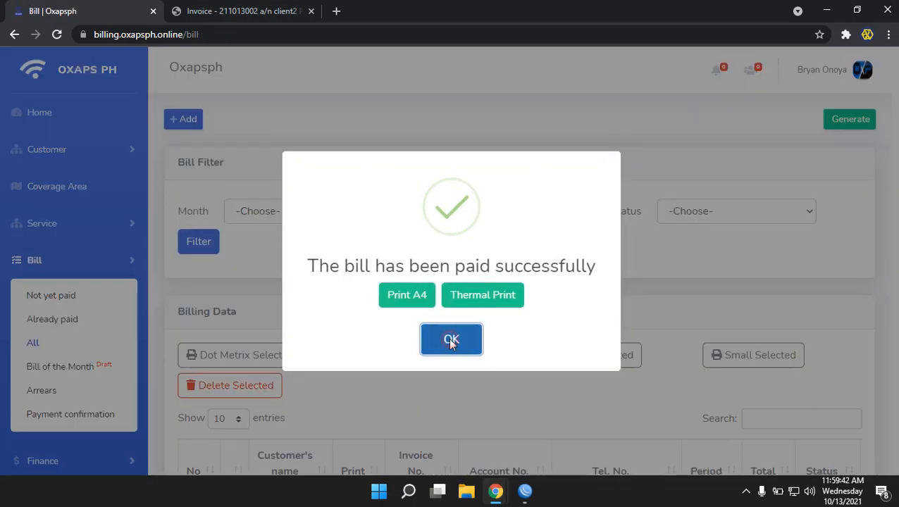
left_click(453, 337)
Reload client1's dashboard and check the October 2021 bill and invoice show Already paid
left_click(566, 446)
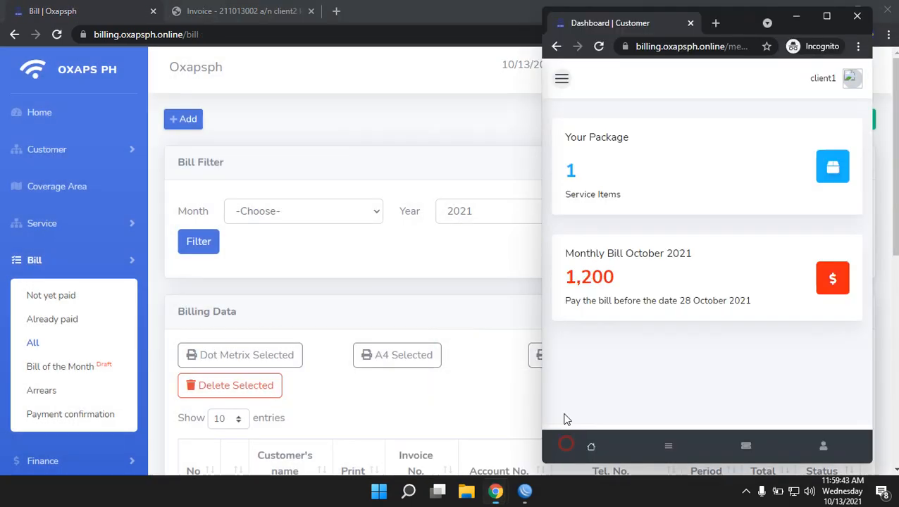
left_click(599, 47)
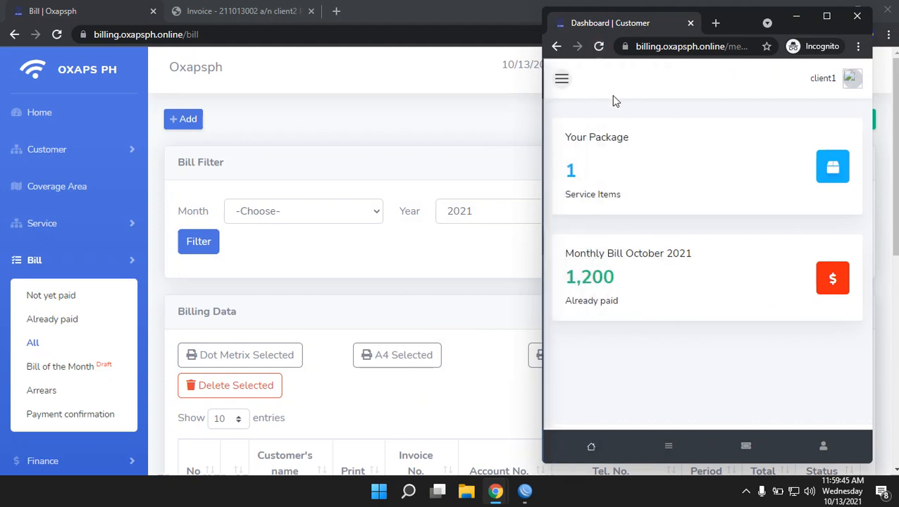
left_click(596, 289)
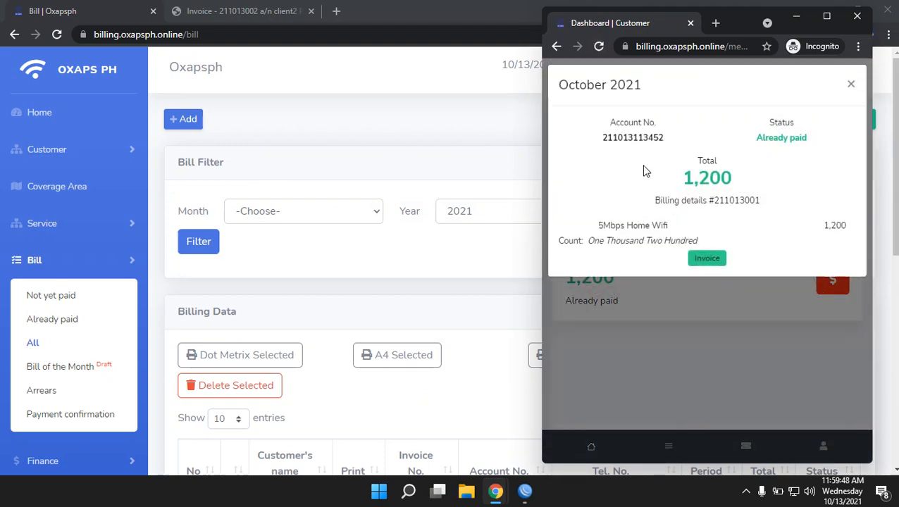
left_click(701, 261)
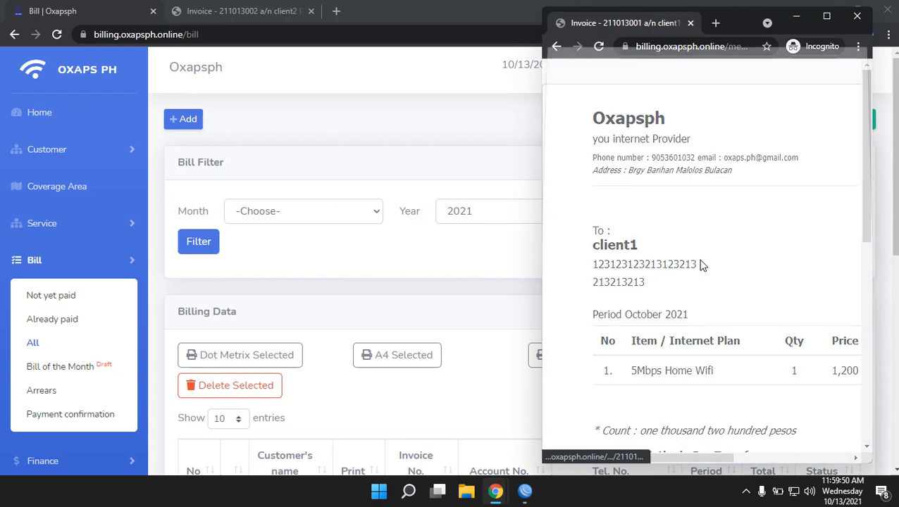
left_click(838, 426)
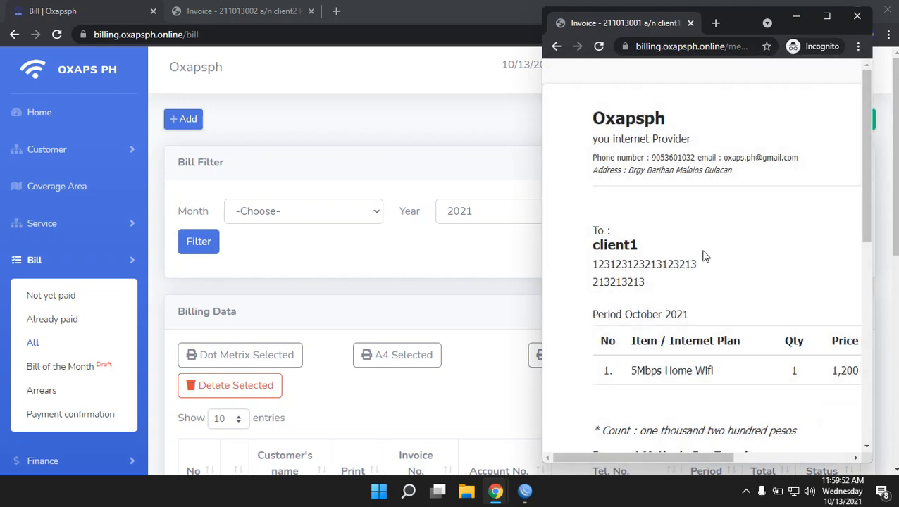
scroll(704, 246, "down", 3)
scroll(708, 242, "up", 3)
left_click(557, 48)
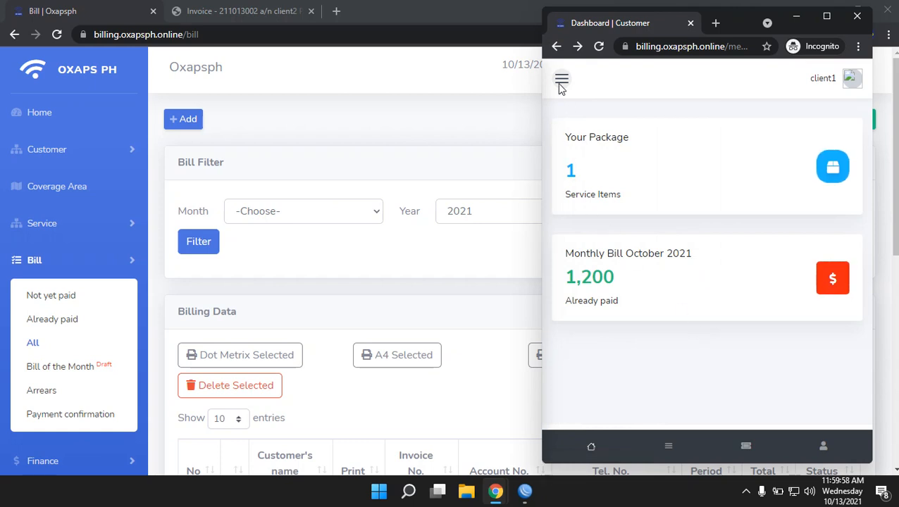
From the customer's profile, bring up the Update ID Card dialog prefilled with UMID and its number
left_click(854, 84)
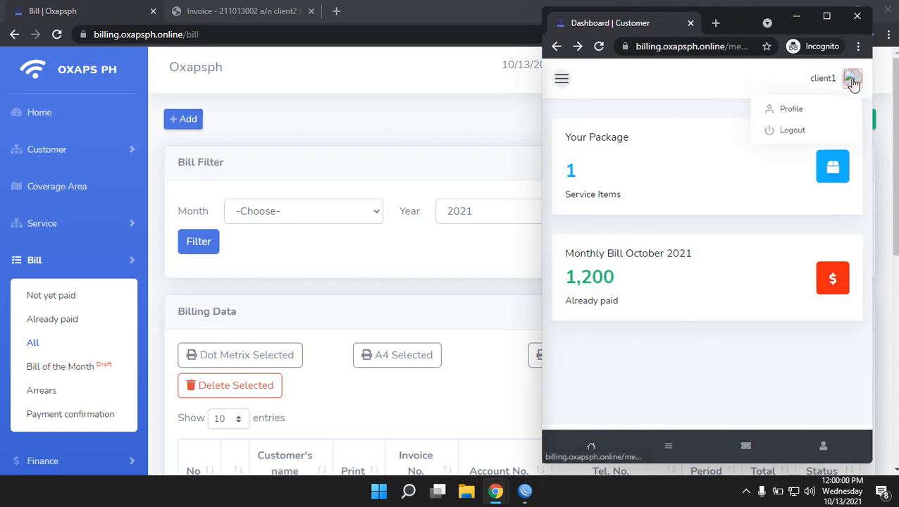
left_click(802, 109)
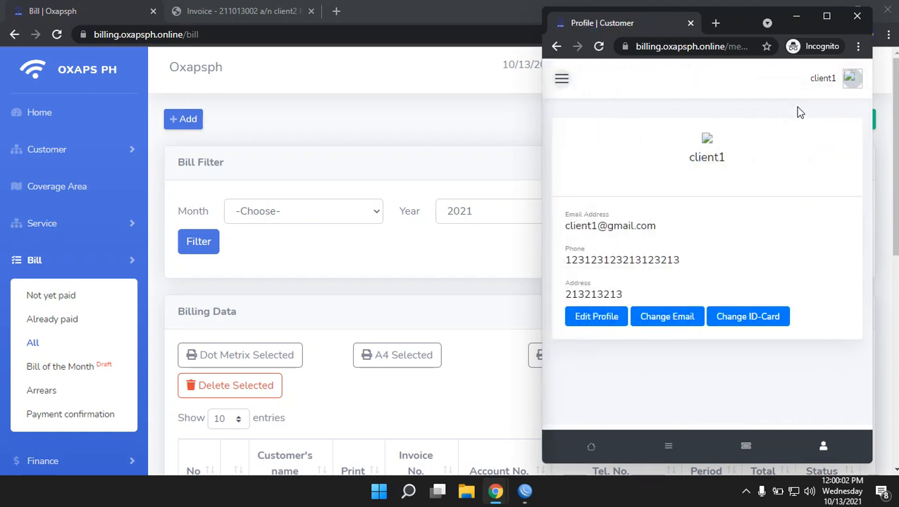
left_click(756, 321)
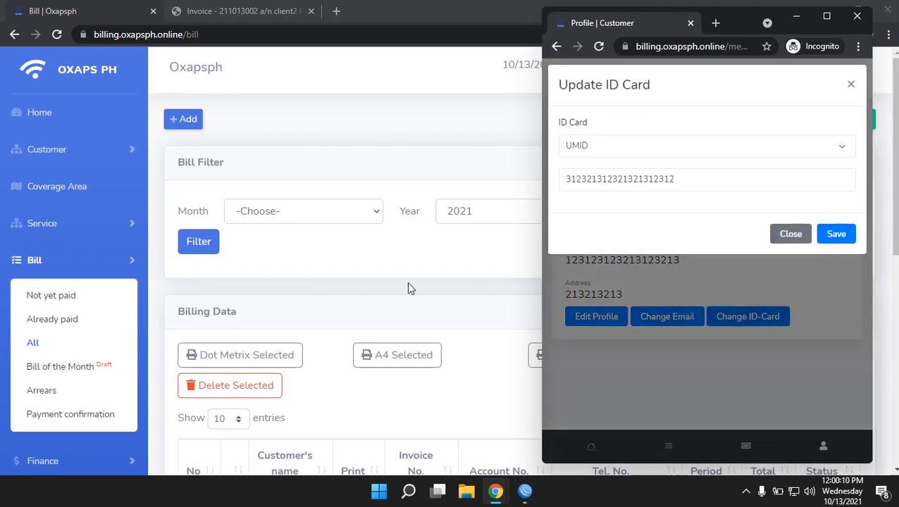
In the admin area, open the first active customer's package details and note the current ID number
left_click(392, 259)
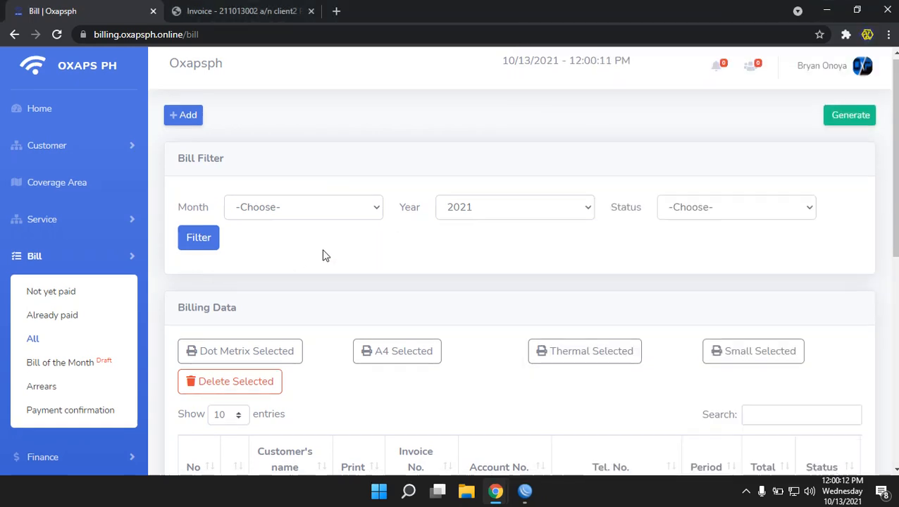
scroll(321, 258, "down", 2)
scroll(324, 257, "up", 2)
left_click(79, 152)
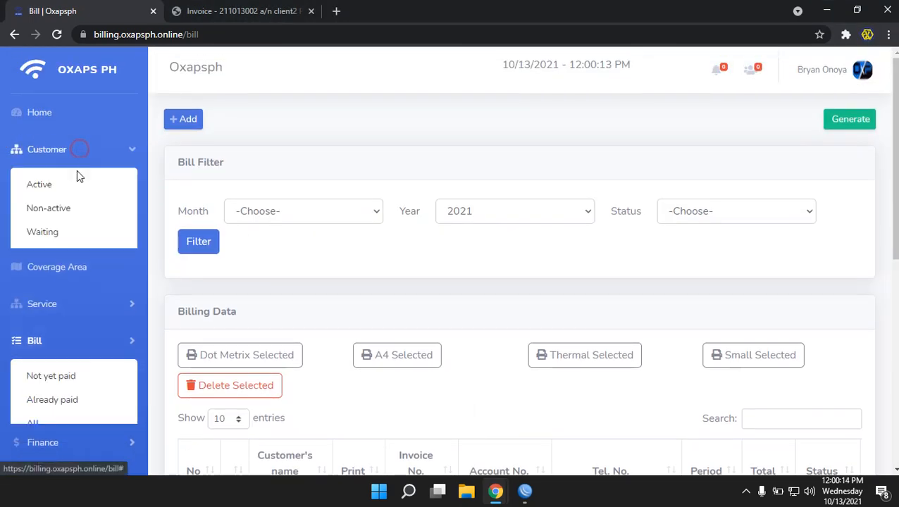
left_click(35, 185)
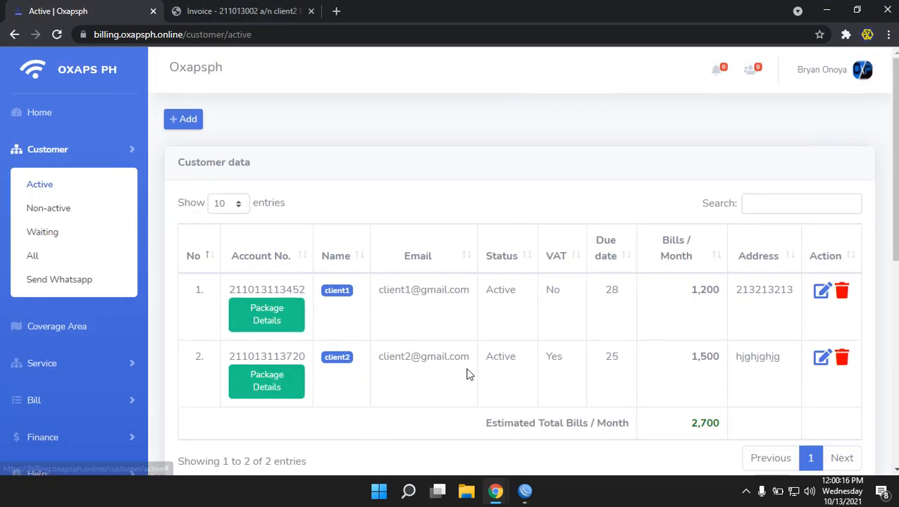
left_click(266, 316)
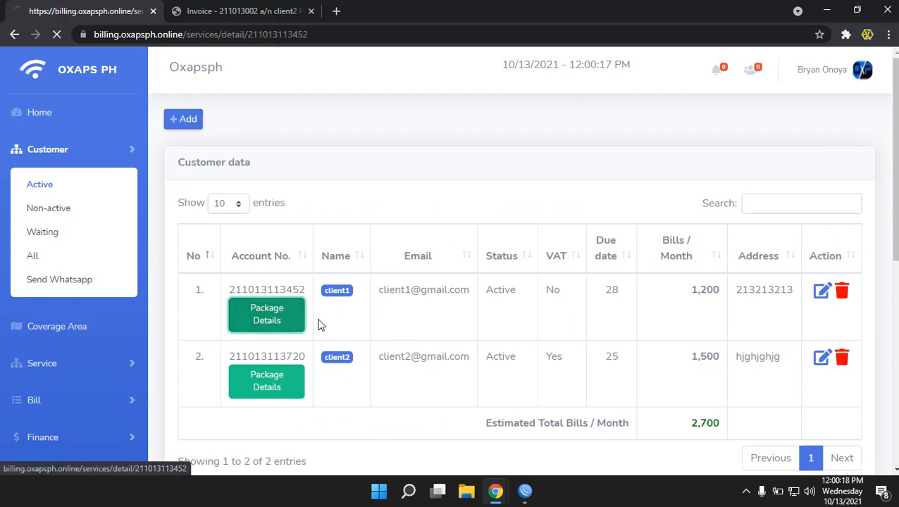
left_click_drag(435, 206, 576, 212)
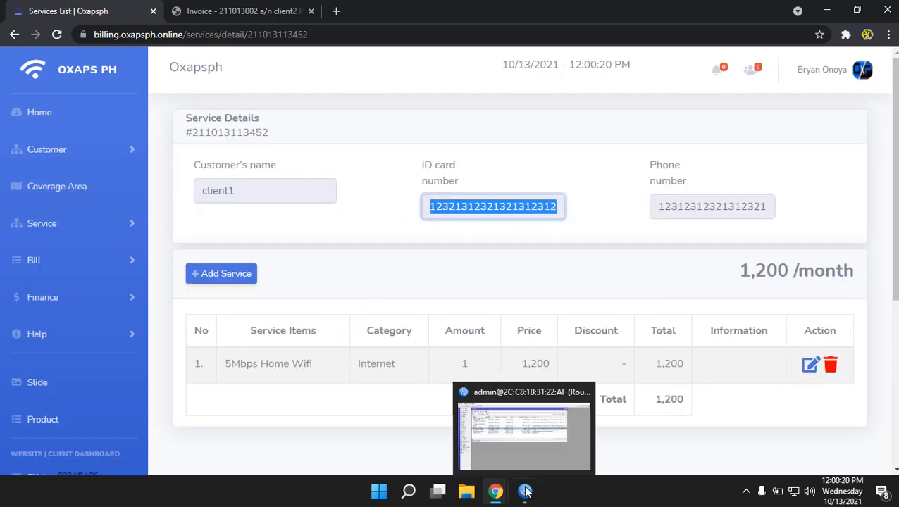
In the customer's profile, replace the ID number with a new one, set type PASSPORT, and save
mouse_move(499, 499)
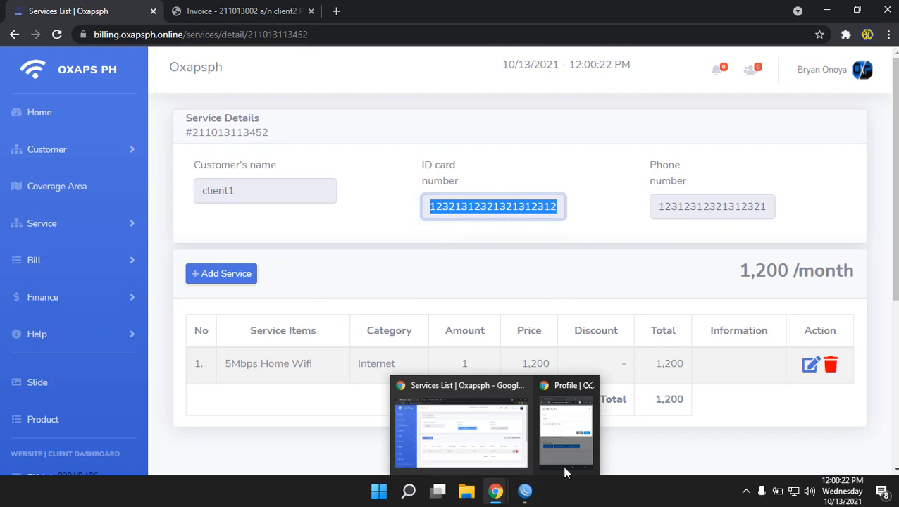
left_click(568, 469)
double_click(710, 173)
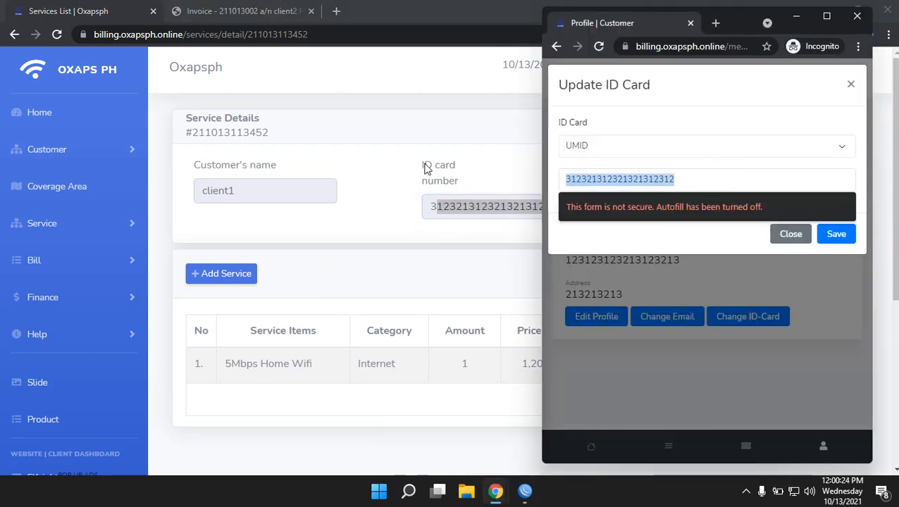
type("1111111")
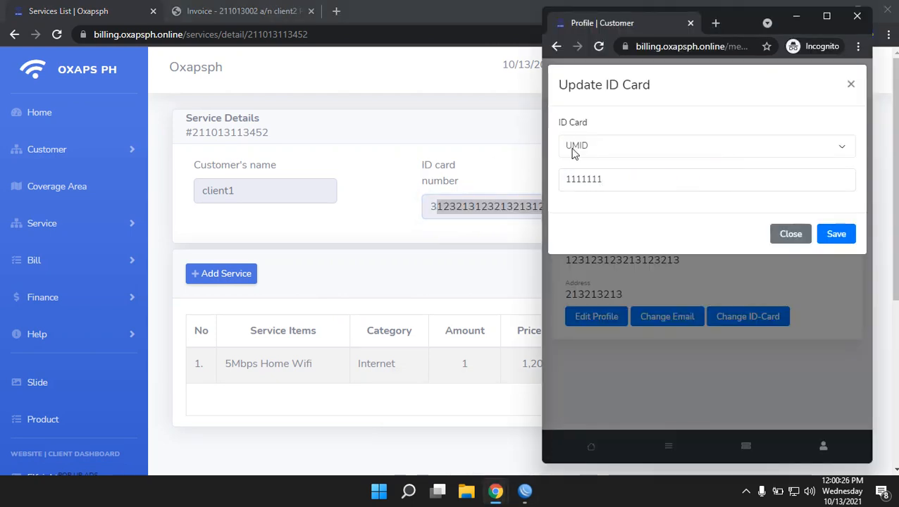
left_click(572, 148)
left_click(597, 214)
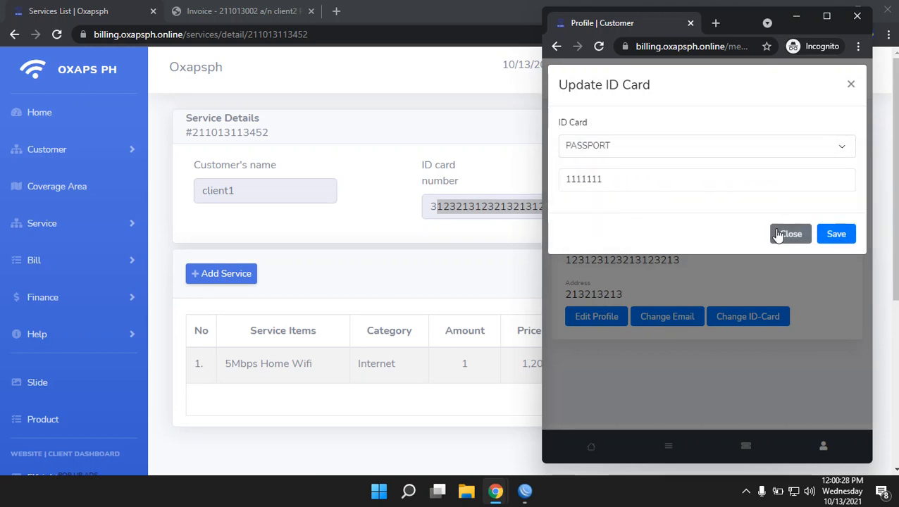
left_click(825, 234)
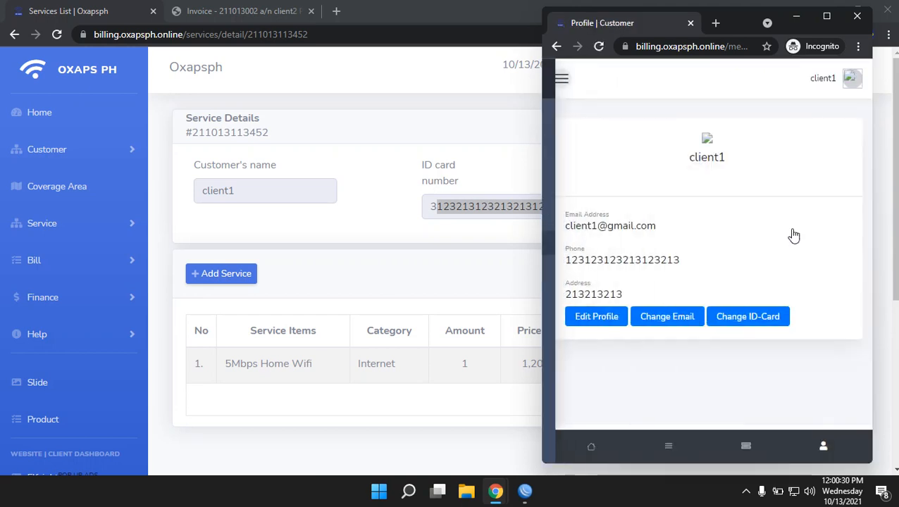
Reload the admin Service Details and confirm the new ID number appears
left_click(372, 172)
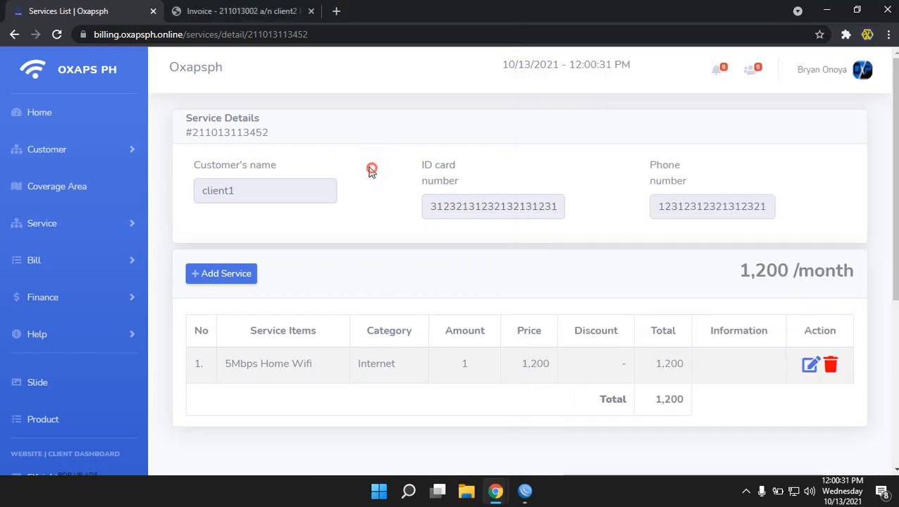
left_click(56, 35)
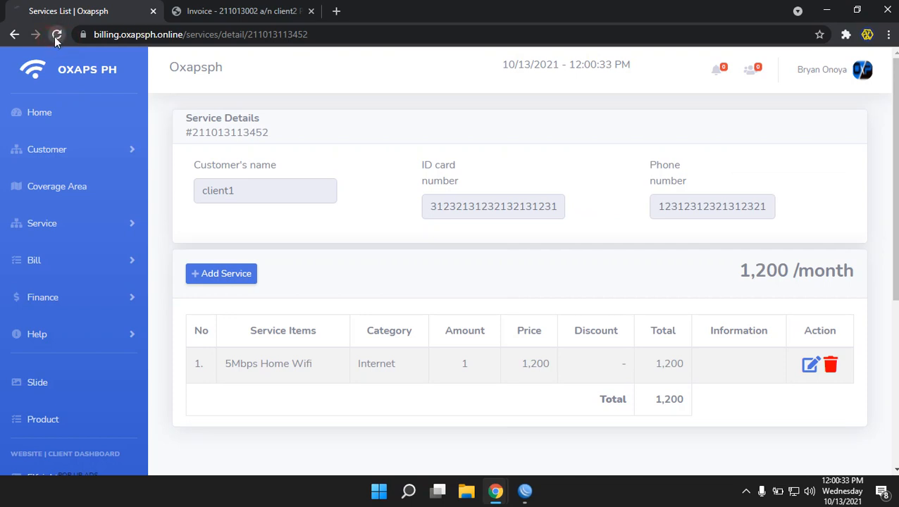
double_click(490, 205)
left_click(563, 266)
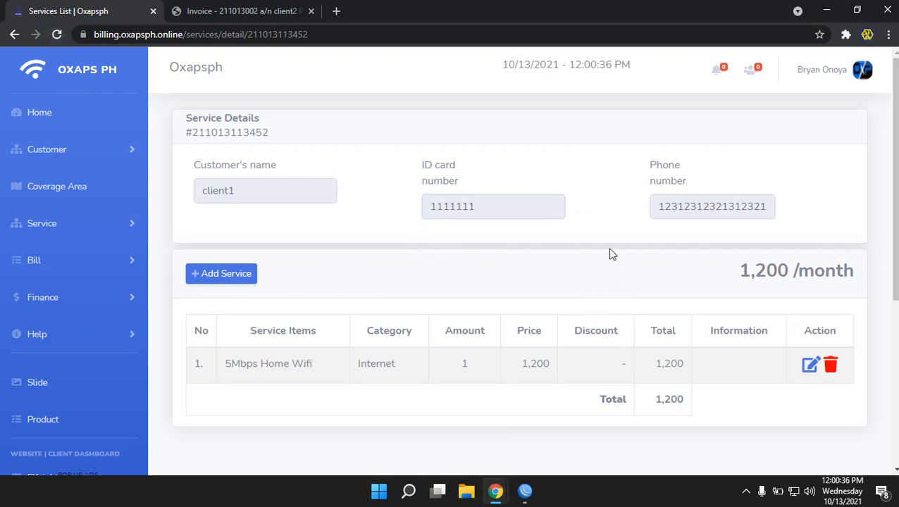
In the customer portal, go to the help page and start a Report Disturbance request
mouse_move(496, 491)
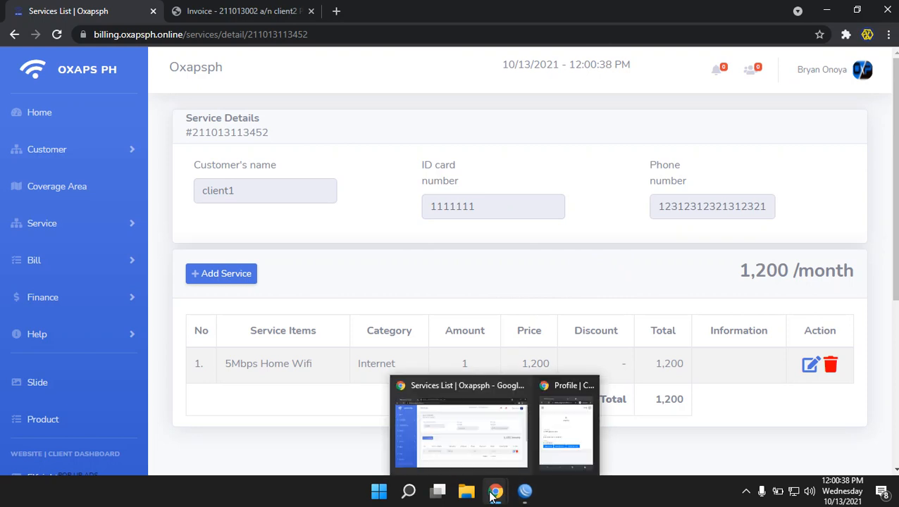
left_click(576, 458)
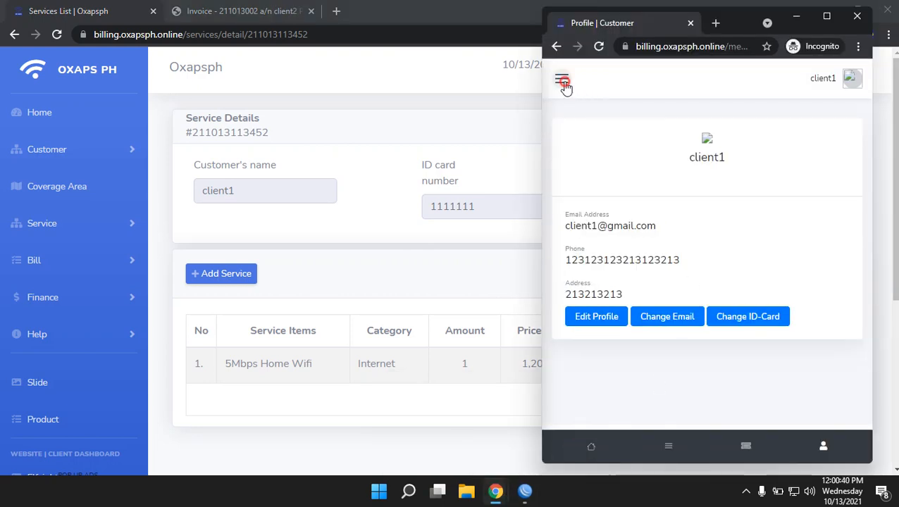
left_click(564, 80)
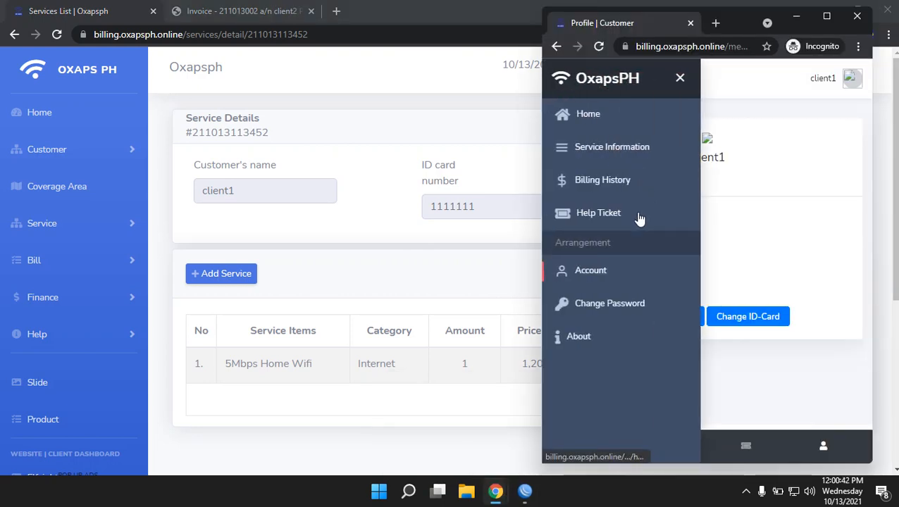
left_click(598, 215)
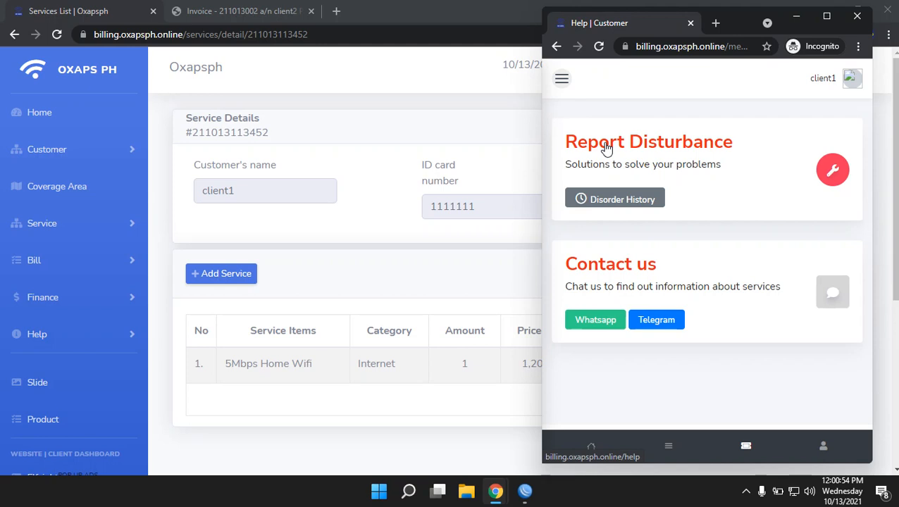
left_click(606, 147)
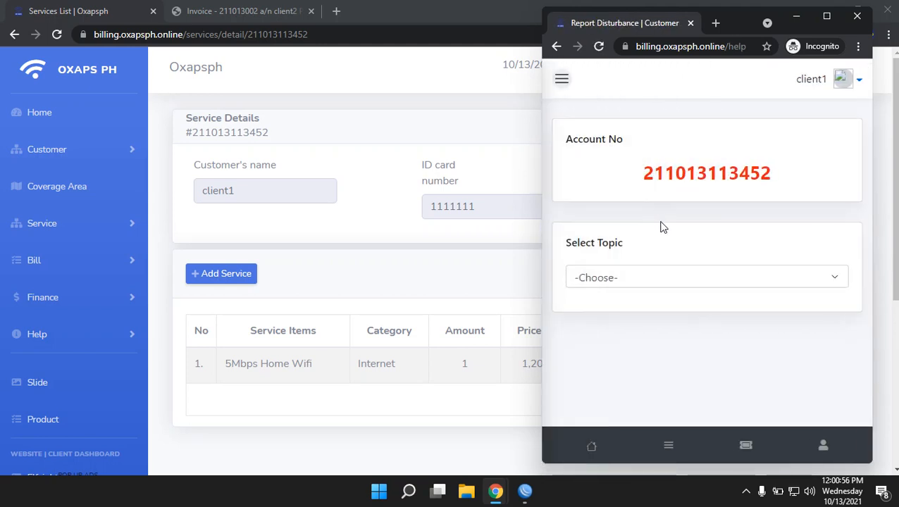
Set the report topic to Internet and the problem to Slow Internet, then read the speed-test steps
left_click(688, 281)
left_click(658, 340)
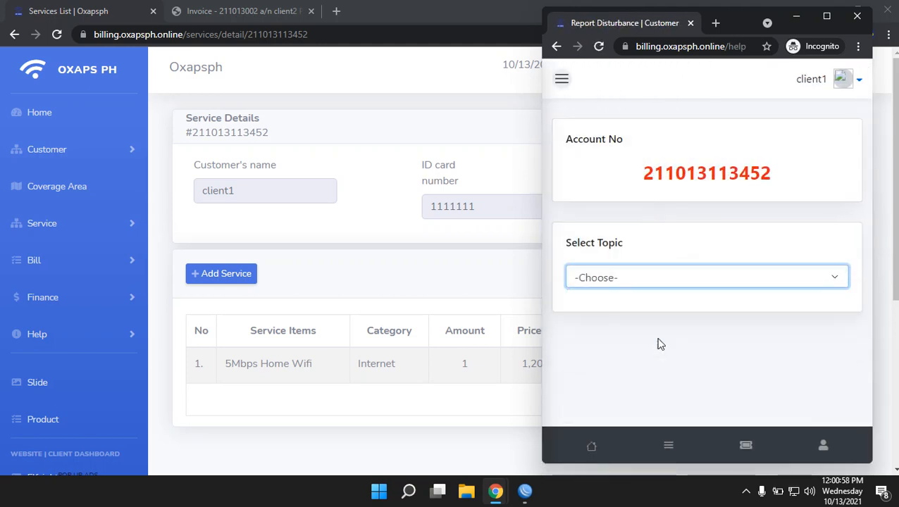
left_click(633, 277)
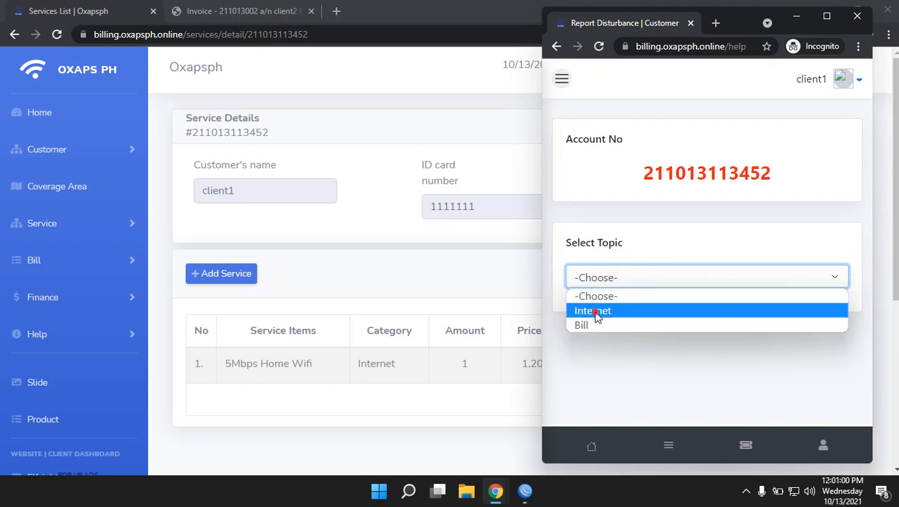
left_click(604, 311)
scroll(696, 334, "down", 1)
scroll(697, 333, "down", 1)
scroll(697, 333, "up", 1)
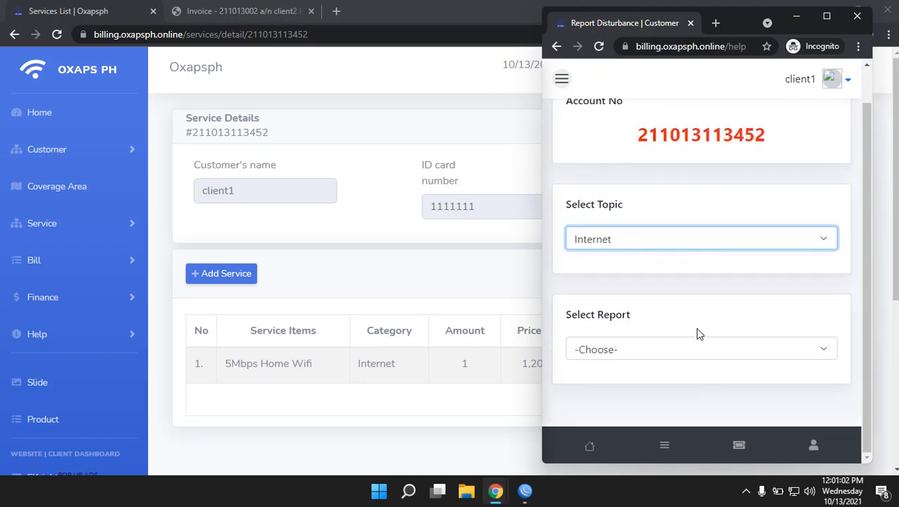
left_click(627, 351)
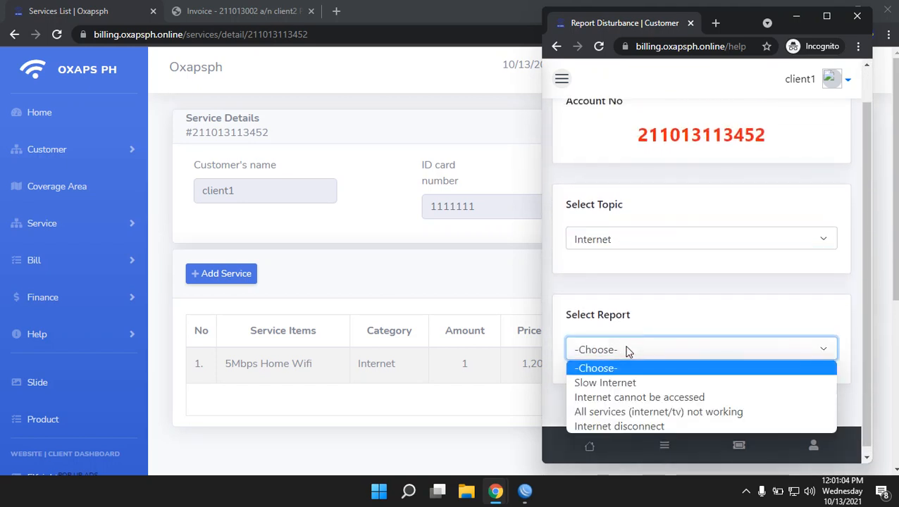
left_click(624, 384)
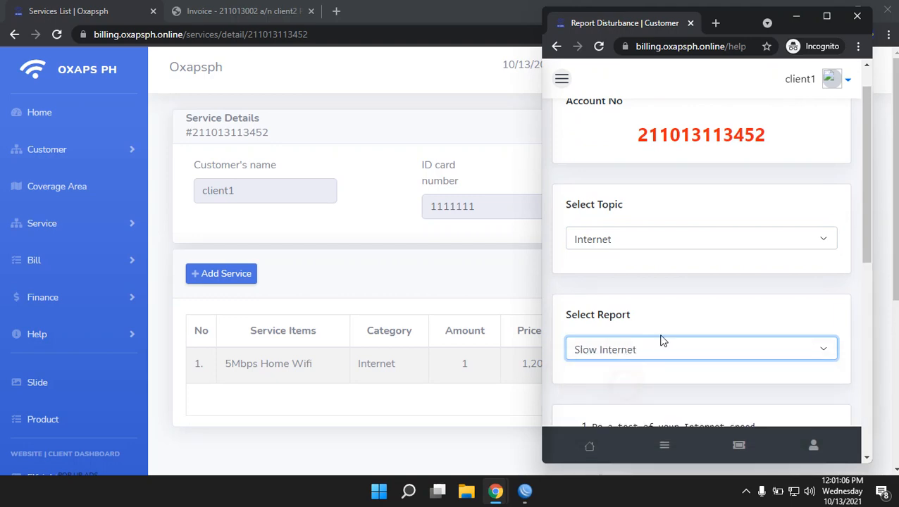
scroll(722, 286, "down", 4)
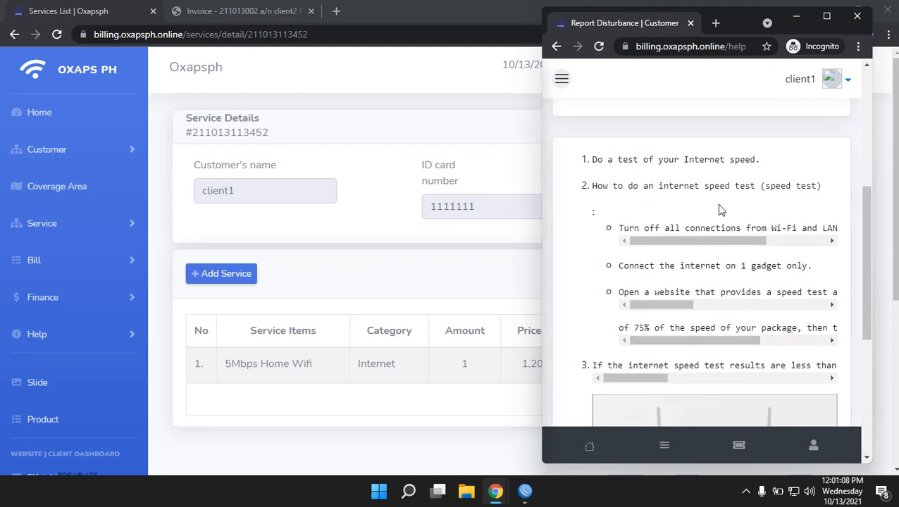
left_click_drag(678, 244, 736, 243)
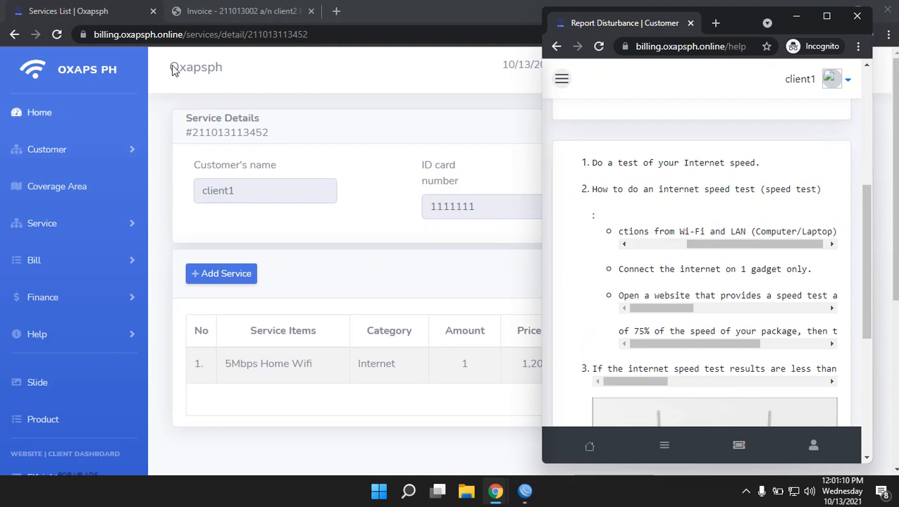
In the admin area, go to Help > Categories & Solutions
left_click(274, 88)
scroll(73, 229, "down", 1)
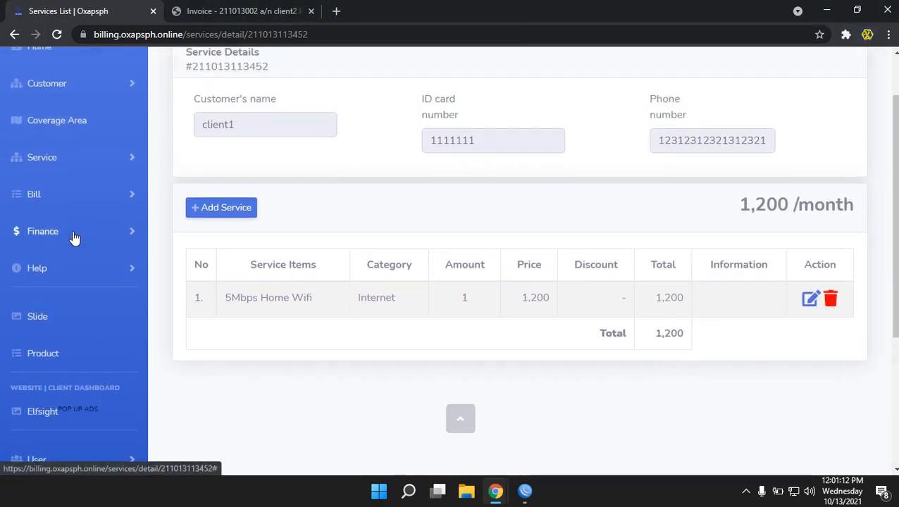
scroll(66, 380, "up", 1)
scroll(92, 312, "down", 2)
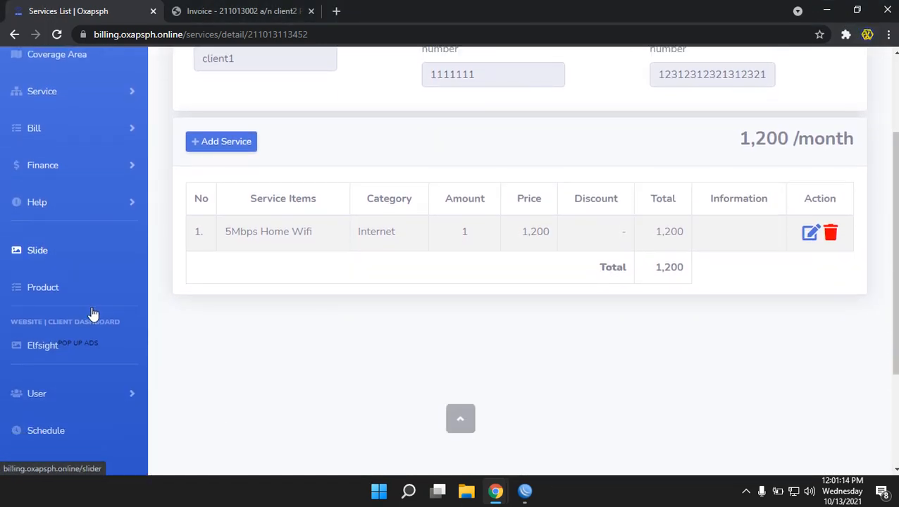
scroll(88, 328, "down", 3)
scroll(81, 341, "up", 4)
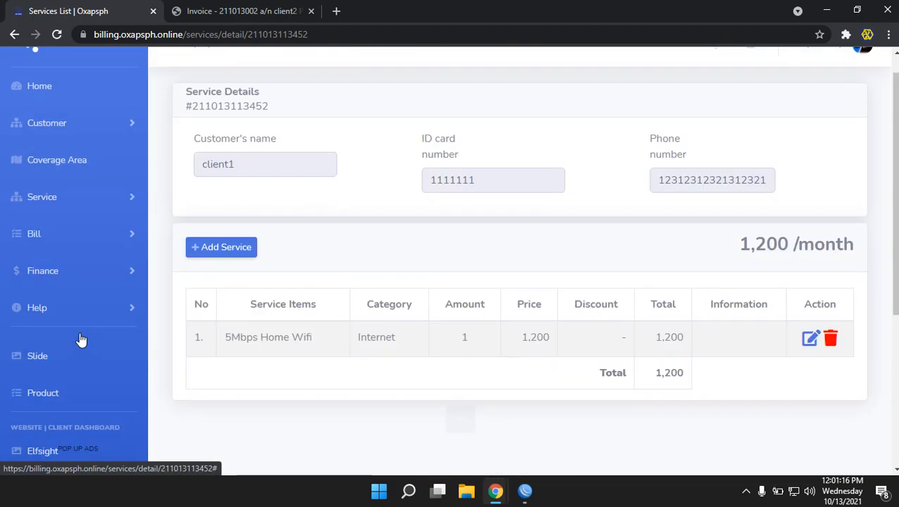
scroll(81, 340, "up", 1)
left_click(80, 342)
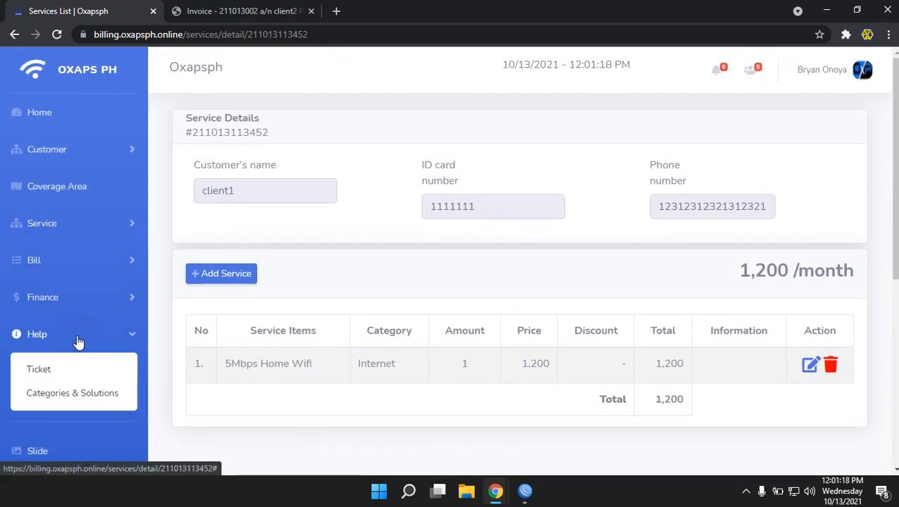
left_click(44, 396)
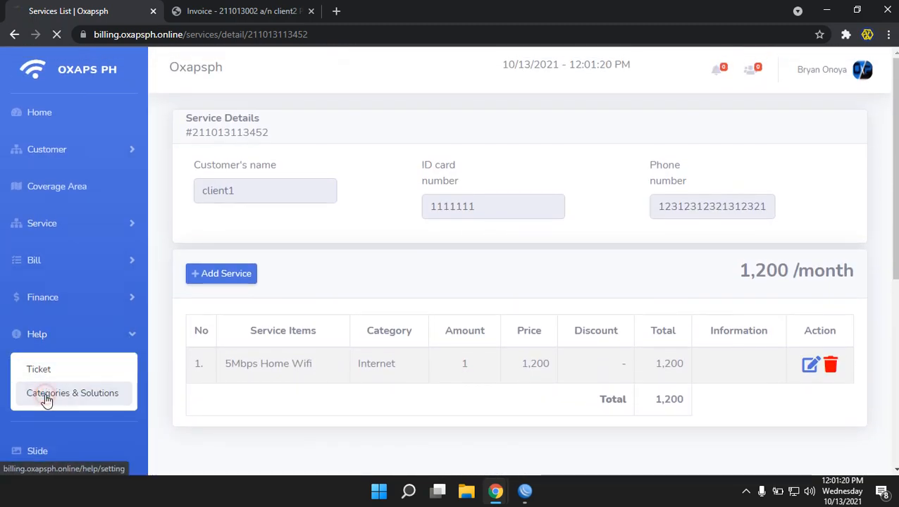
Open and dismiss the Add Type of Help form, then bring up the blank Add Solution form
scroll(390, 317, "down", 4)
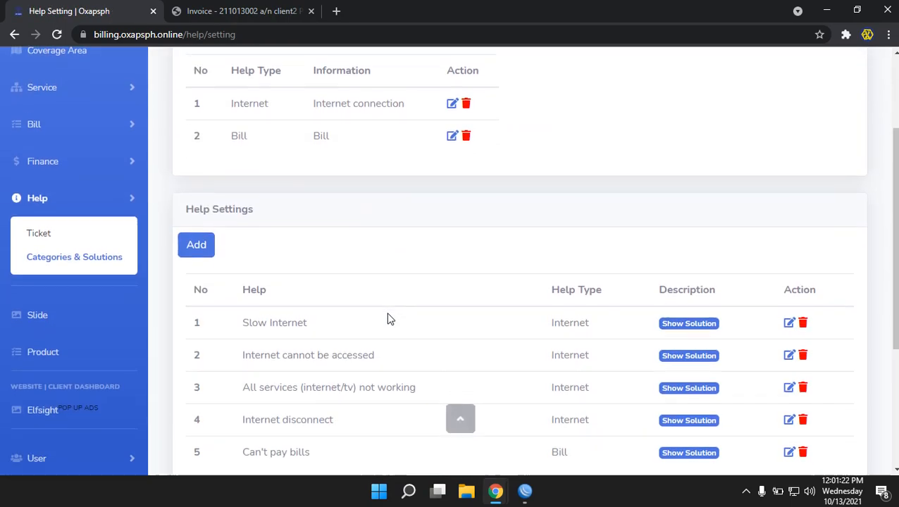
scroll(212, 317, "up", 4)
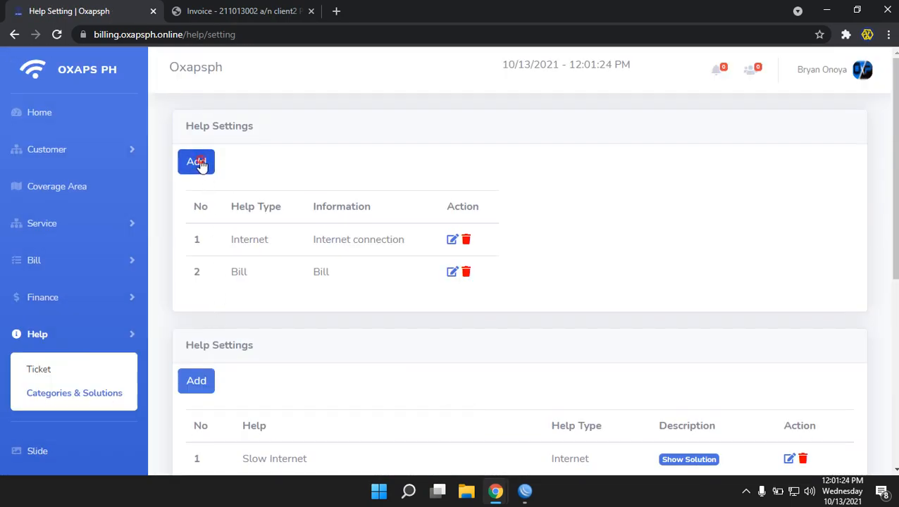
left_click(198, 162)
left_click(594, 83)
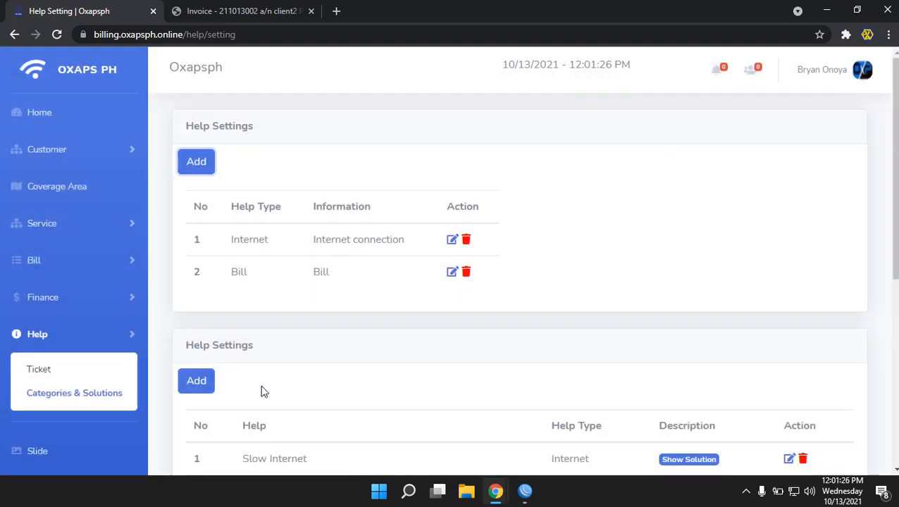
scroll(307, 367, "down", 1)
left_click(195, 311)
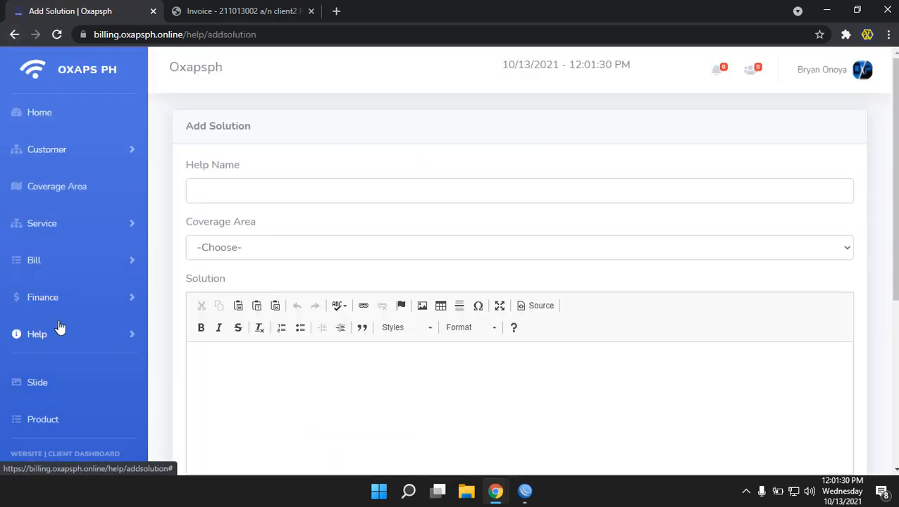
In the customer's Report Disturbance window, continue past the suggested fixes to the report form
mouse_move(496, 491)
left_click(563, 451)
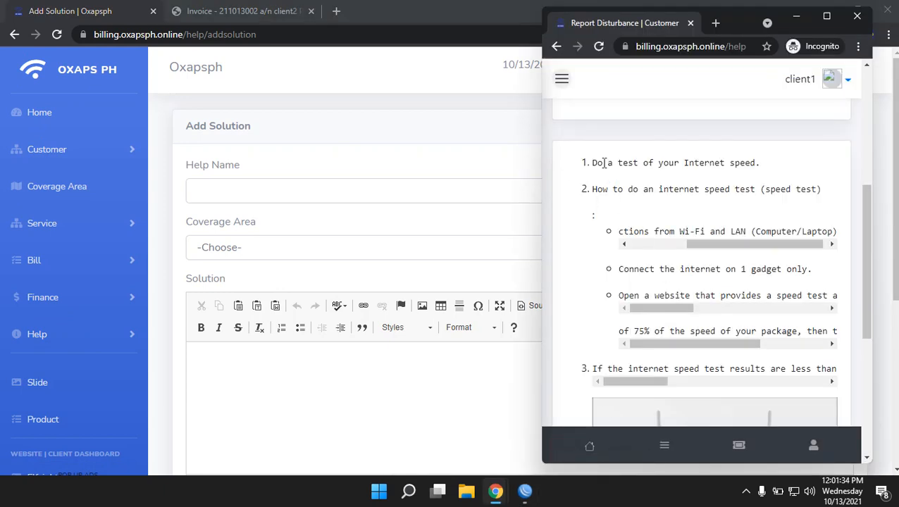
scroll(650, 234, "down", 5)
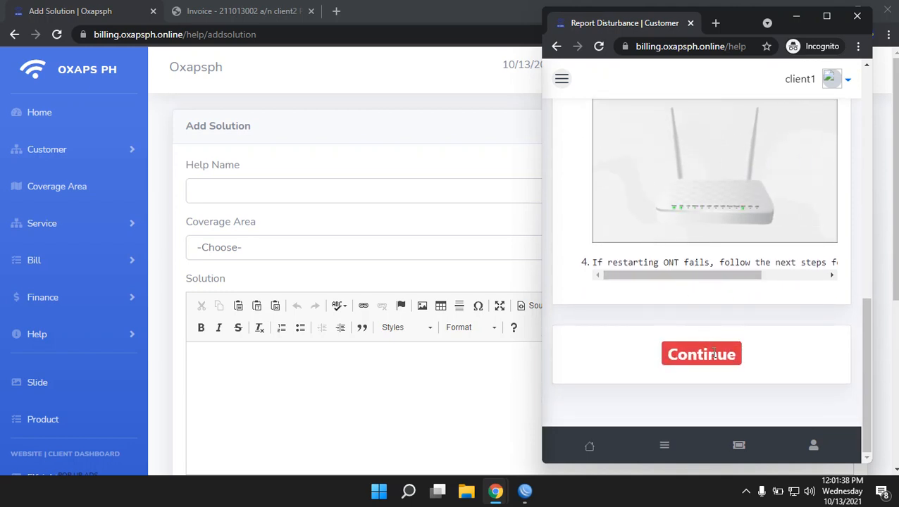
left_click(690, 356)
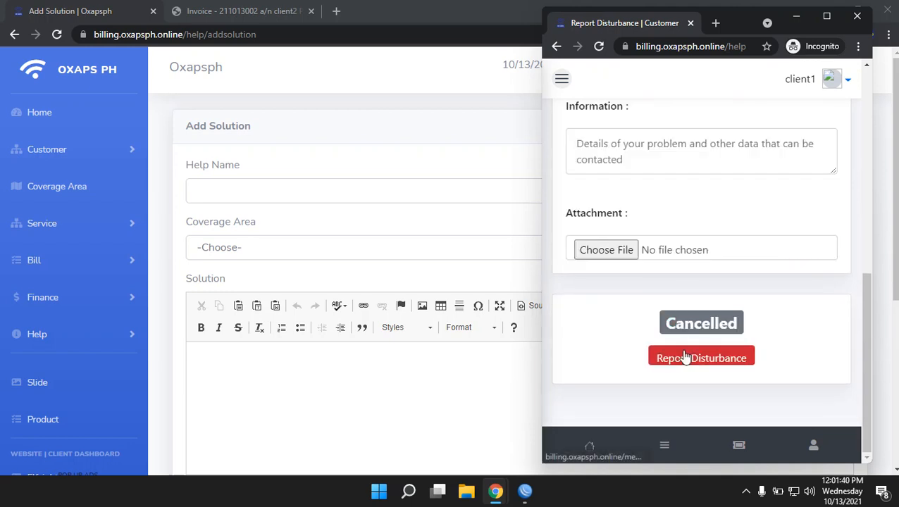
scroll(626, 313, "up", 3)
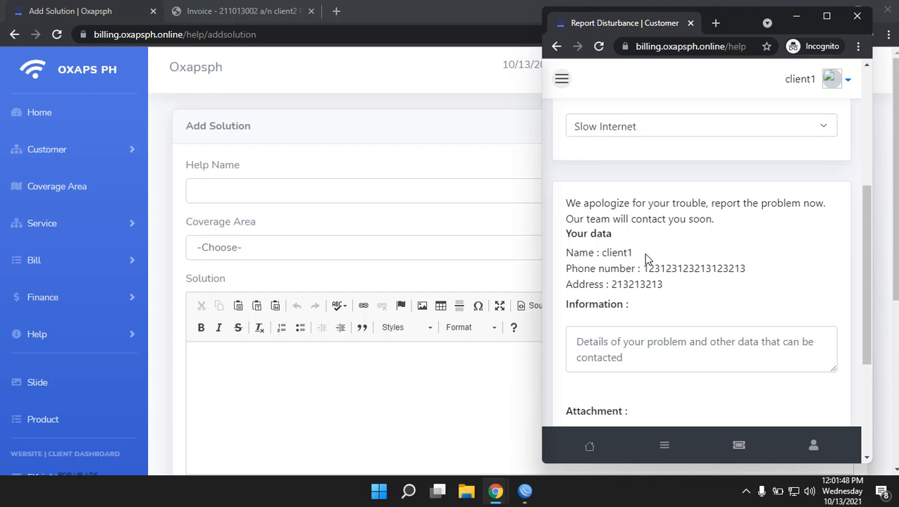
left_click_drag(642, 253, 607, 255)
left_click_drag(736, 267, 611, 255)
left_click(663, 290)
Enter 'slow pa din net' as the problem information
scroll(671, 294, "down", 2)
left_click(676, 225)
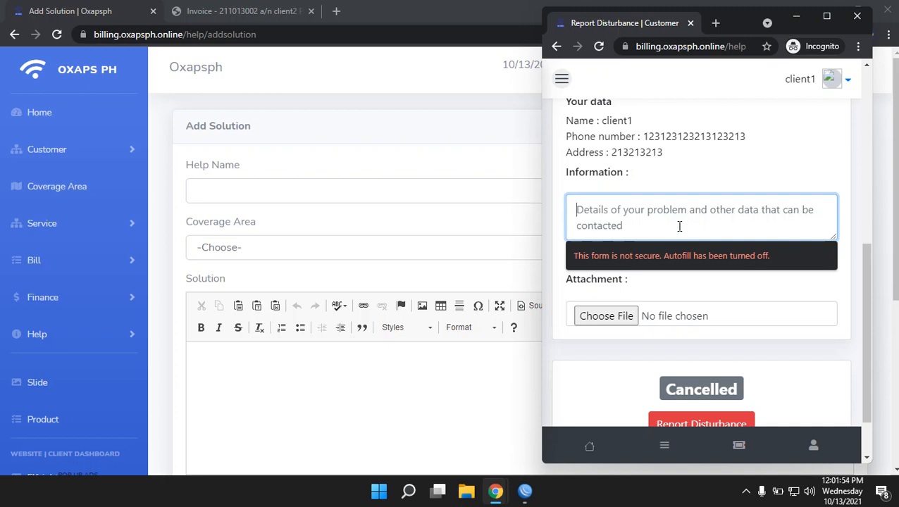
type("slow pa din net")
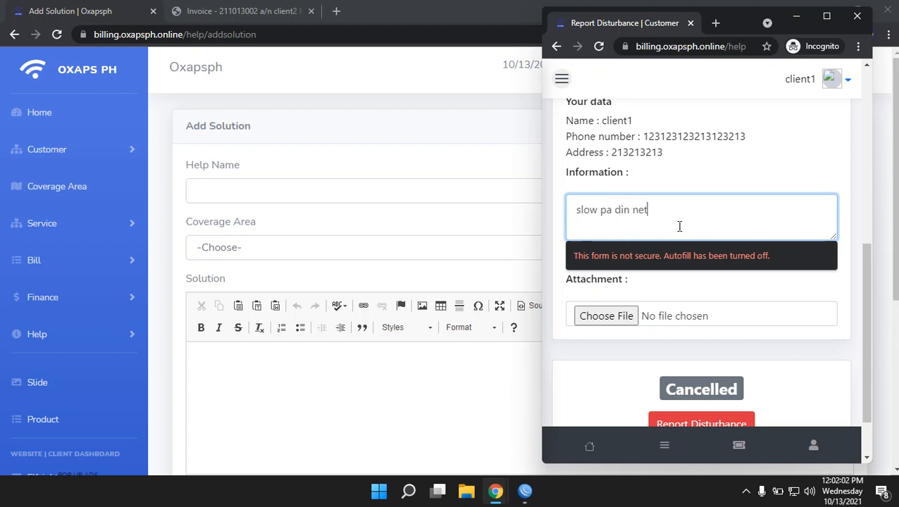
left_click(684, 278)
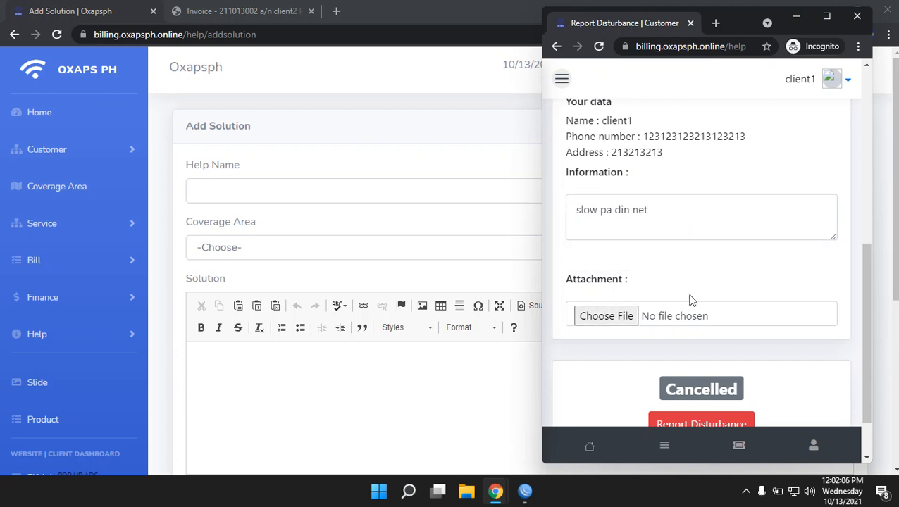
scroll(690, 299, "down", 1)
Attach the neon circuit image from the Pictures folder to the disturbance report
left_click(611, 253)
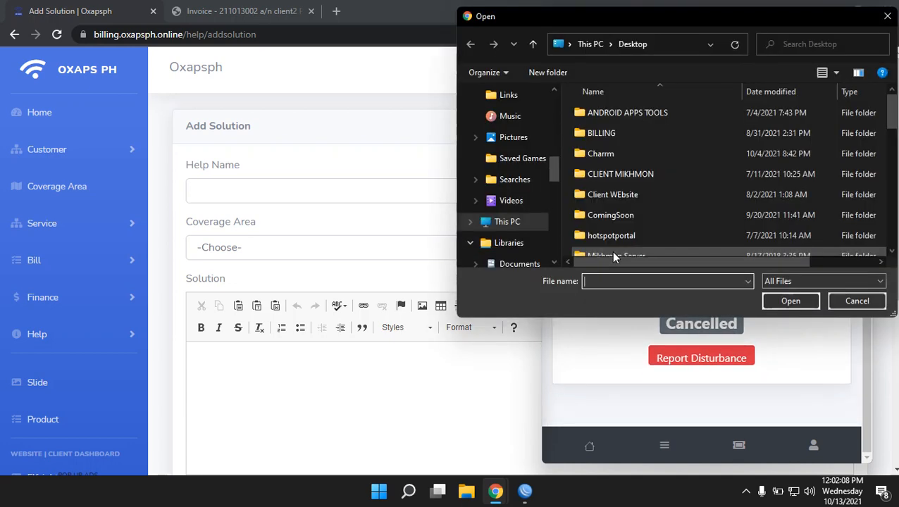
left_click(521, 140)
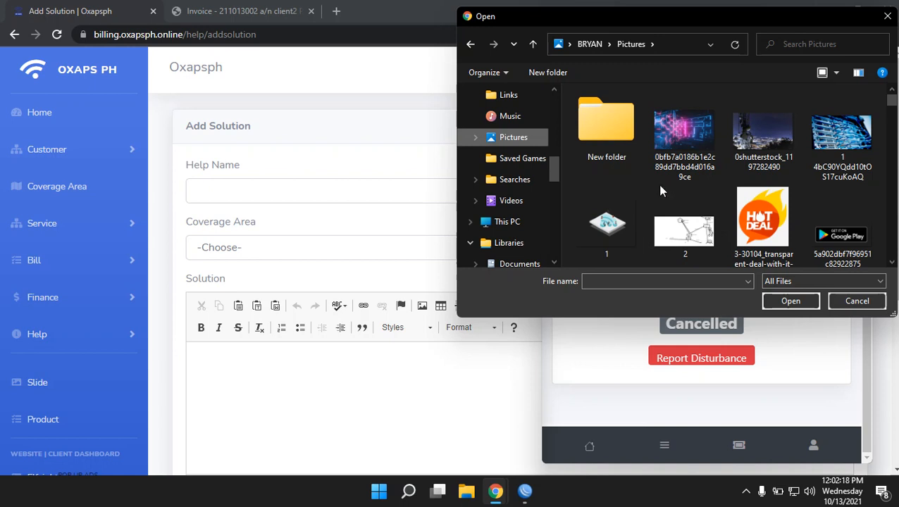
double_click(681, 134)
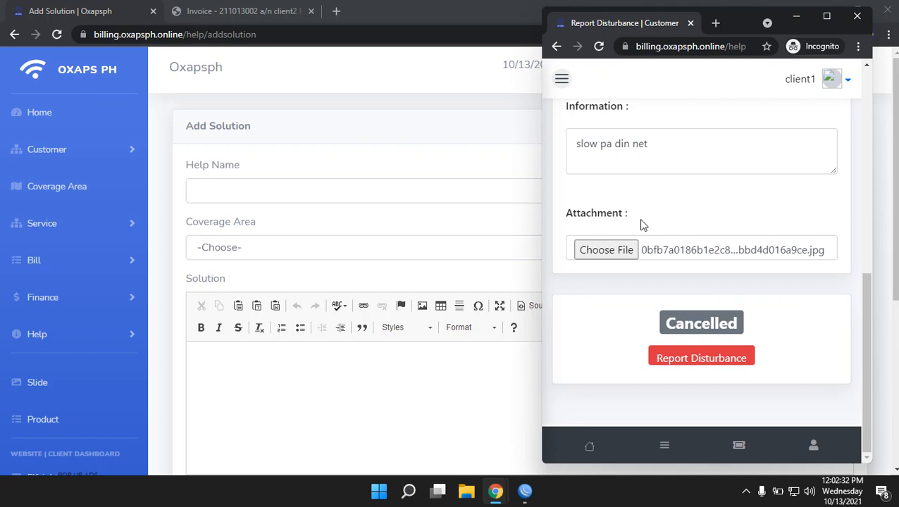
scroll(643, 224, "up", 2)
scroll(642, 224, "down", 2)
Submit the Slow Internet report, acknowledge the ticket-created message, and view the new ticket's Timeline
left_click(716, 362)
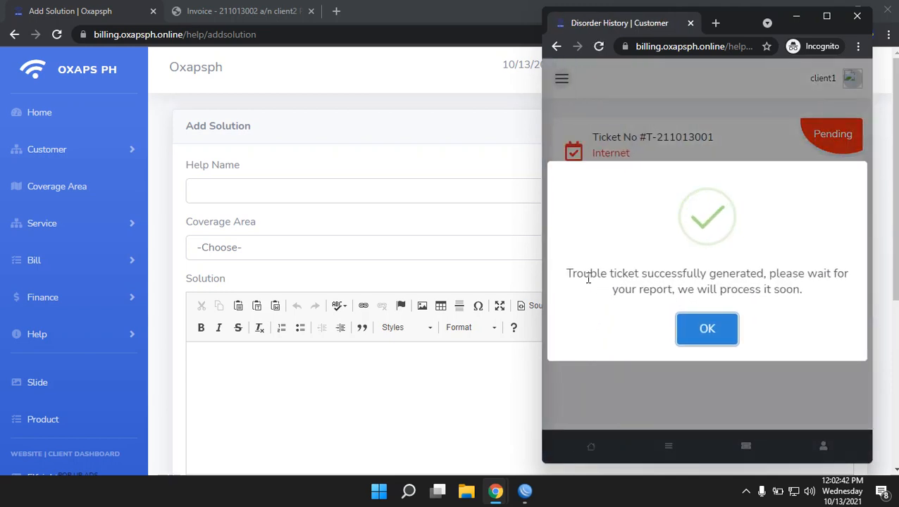
left_click_drag(576, 271, 817, 273)
left_click_drag(639, 288, 790, 299)
left_click(791, 300)
left_click(725, 330)
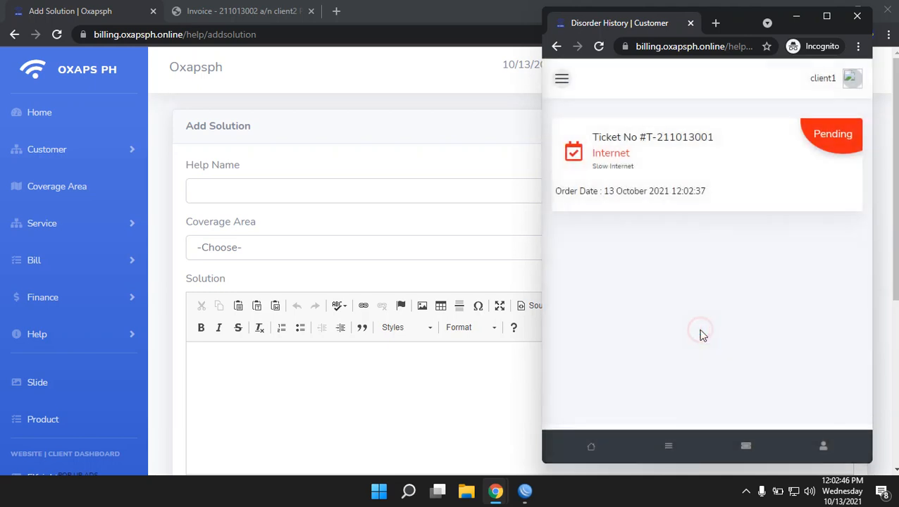
left_click(776, 161)
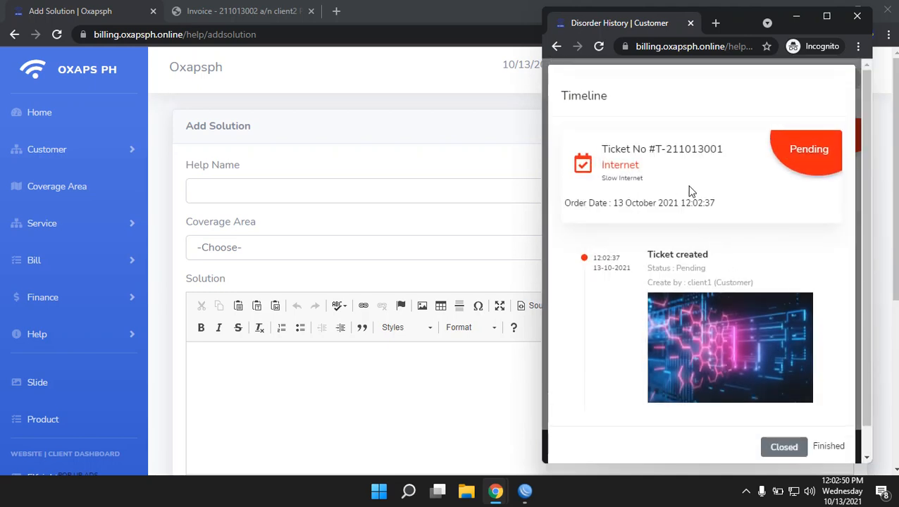
scroll(702, 231, "down", 1)
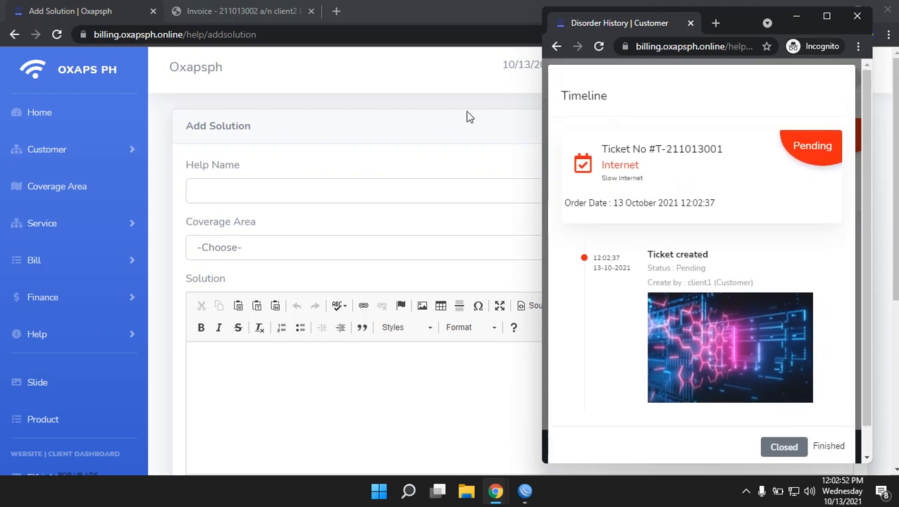
From the admin dashboard, list pending tickets and open the slow-internet ticket's details
left_click(278, 102)
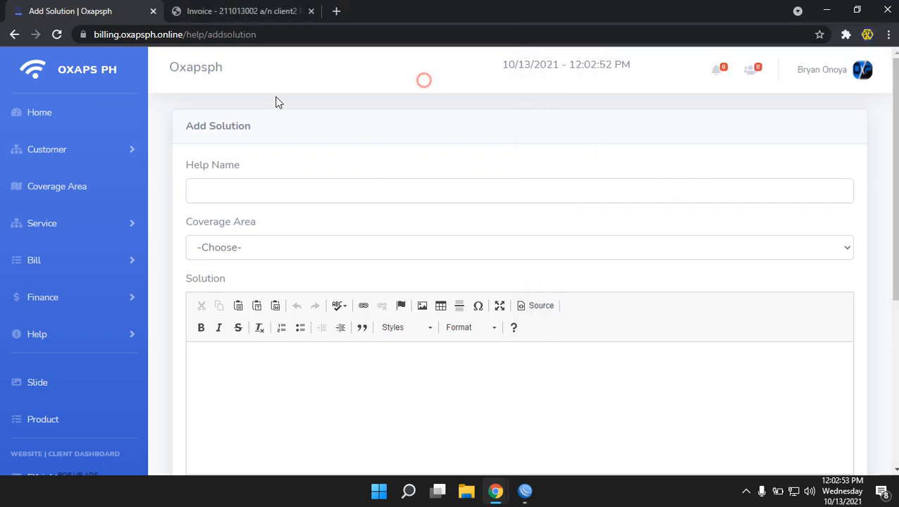
left_click(44, 116)
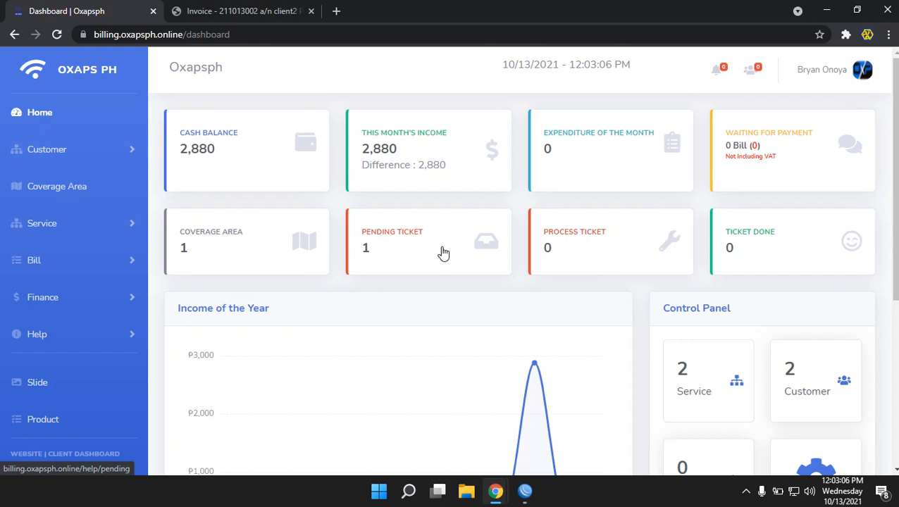
left_click(443, 253)
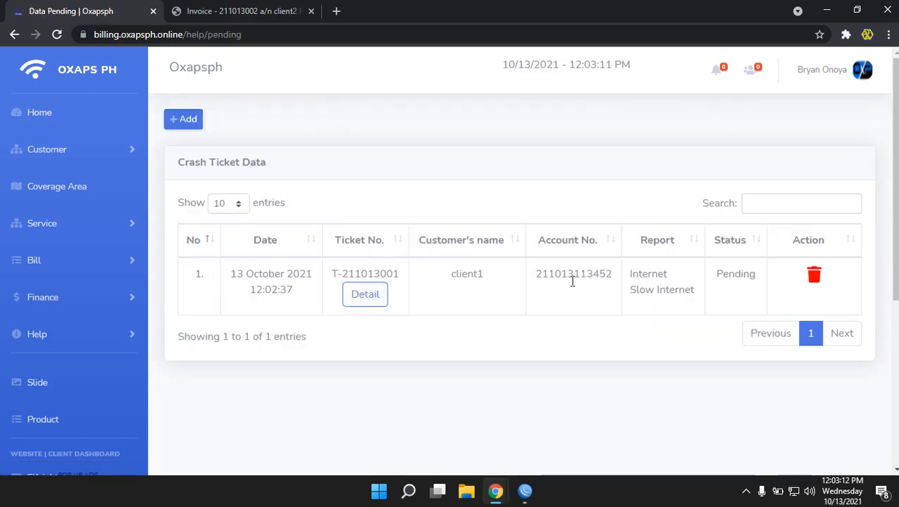
left_click(365, 295)
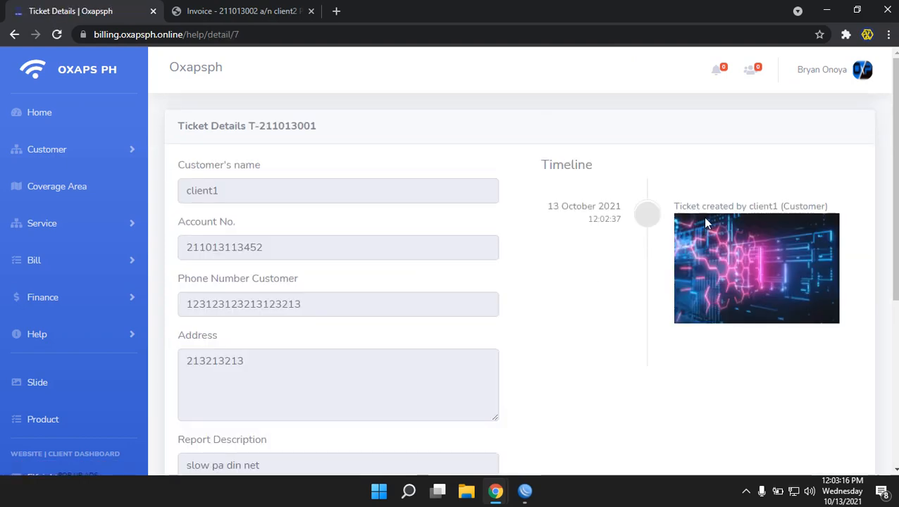
Review the ticket's description and attached picture, then bring up the Take Ticket dialog
left_click_drag(700, 203, 636, 247)
left_click(636, 247)
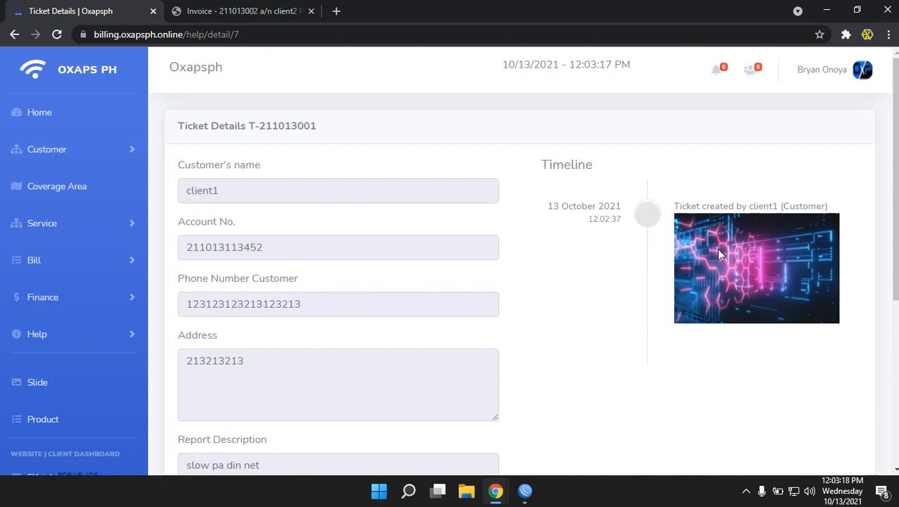
scroll(423, 303, "down", 2)
left_click_drag(268, 335, 170, 333)
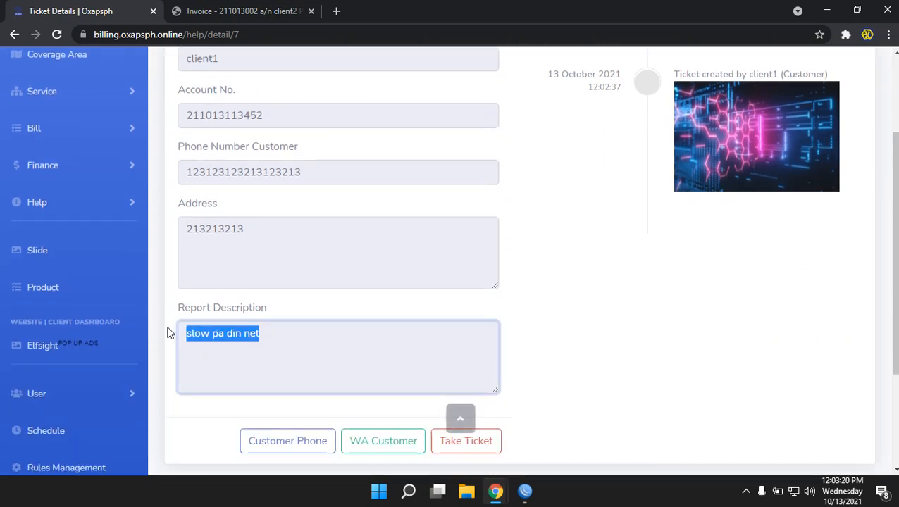
scroll(335, 243, "up", 2)
scroll(336, 245, "down", 4)
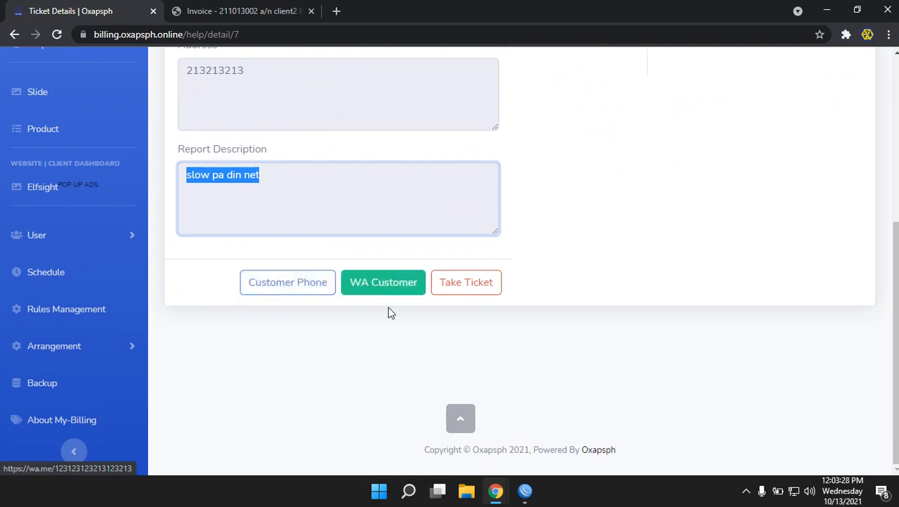
scroll(392, 353, "up", 2)
scroll(391, 339, "down", 2)
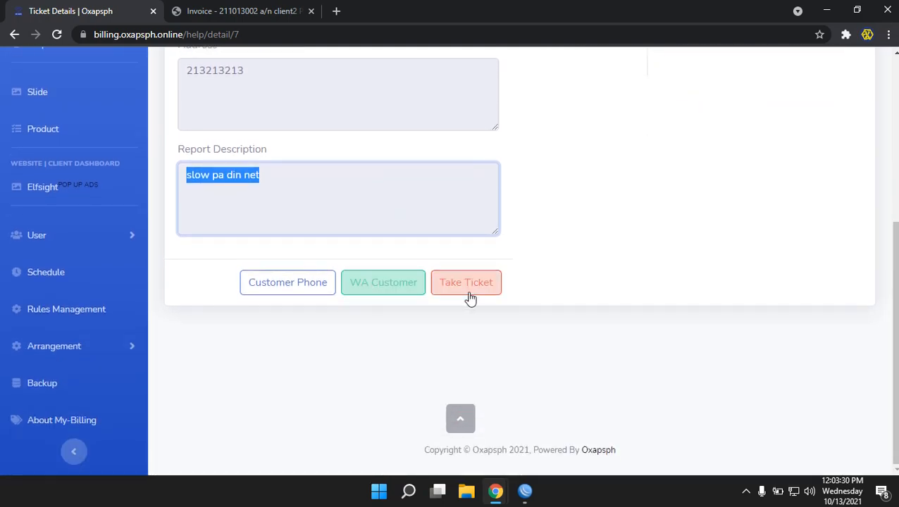
left_click(466, 283)
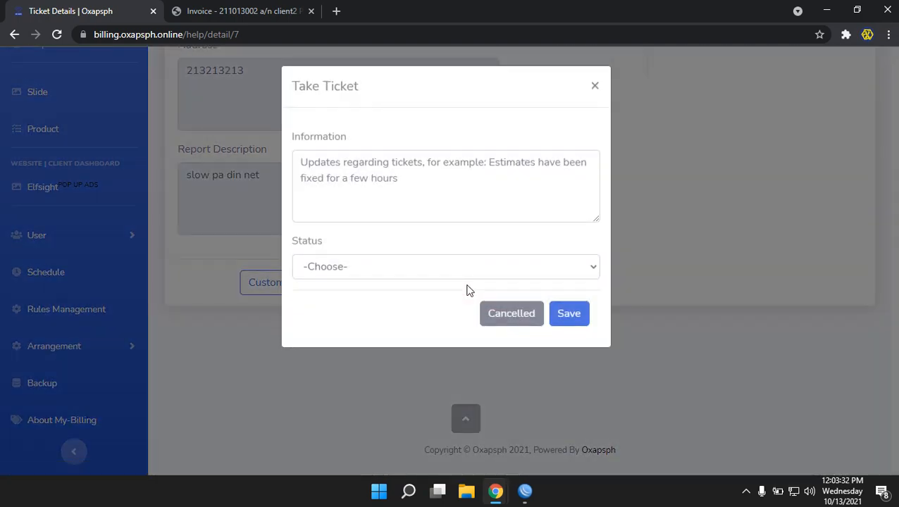
Take the ticket with status Process and note 'cge otw tech', and save
left_click(361, 270)
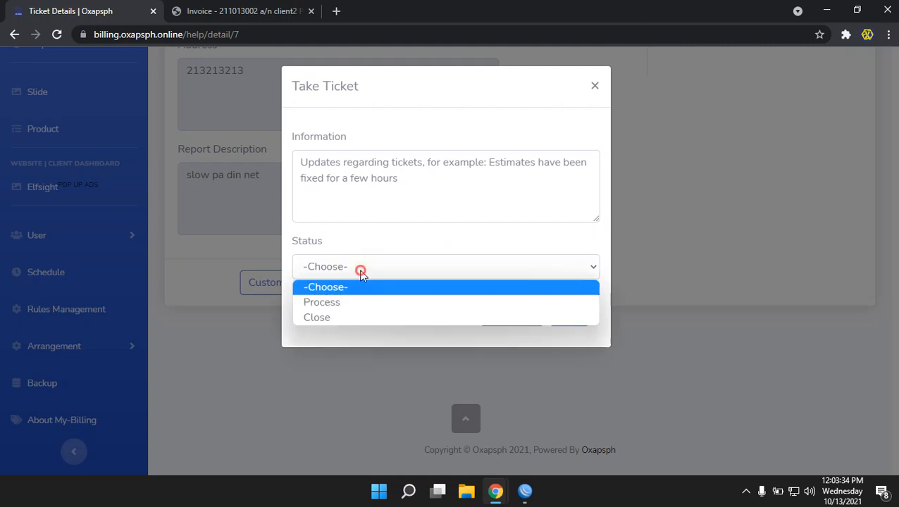
left_click(336, 302)
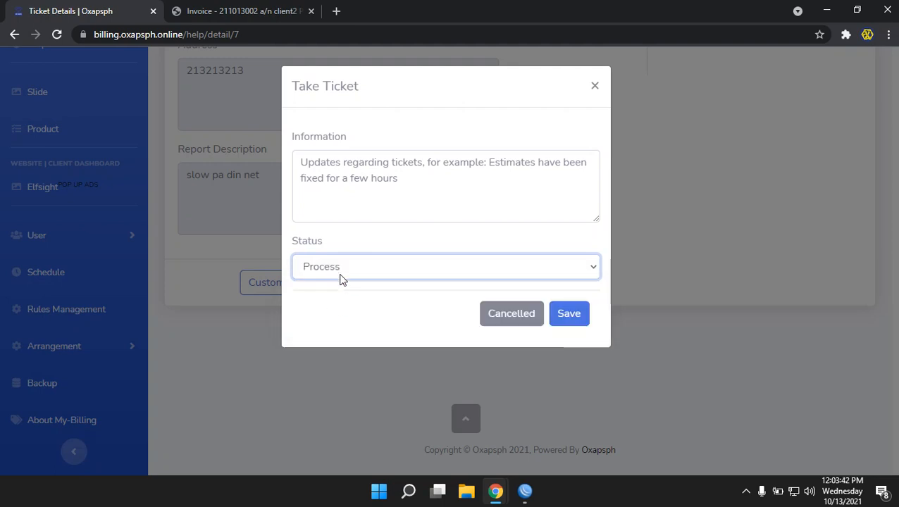
left_click(344, 270)
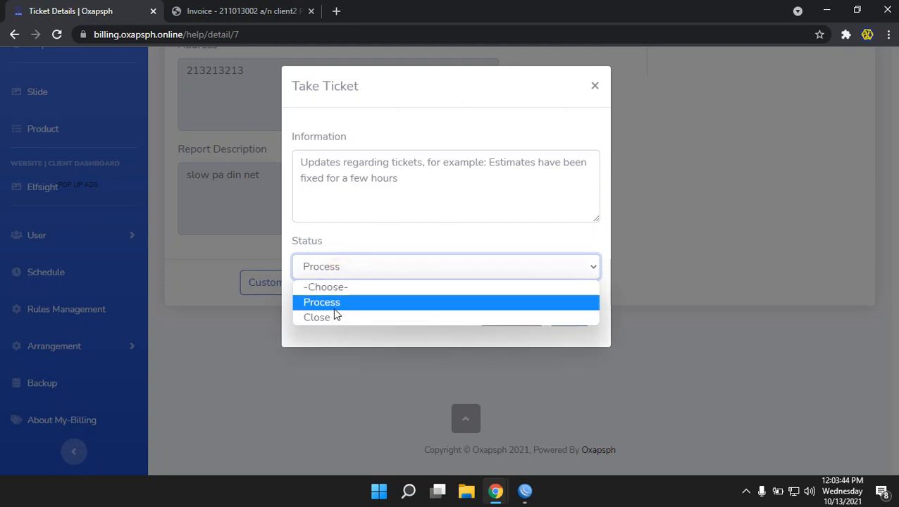
left_click(333, 308)
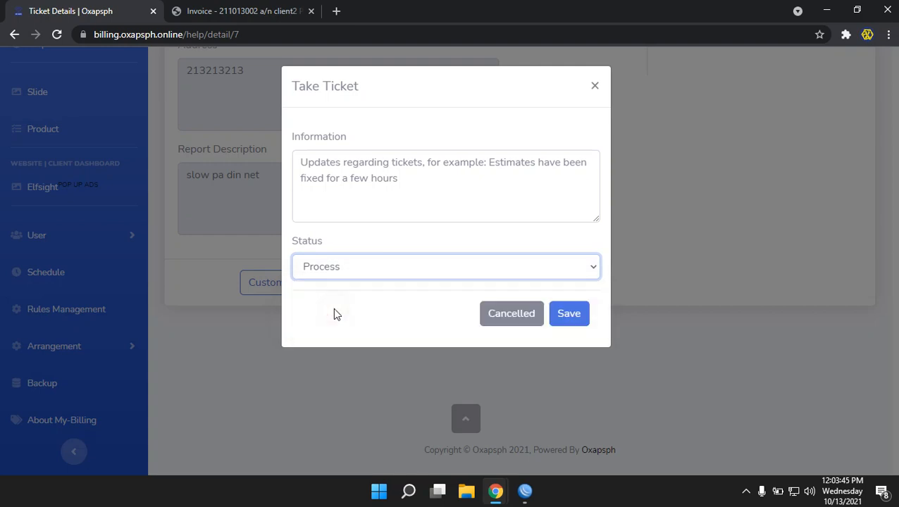
left_click(345, 183)
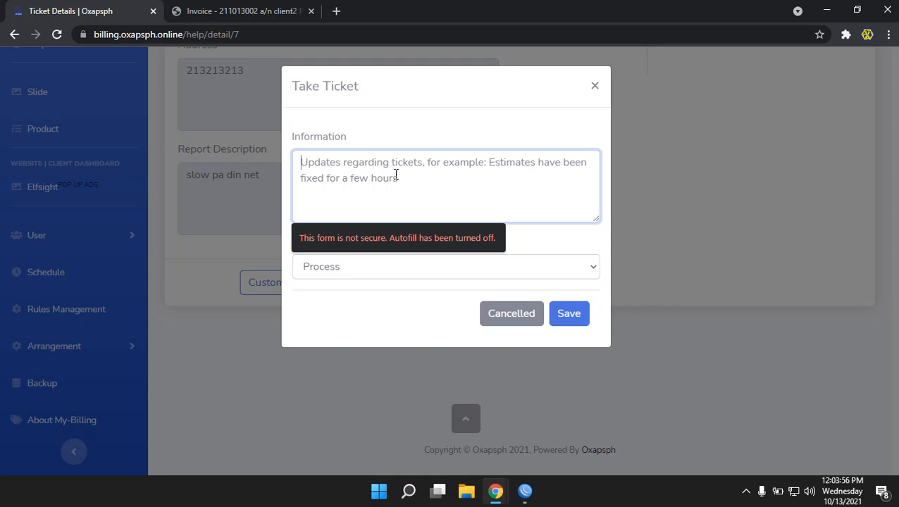
type("cge otw tech")
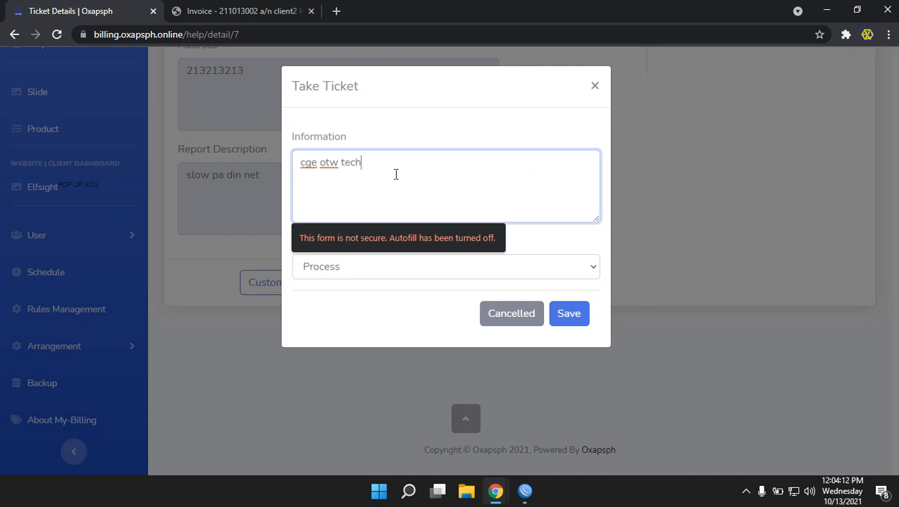
left_click(568, 316)
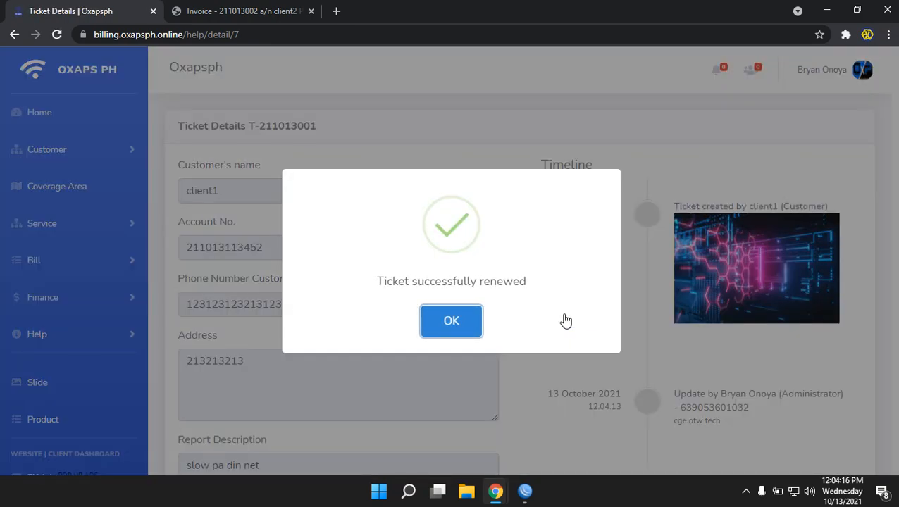
Acknowledge the ticket renewed message and check the 'cge otw tech' update in the timeline
left_click(455, 322)
scroll(710, 348, "down", 2)
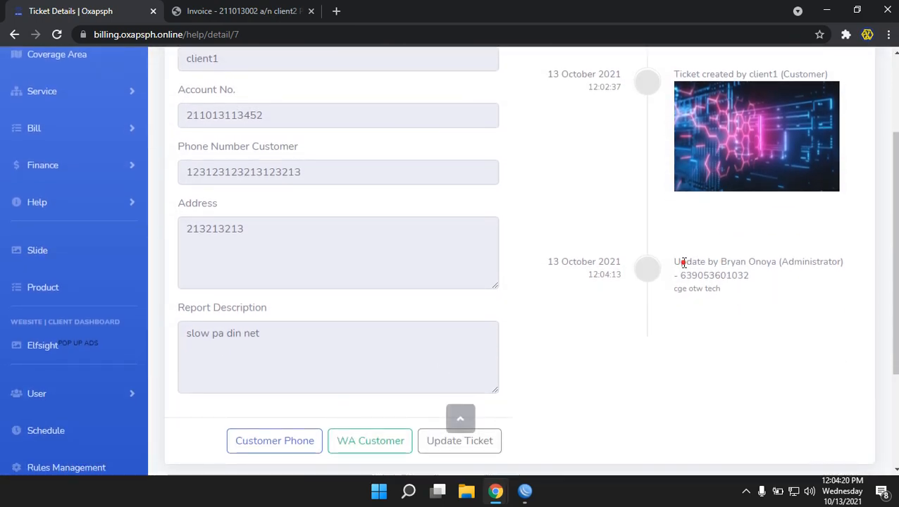
left_click_drag(681, 261, 838, 262)
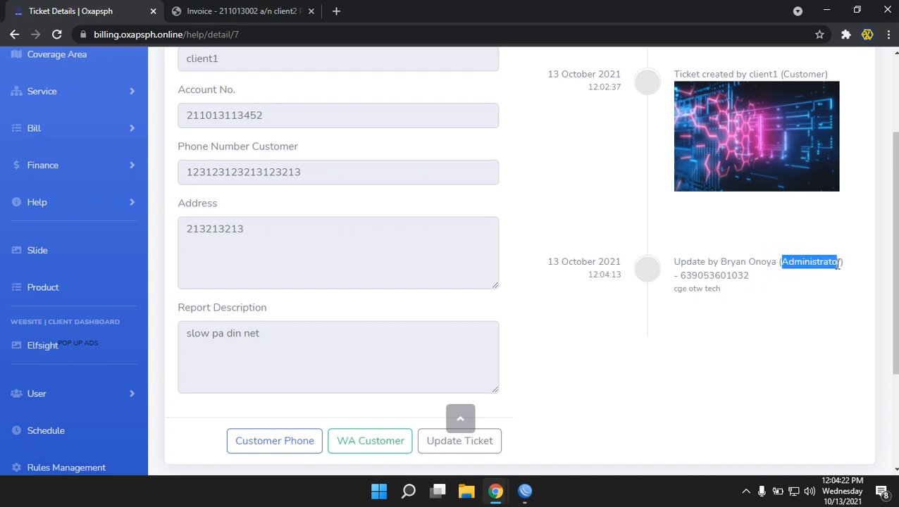
left_click(601, 307)
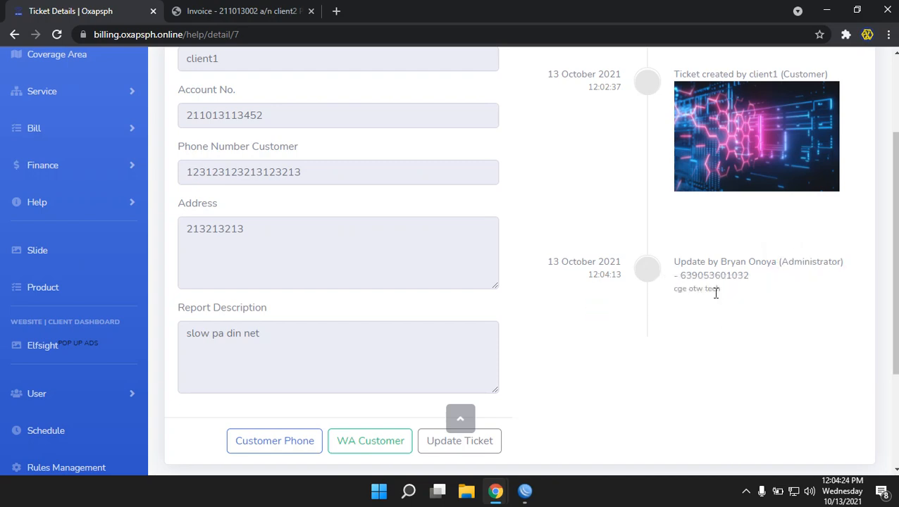
left_click_drag(720, 291, 692, 290)
left_click(770, 307)
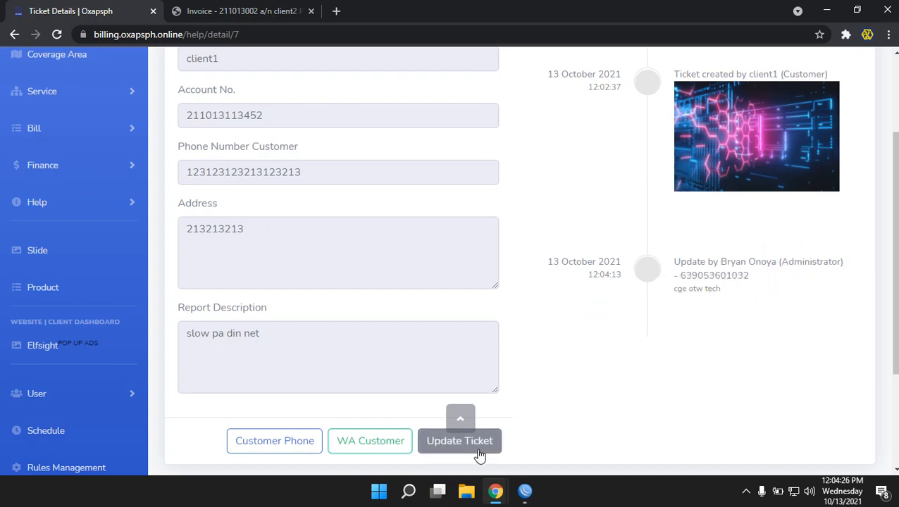
Reload the customer's ticket history to see the ticket marked Process
mouse_move(504, 495)
left_click(564, 438)
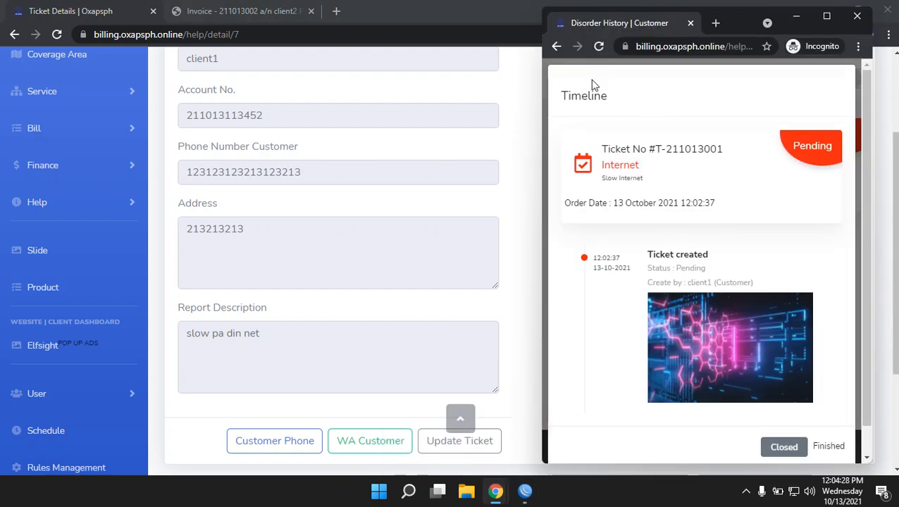
left_click(600, 46)
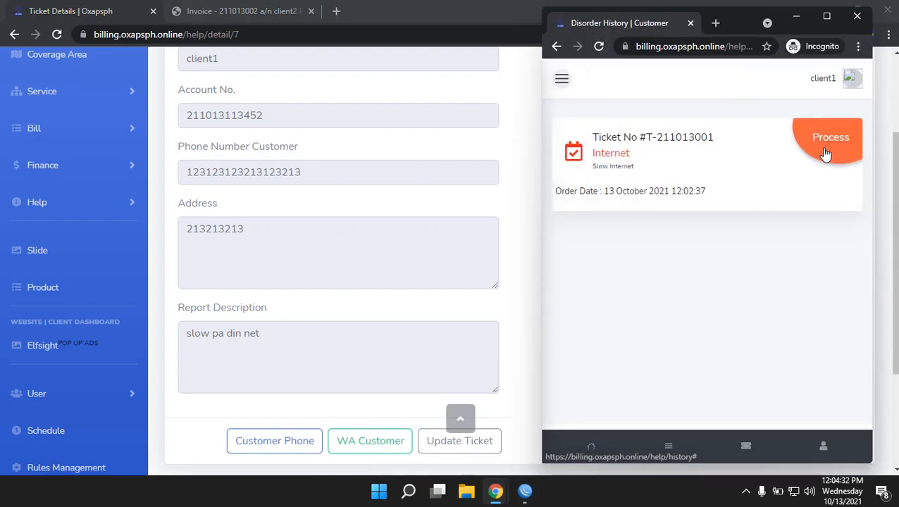
From the admin dashboard, list in-process tickets and open the slow-internet ticket's details
left_click(457, 199)
scroll(113, 250, "up", 3)
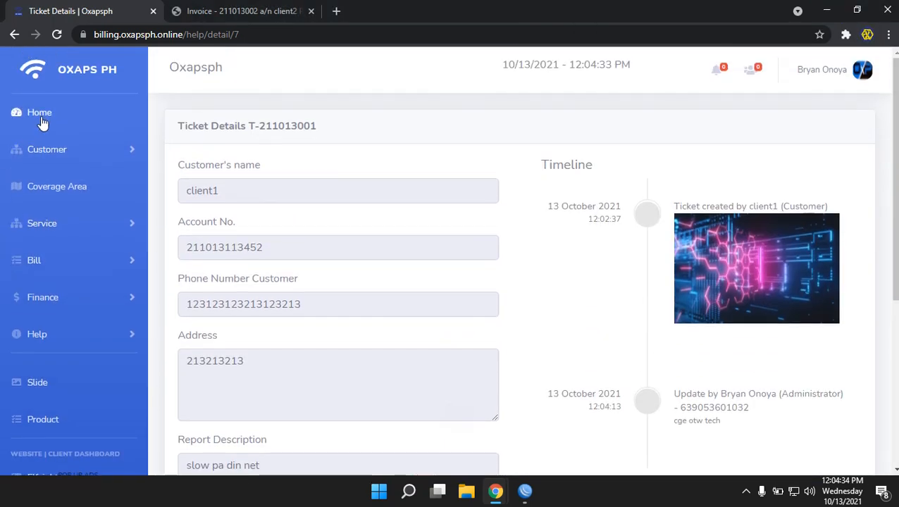
left_click(42, 120)
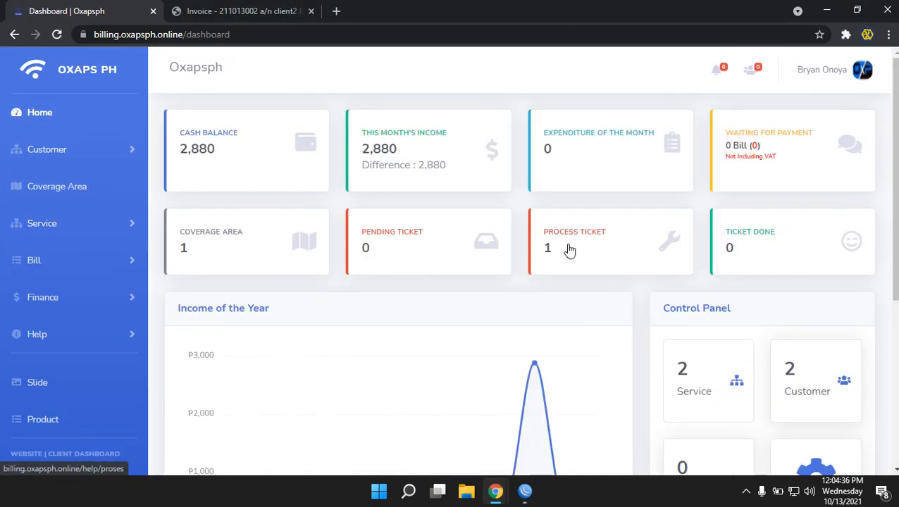
left_click(580, 243)
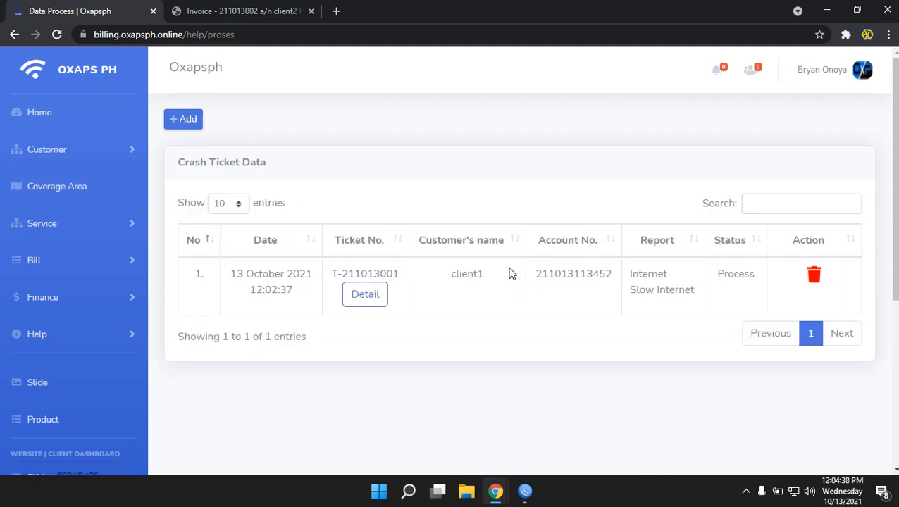
left_click(358, 296)
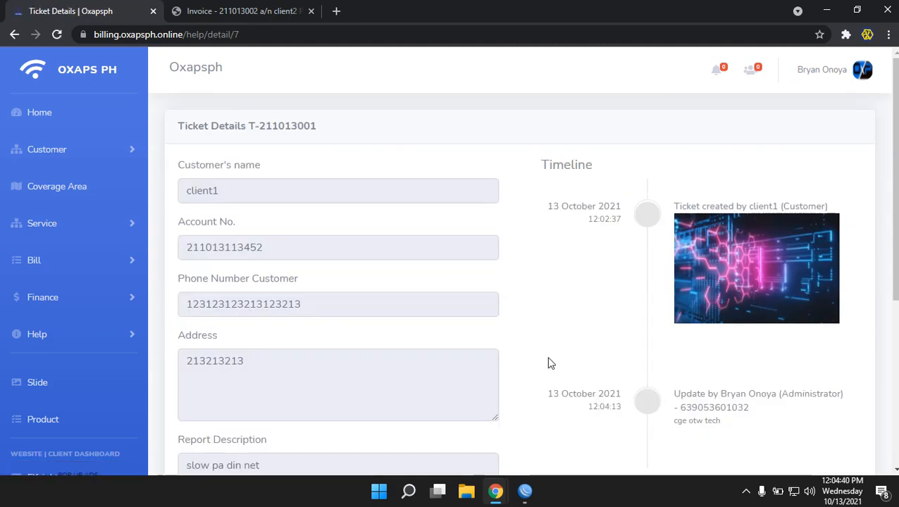
scroll(497, 316, "down", 1)
scroll(496, 316, "down", 3)
Review ticket T-211013001's timeline in the customer window; a first Finished attempt is cancelled
mouse_move(495, 491)
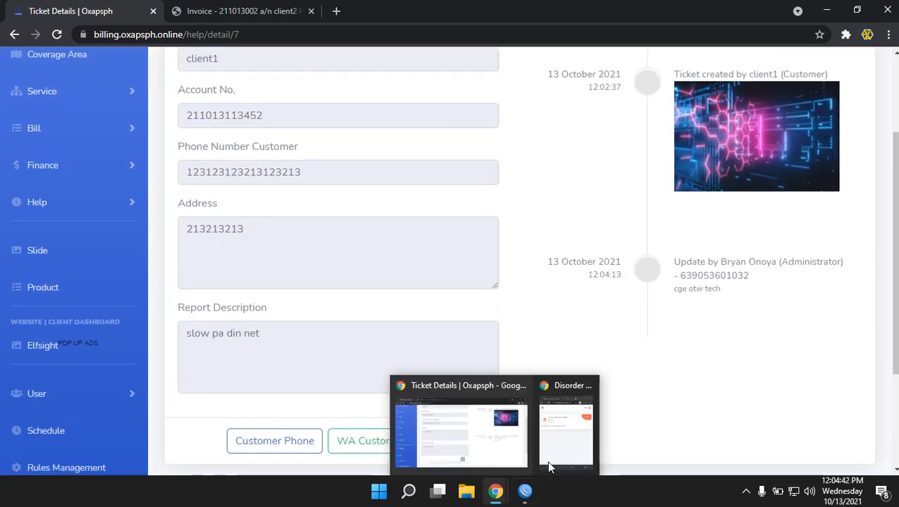
left_click(548, 465)
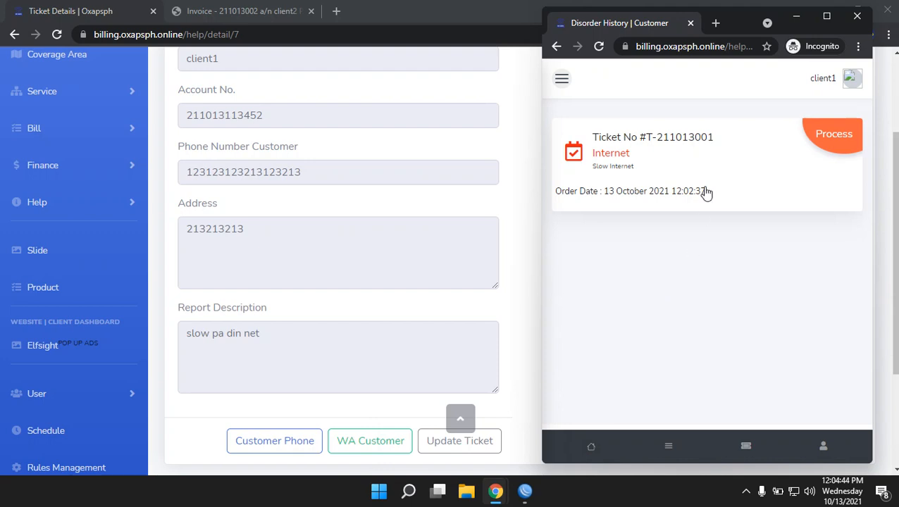
left_click(663, 218)
scroll(691, 299, "down", 2)
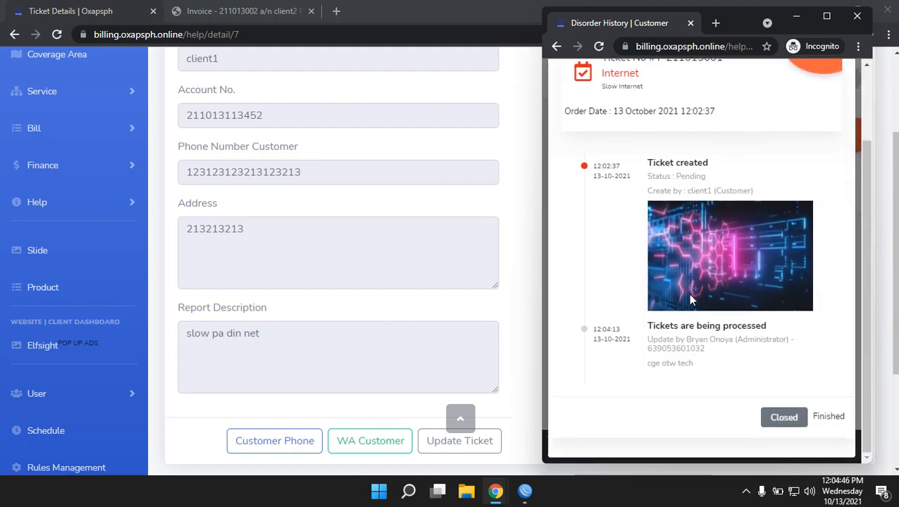
left_click_drag(712, 363, 643, 335)
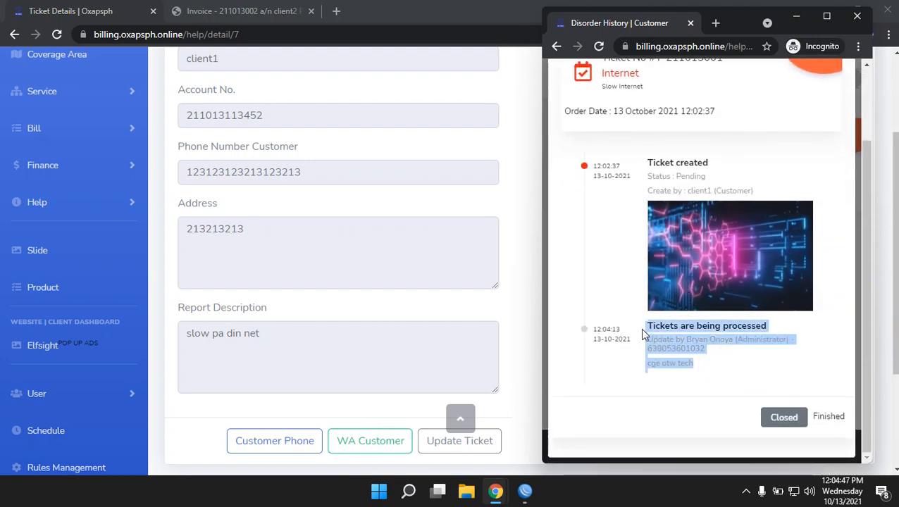
left_click(707, 367)
left_click_drag(703, 366, 655, 331)
left_click(743, 360)
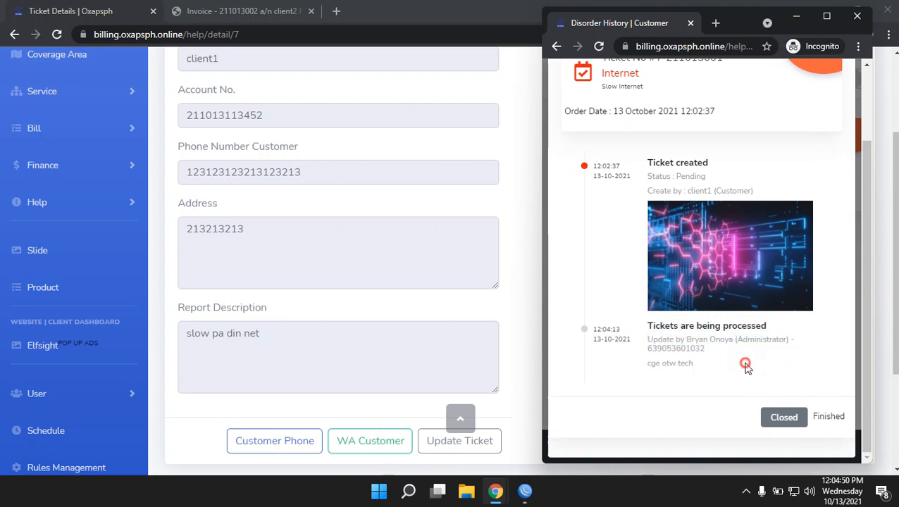
scroll(722, 360, "up", 1)
scroll(718, 356, "down", 1)
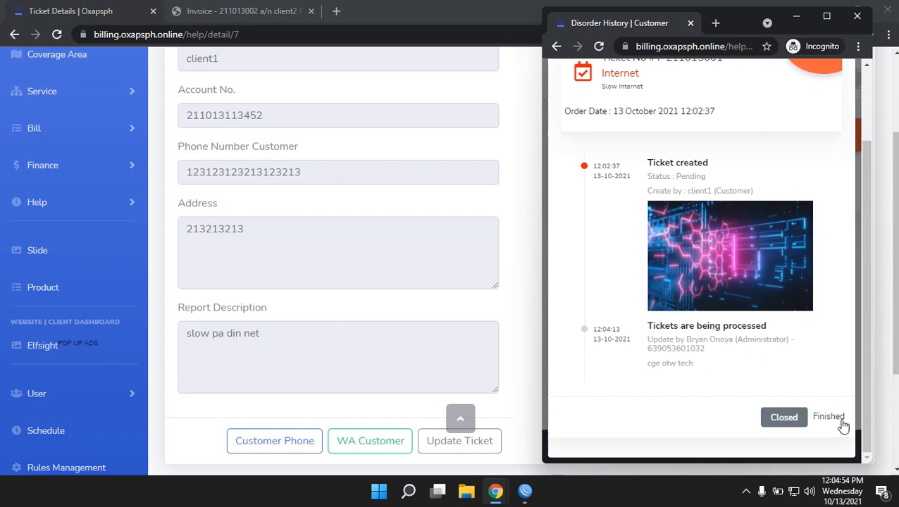
left_click(832, 420)
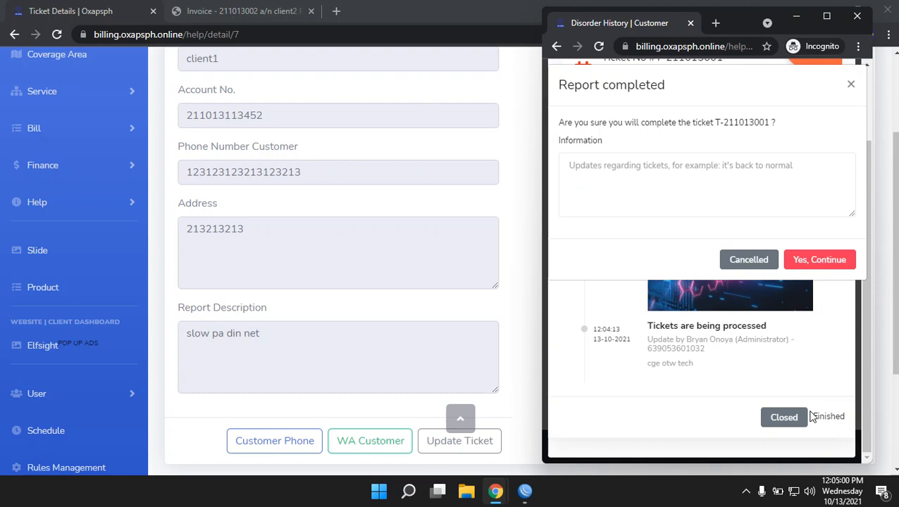
left_click(651, 170)
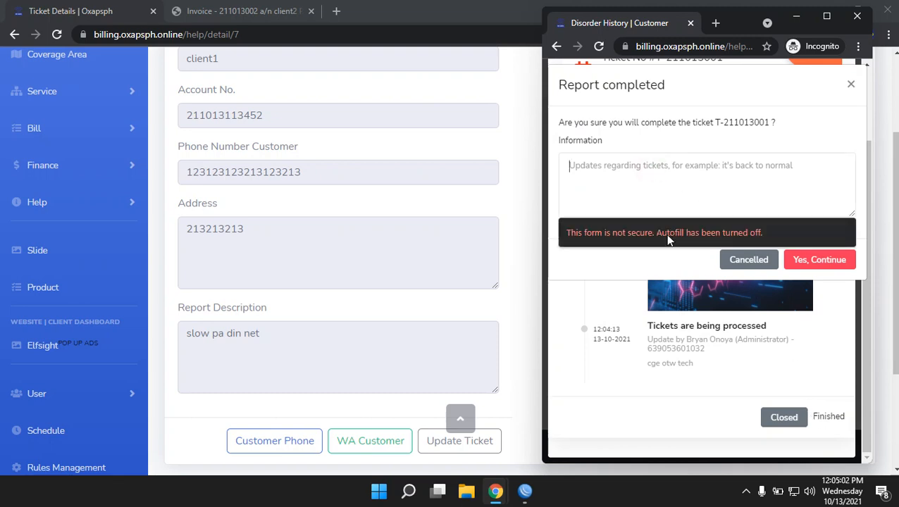
left_click(748, 260)
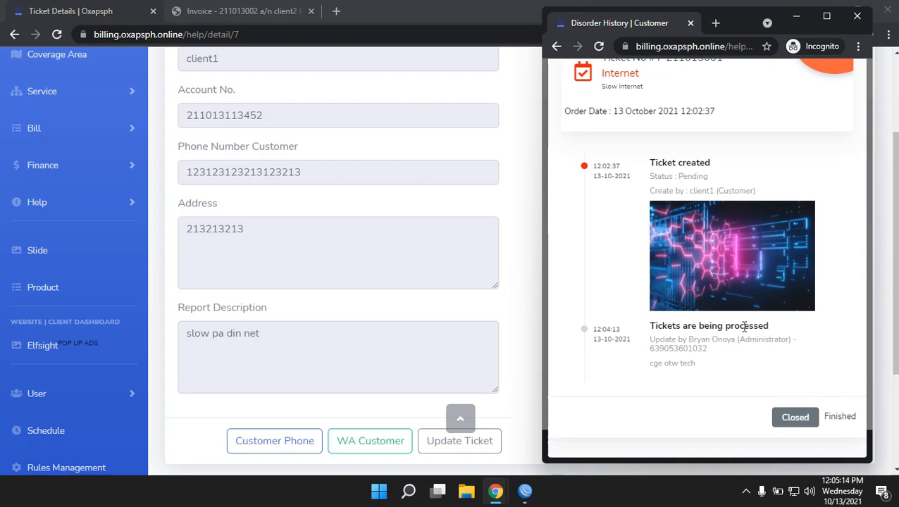
Mark the ticket Finished with the note 'it back to normal', confirm, and acknowledge
left_click_drag(708, 364, 663, 339)
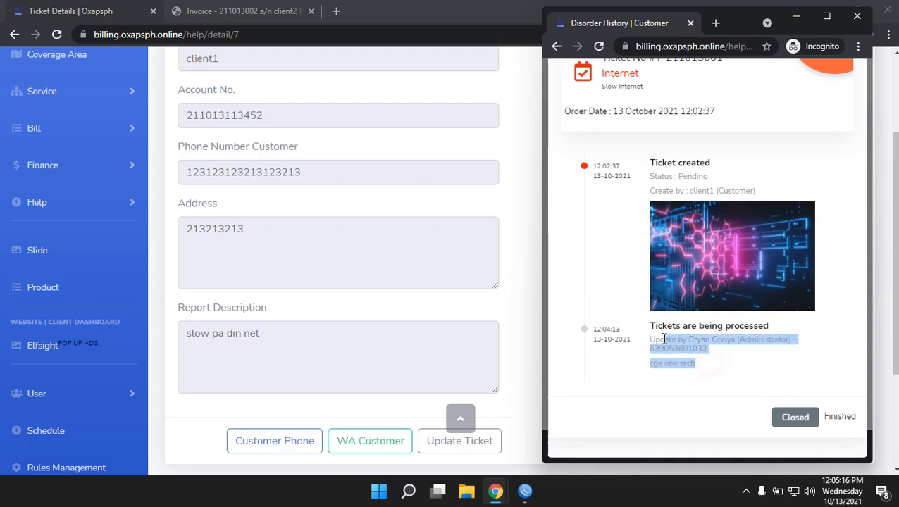
left_click(773, 362)
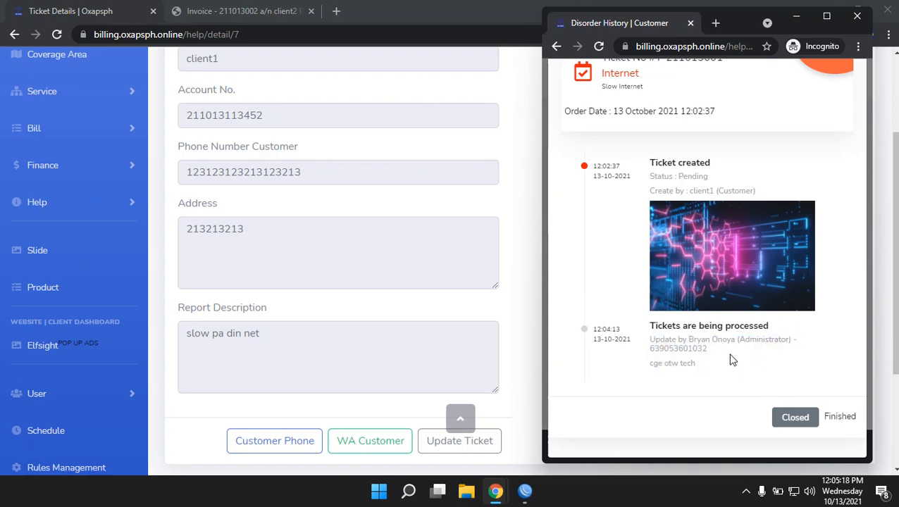
left_click(840, 420)
left_click(713, 192)
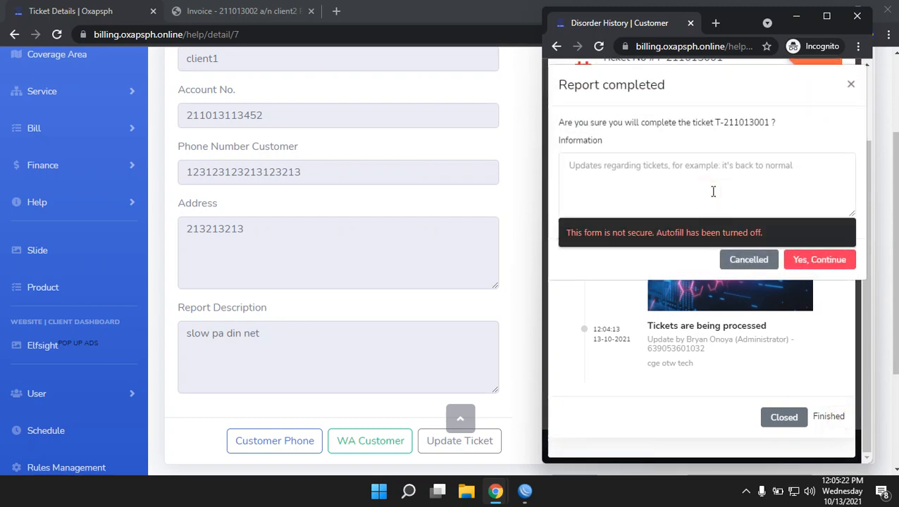
type("it b")
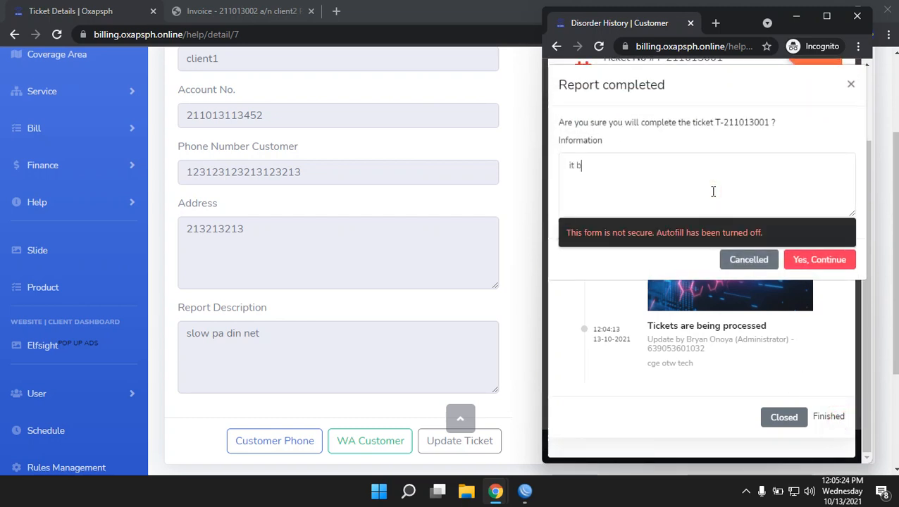
type("ack to normal")
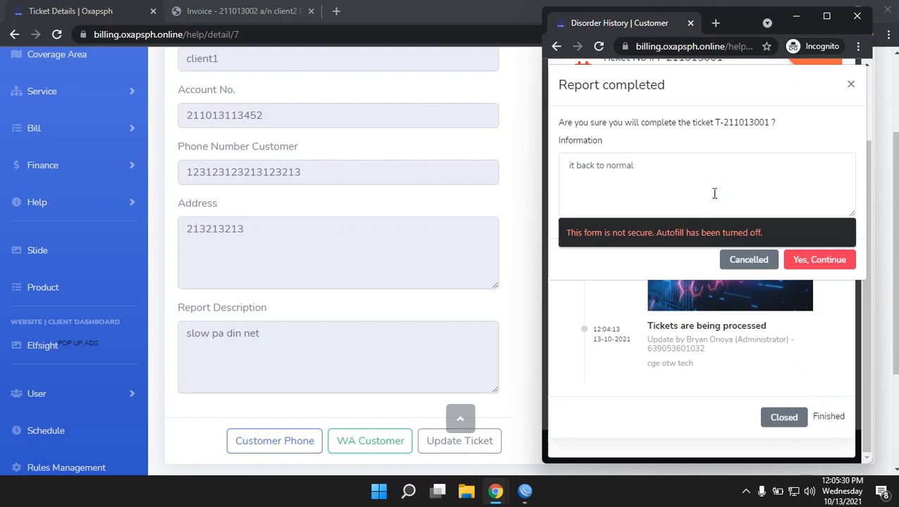
left_click(804, 262)
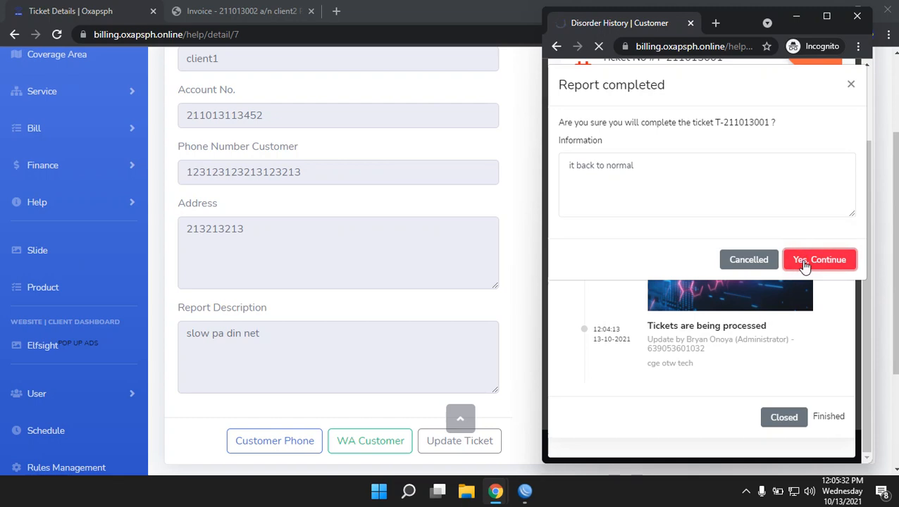
left_click(734, 317)
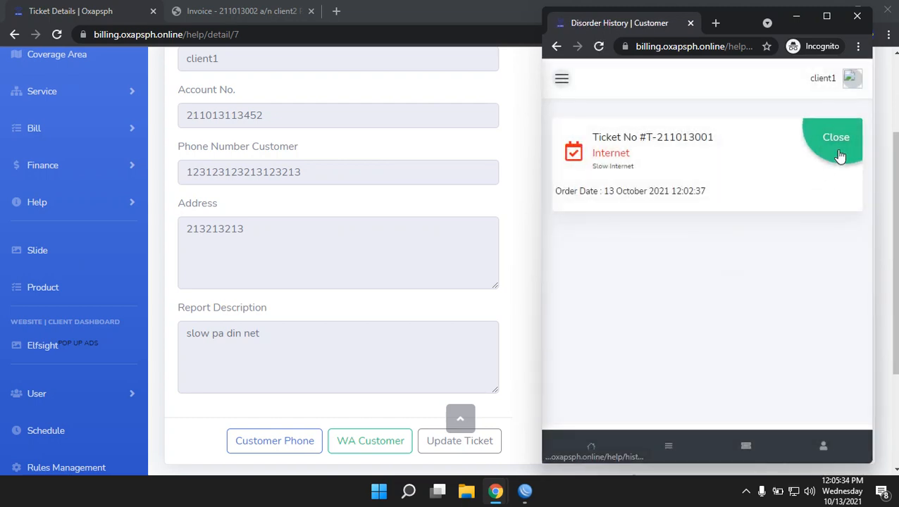
left_click(461, 209)
scroll(317, 230, "up", 3)
Check ticket T-211013001's details from the admin dashboard, then return to the closed-ticket list
left_click(21, 116)
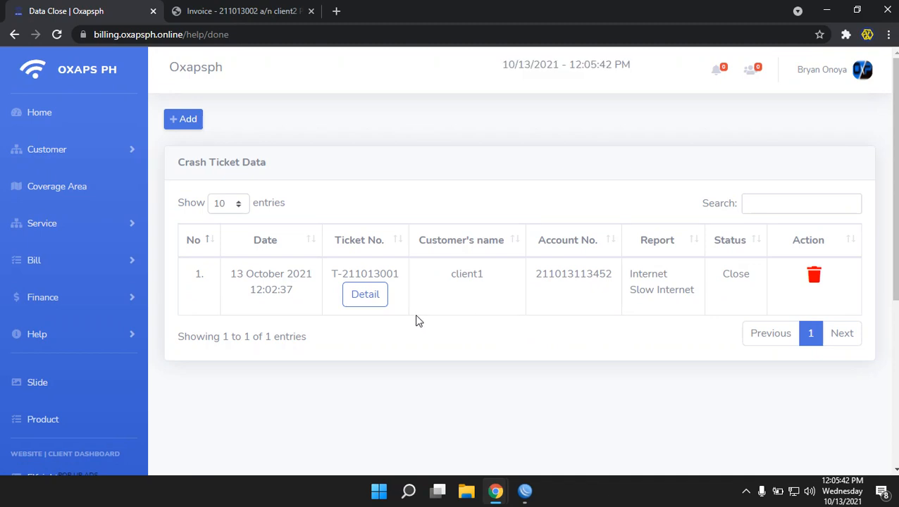
left_click(353, 296)
scroll(610, 369, "down", 3)
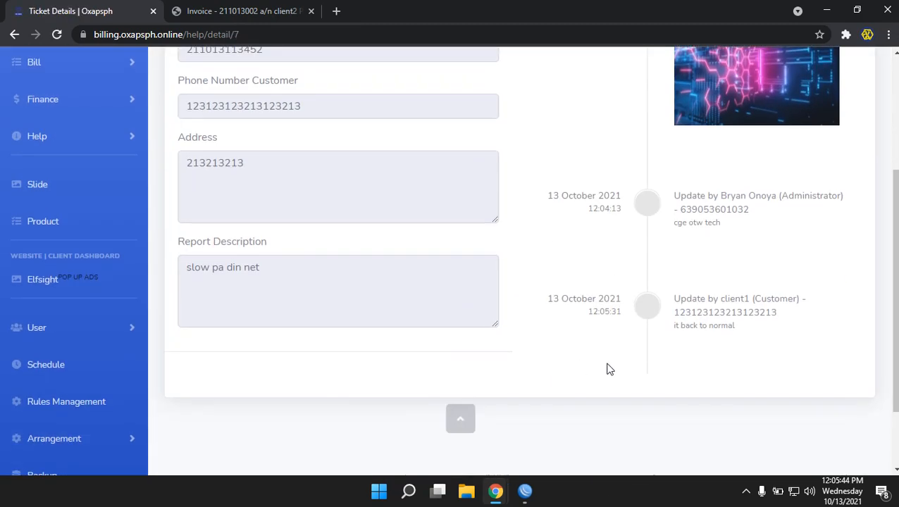
scroll(709, 371, "up", 3)
left_click(14, 35)
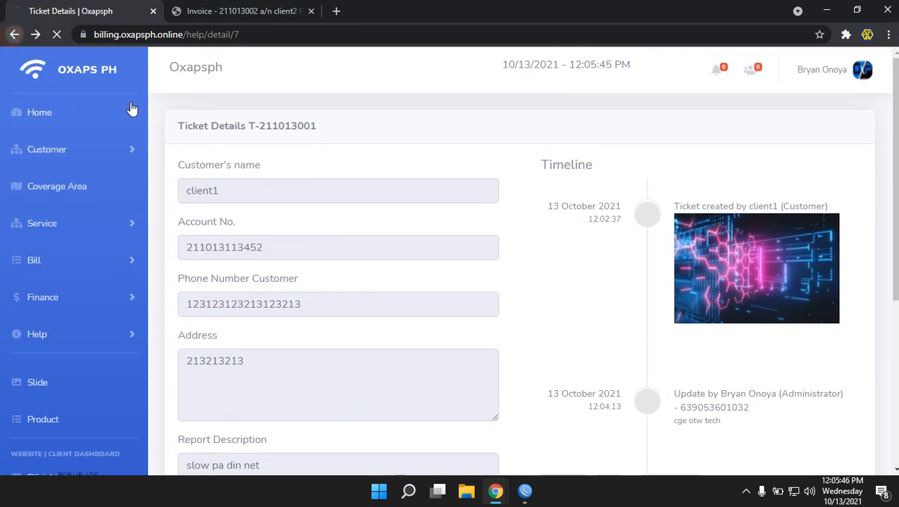
mouse_move(496, 491)
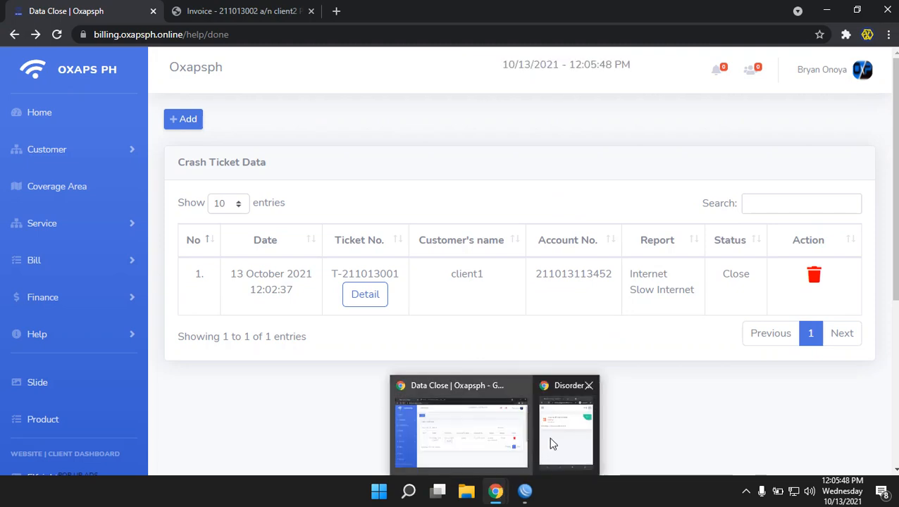
left_click(552, 443)
In the customer portal, view Help's Disorder History showing T-211013001 as Close
left_click(599, 182)
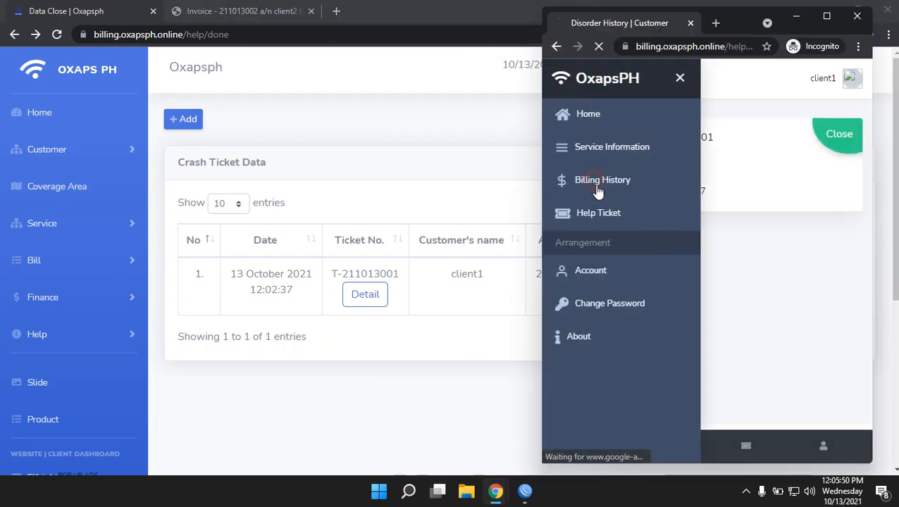
left_click(561, 79)
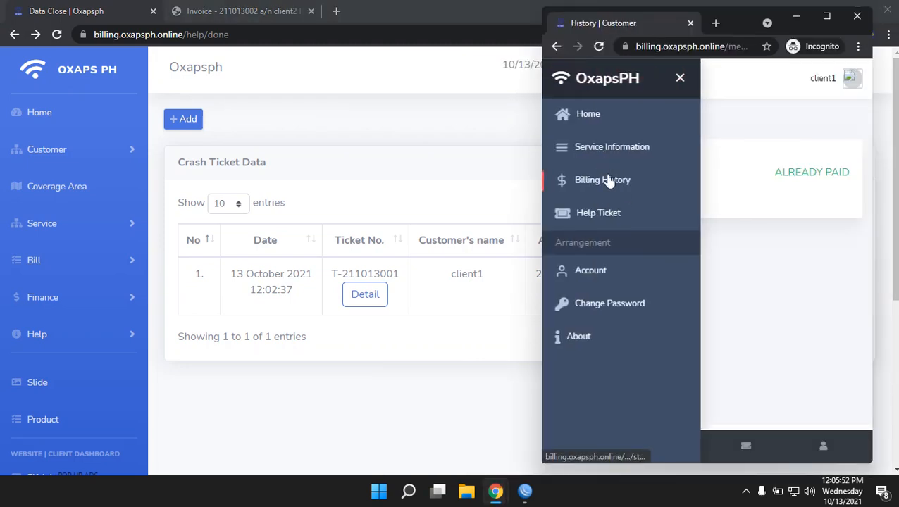
left_click(589, 213)
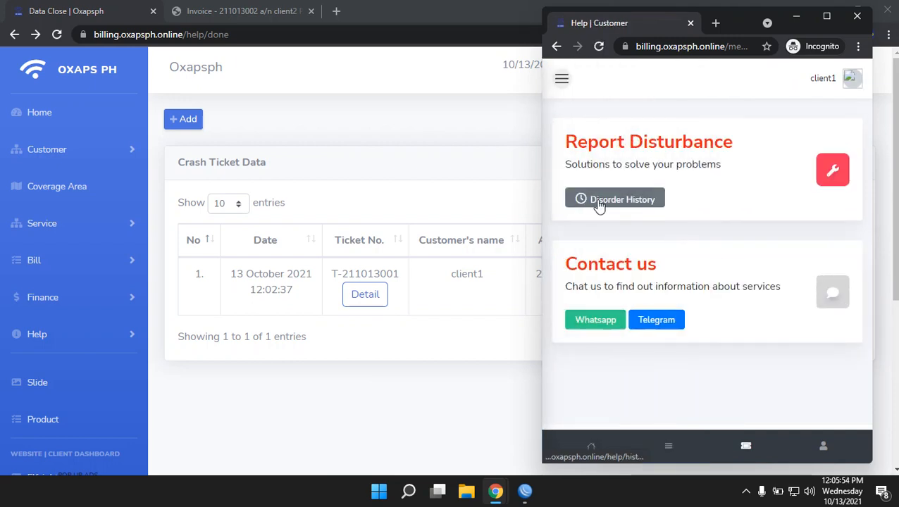
left_click(615, 201)
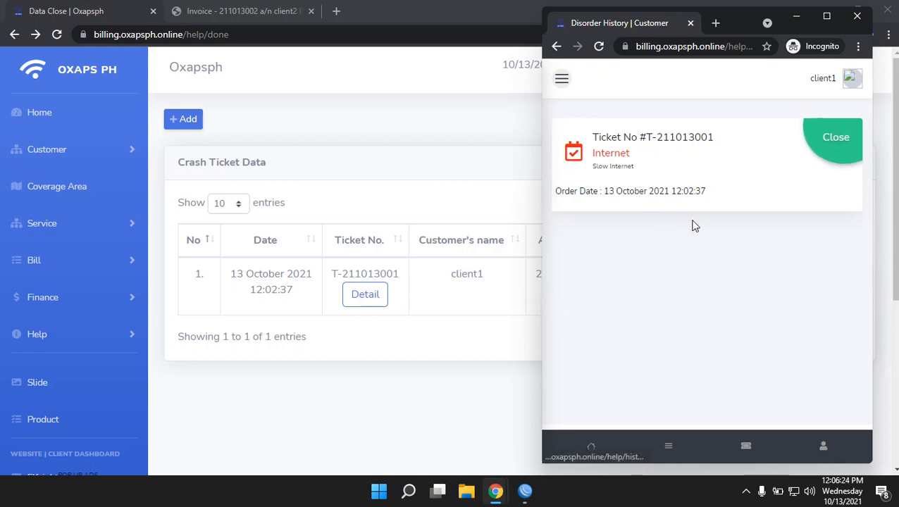
left_click(416, 172)
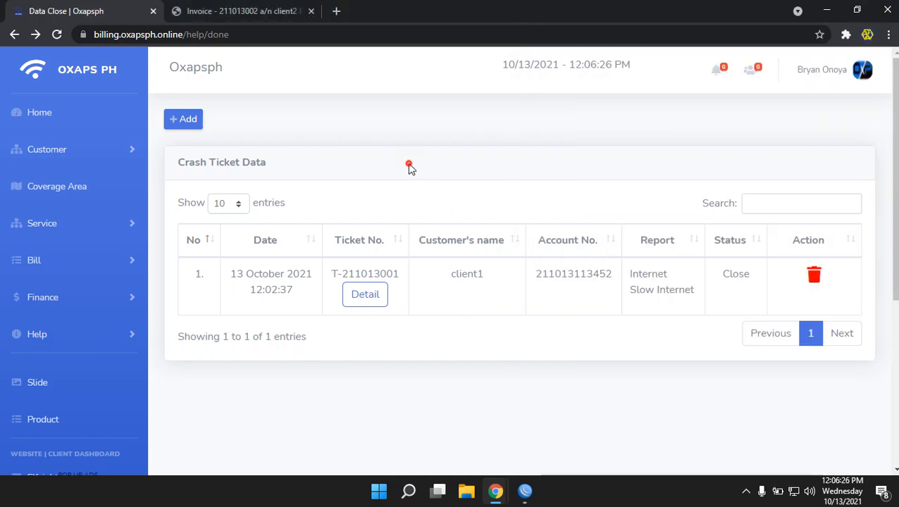
Open User > Operator and copy the operator account's email address
scroll(99, 313, "down", 4)
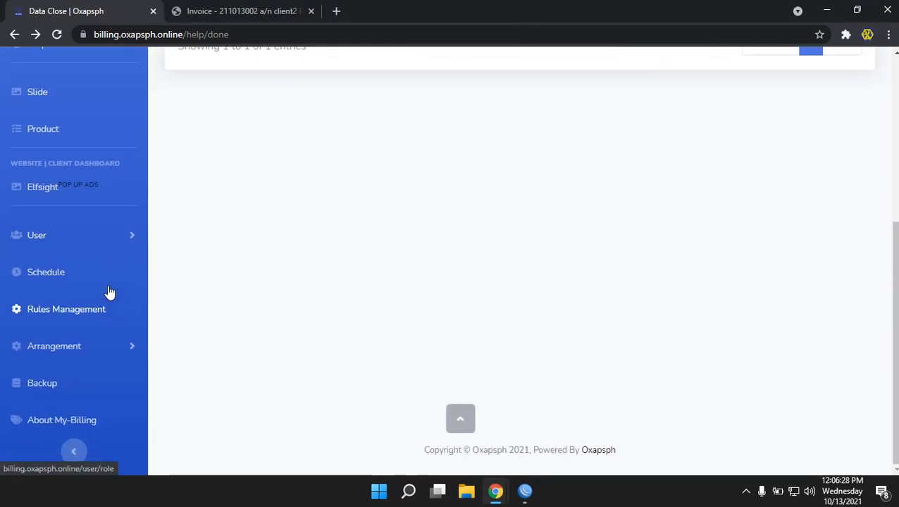
left_click(97, 346)
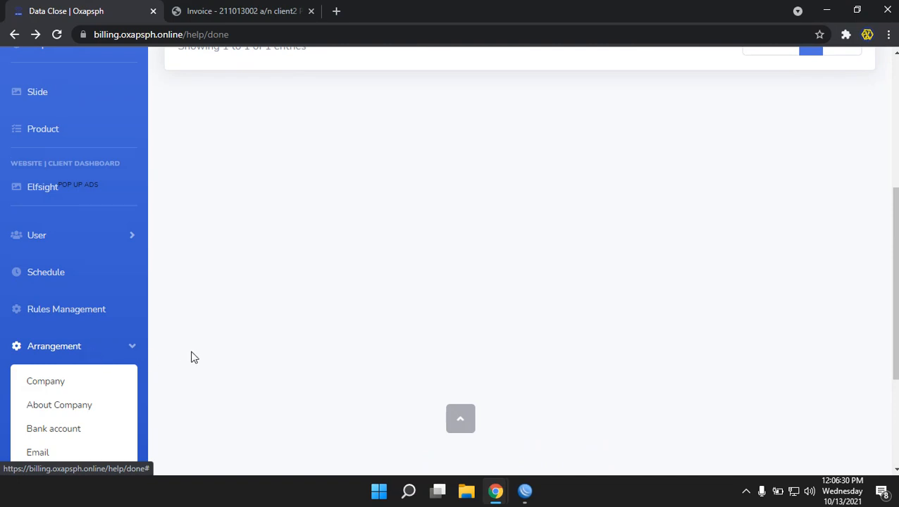
scroll(190, 358, "down", 2)
left_click(96, 220)
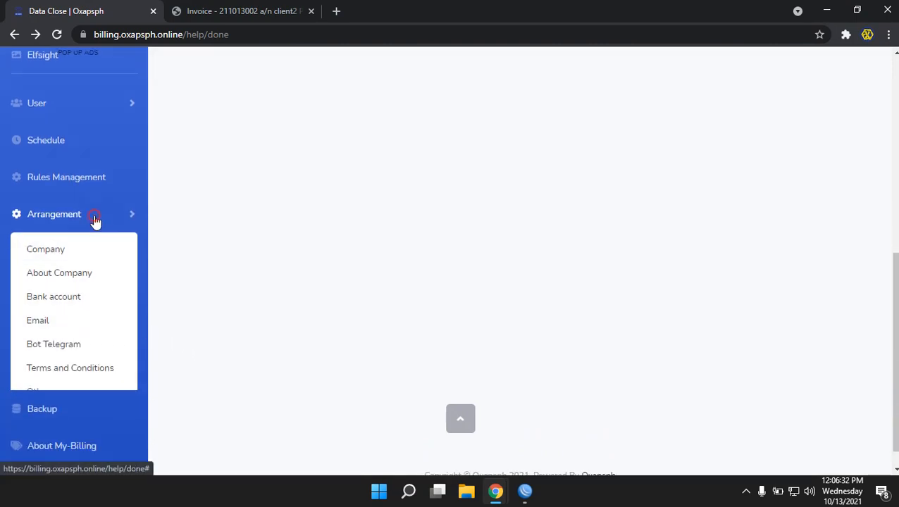
left_click(79, 239)
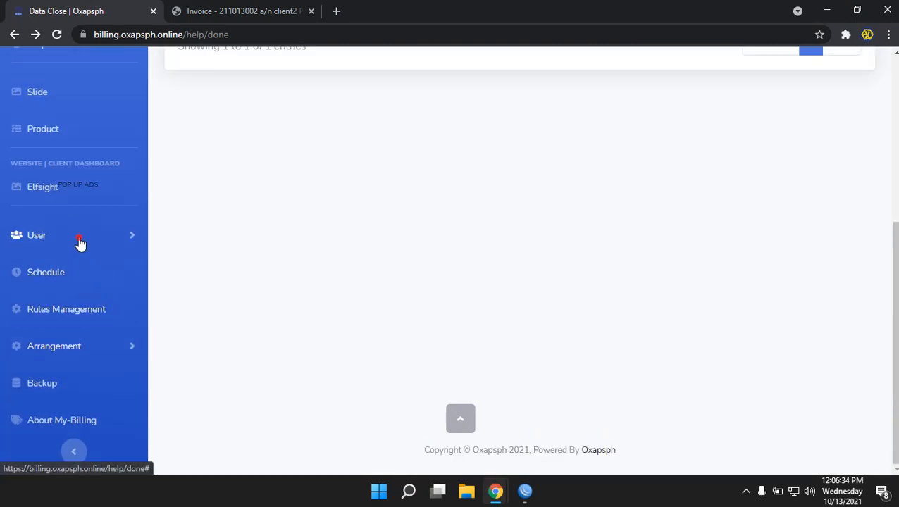
left_click(51, 320)
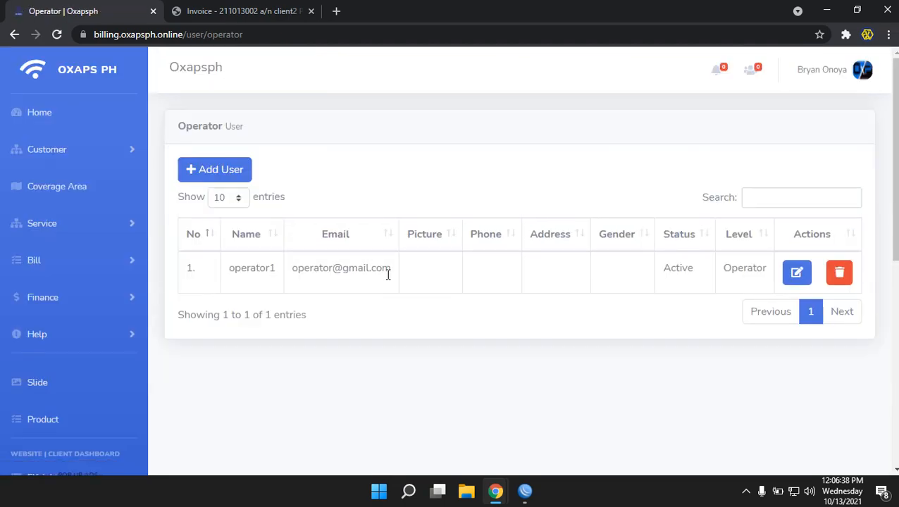
mouse_move(390, 270)
left_mouse_down()
mouse_move(299, 264)
mouse_move(395, 273)
left_mouse_up()
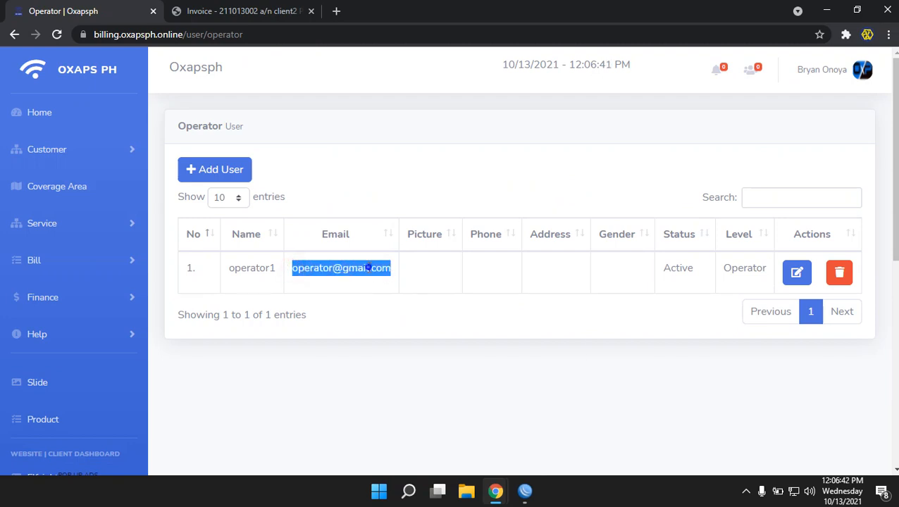
right_click(368, 268)
left_click(386, 276)
mouse_move(496, 497)
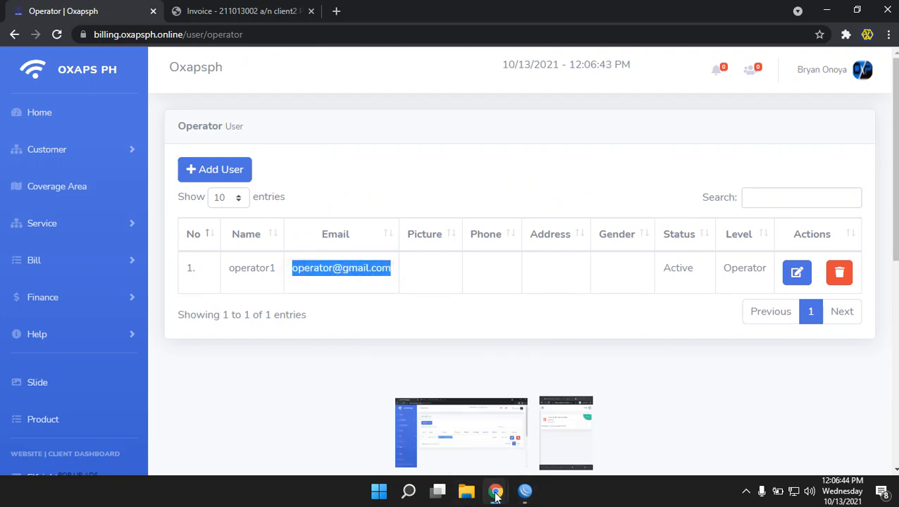
left_click(566, 423)
Log the customer out of the incognito portal
left_click(852, 78)
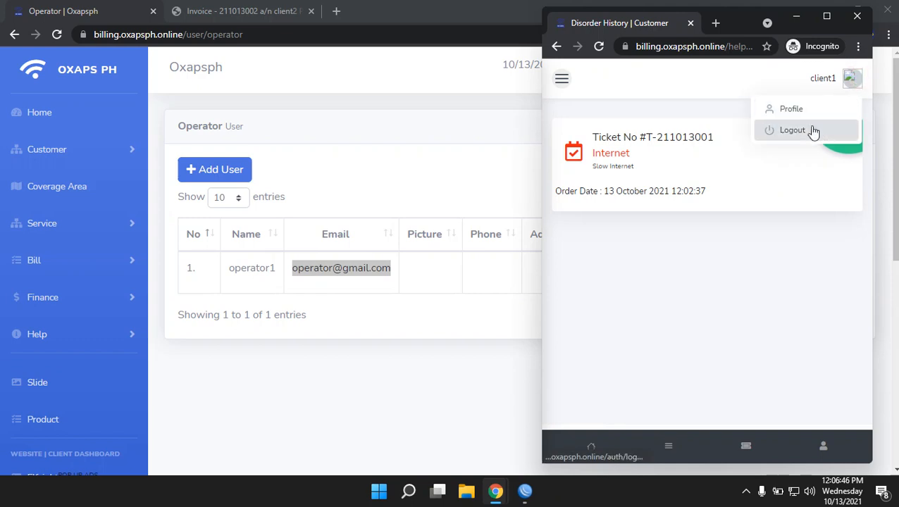
left_click(792, 130)
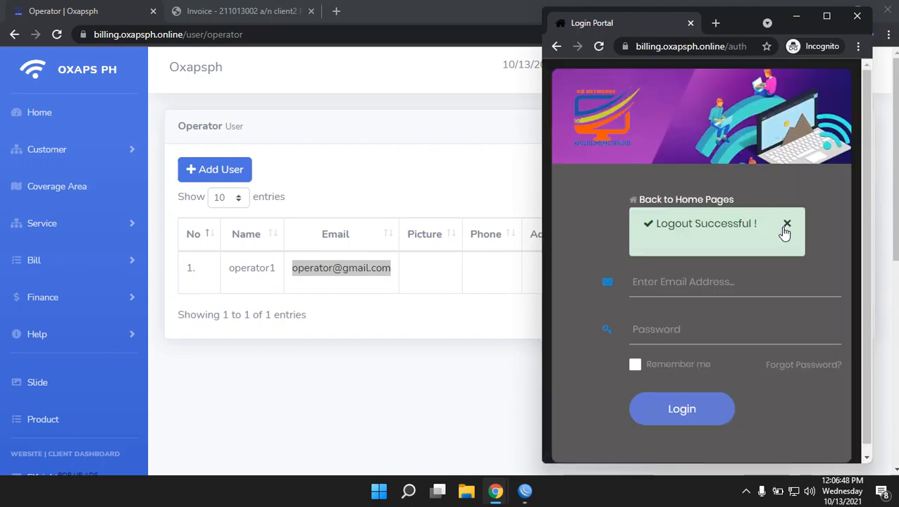
left_click(785, 230)
Sign in there as the operator using the copied email and password
right_click(653, 255)
left_click(693, 354)
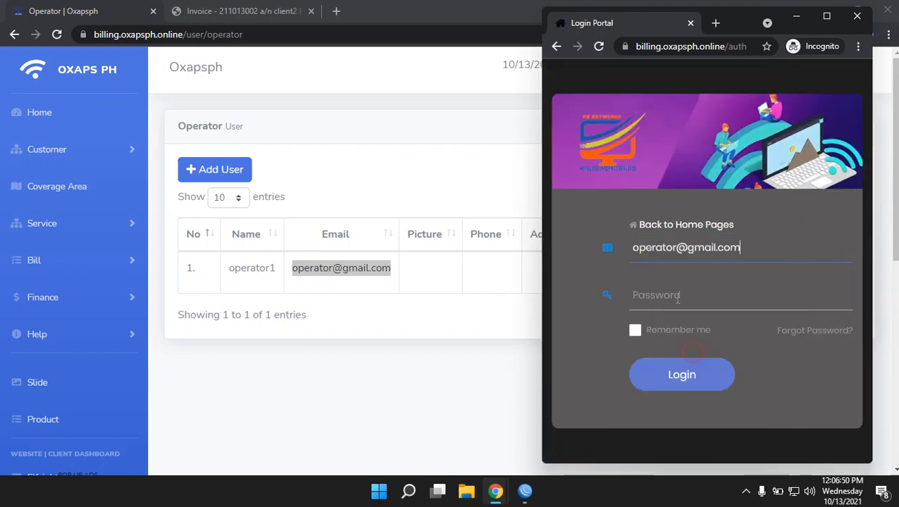
left_click(675, 287)
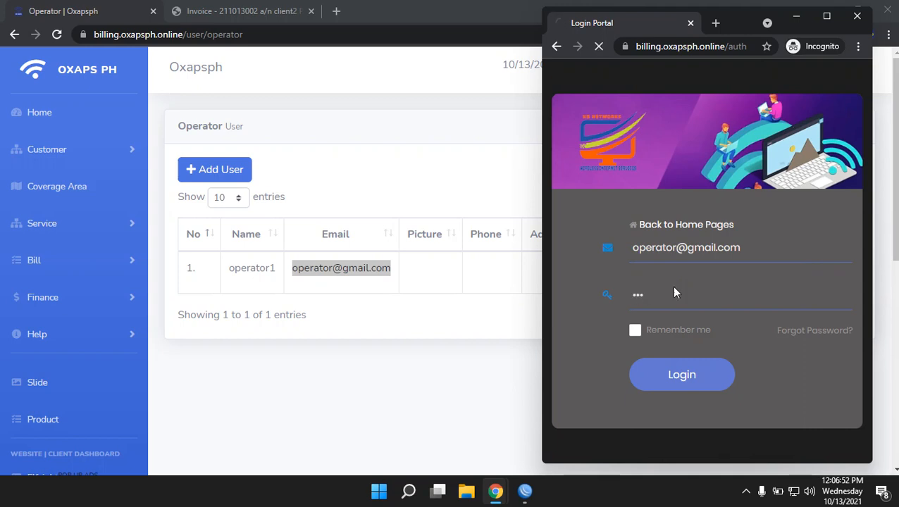
key("Return")
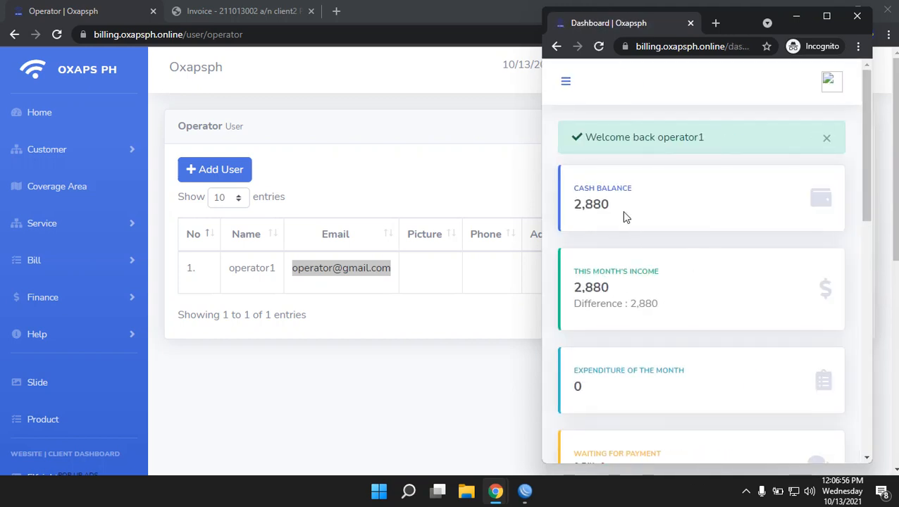
left_click(826, 138)
left_click(564, 86)
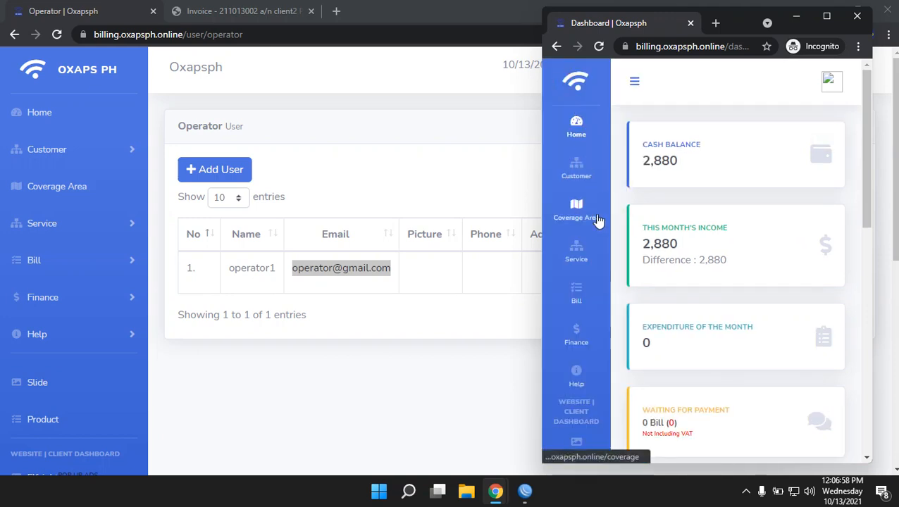
scroll(595, 222, "down", 4)
scroll(586, 242, "up", 3)
scroll(585, 242, "up", 1)
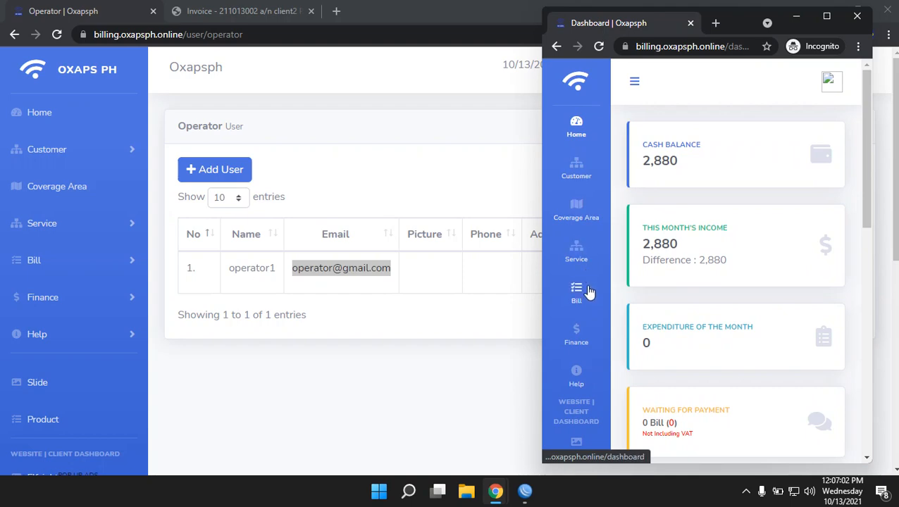
left_click(261, 357)
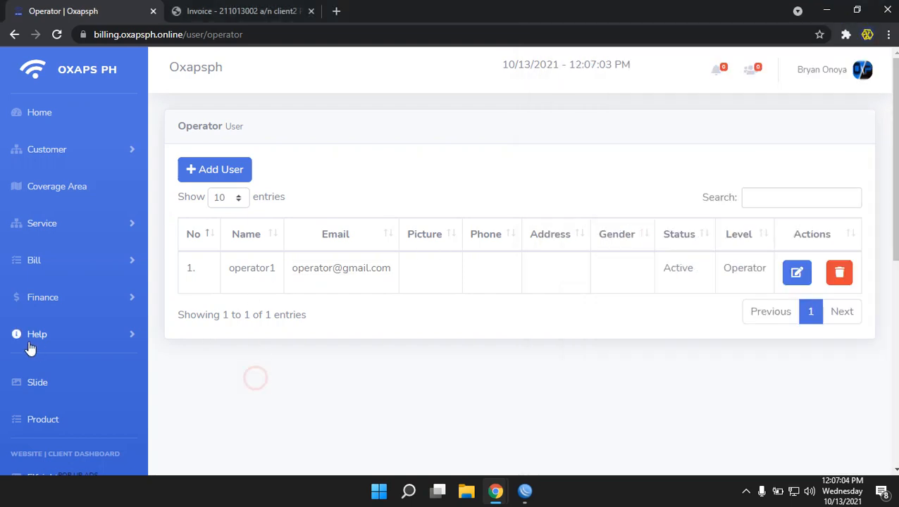
In Rules Management, remove operator access to Cash Balance, Item Service and Coverage, and save
scroll(64, 334, "down", 5)
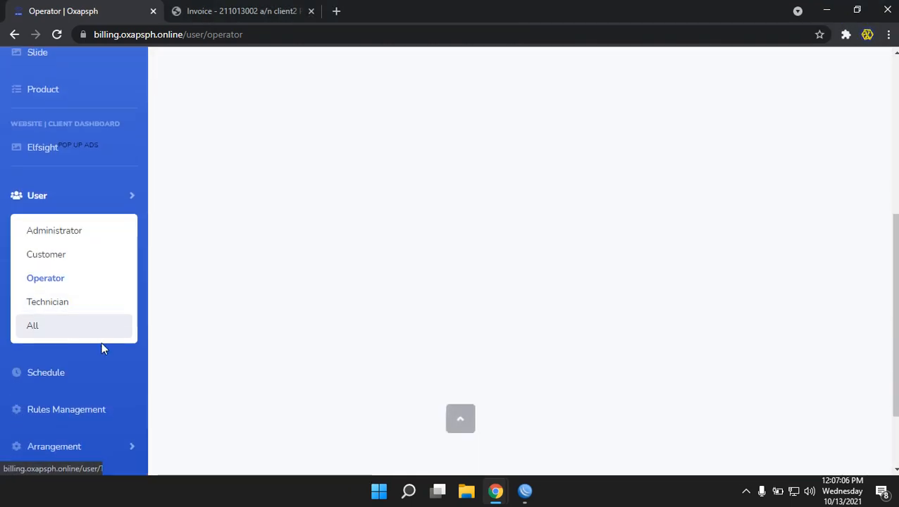
left_click(73, 411)
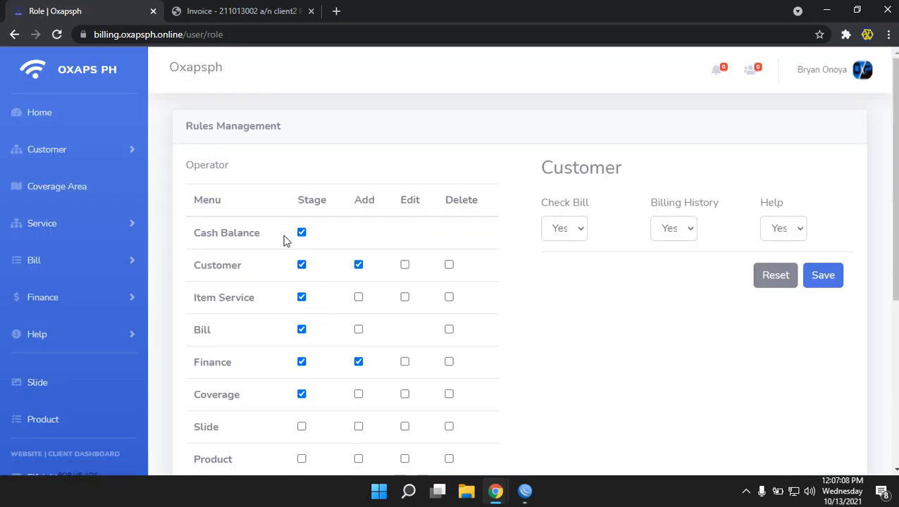
left_click(302, 233)
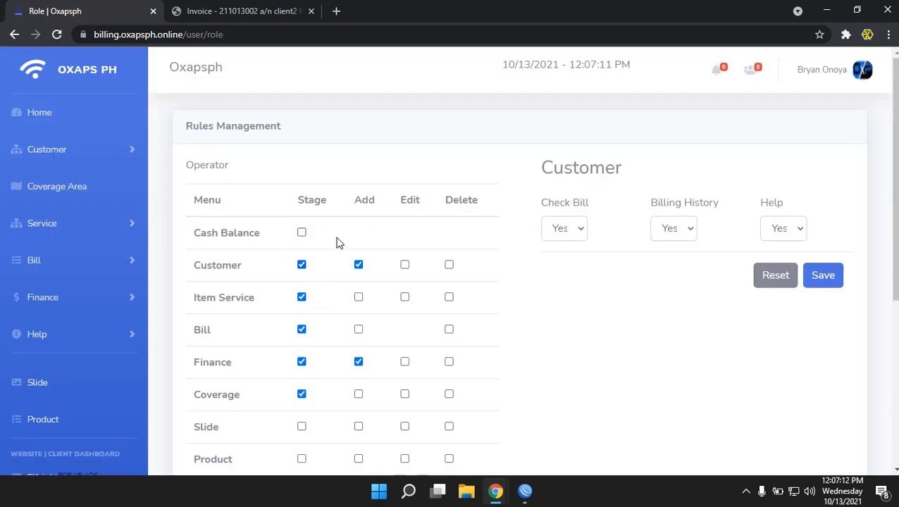
scroll(337, 244, "down", 1)
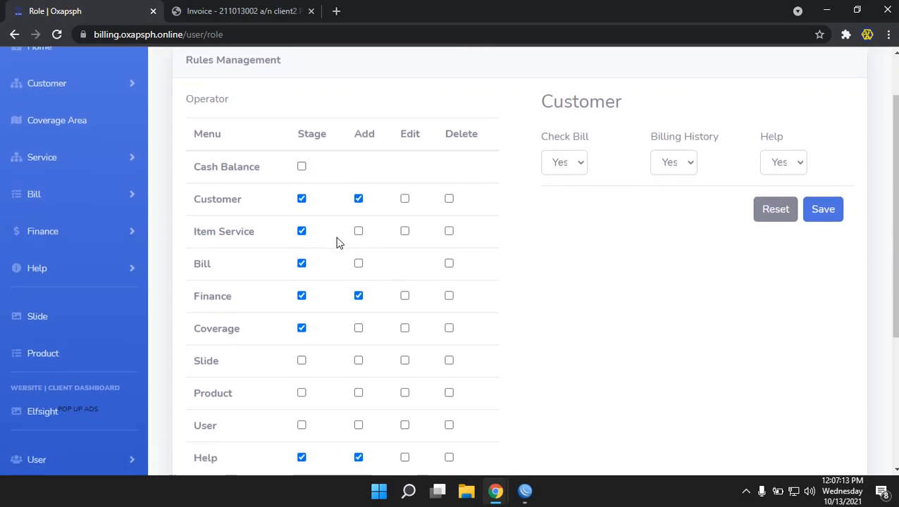
left_click(301, 232)
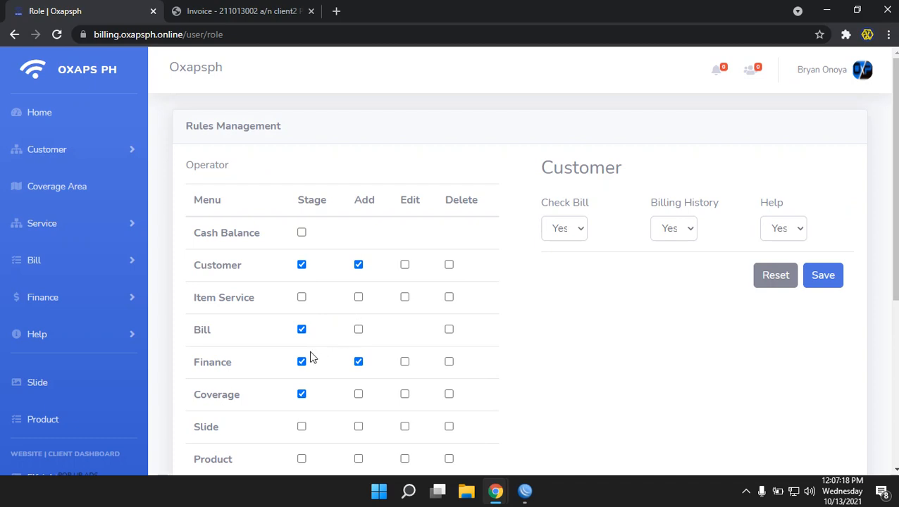
scroll(312, 357, "down", 2)
left_click(301, 262)
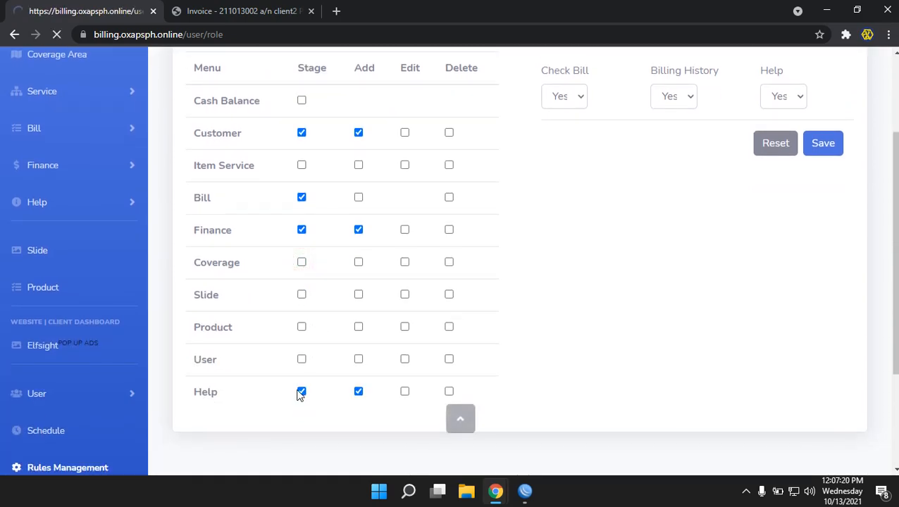
scroll(309, 400, "down", 4)
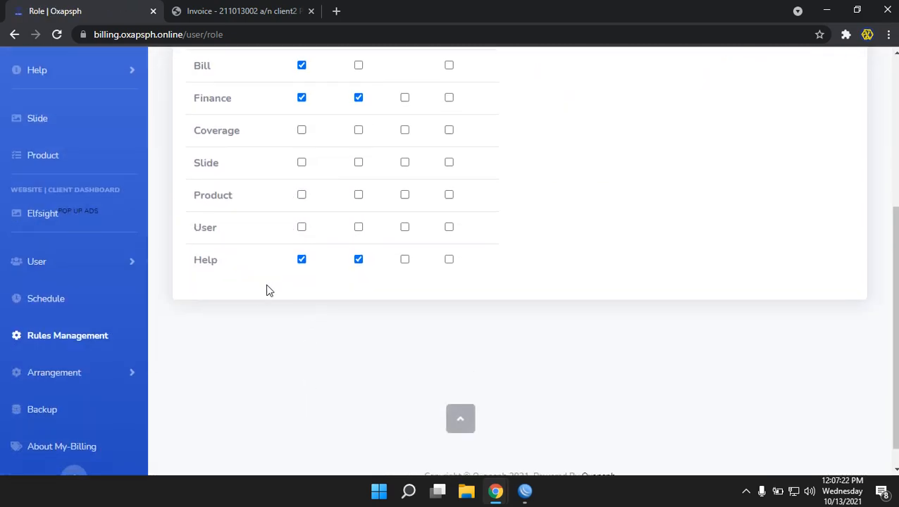
scroll(274, 279, "up", 2)
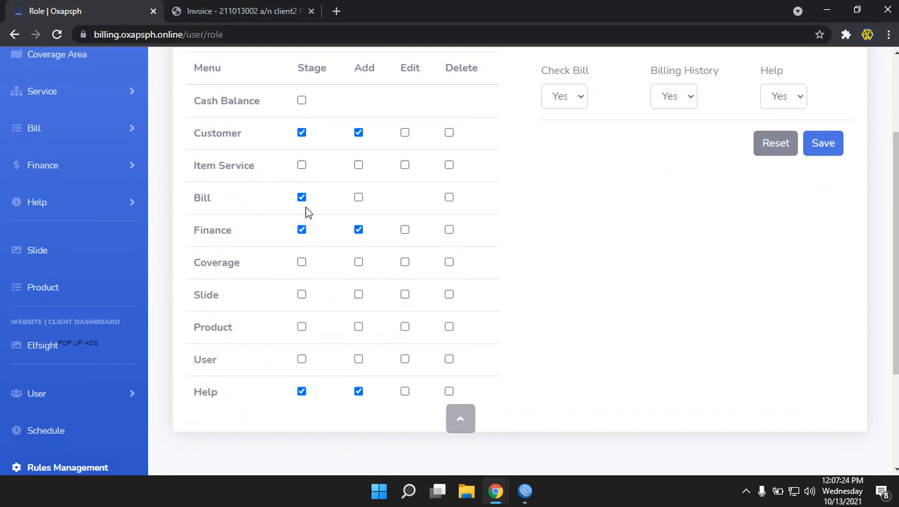
scroll(522, 325, "up", 1)
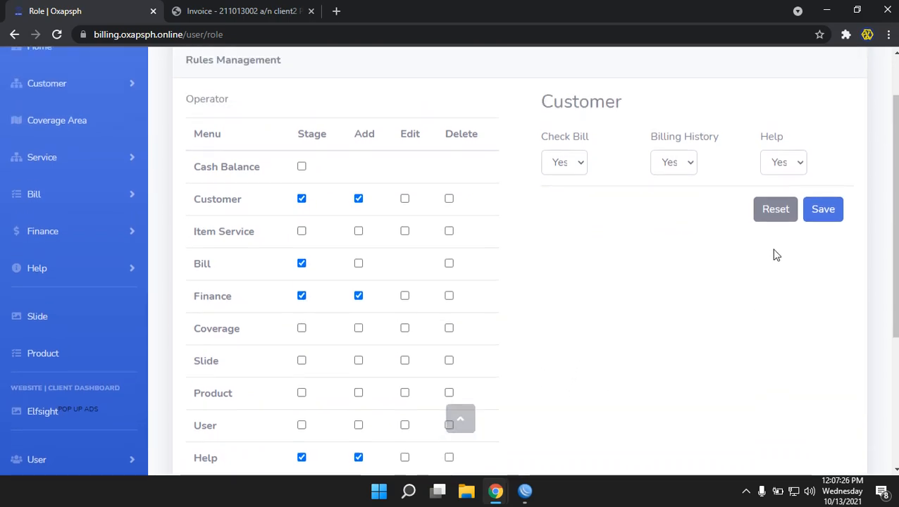
left_click(820, 212)
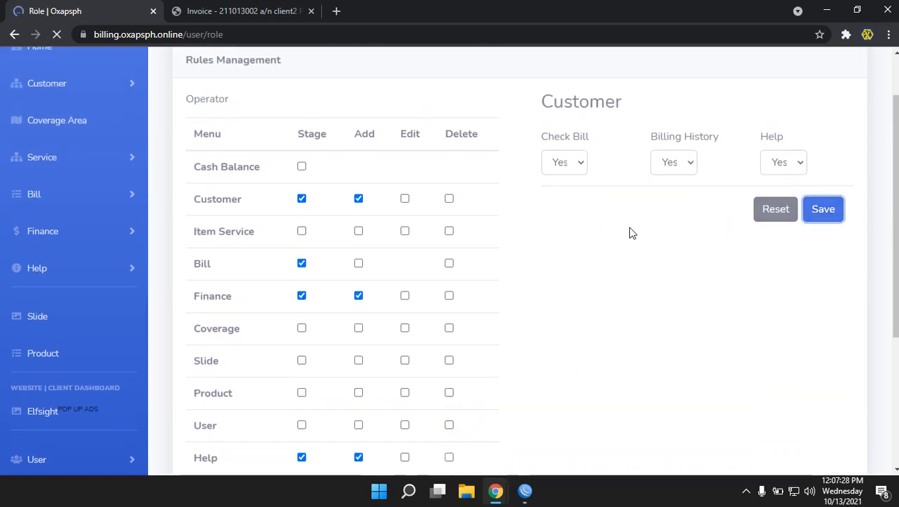
Reload the operator dashboard to see its menus, then revoke Customer access and save
mouse_move(504, 496)
left_click(548, 457)
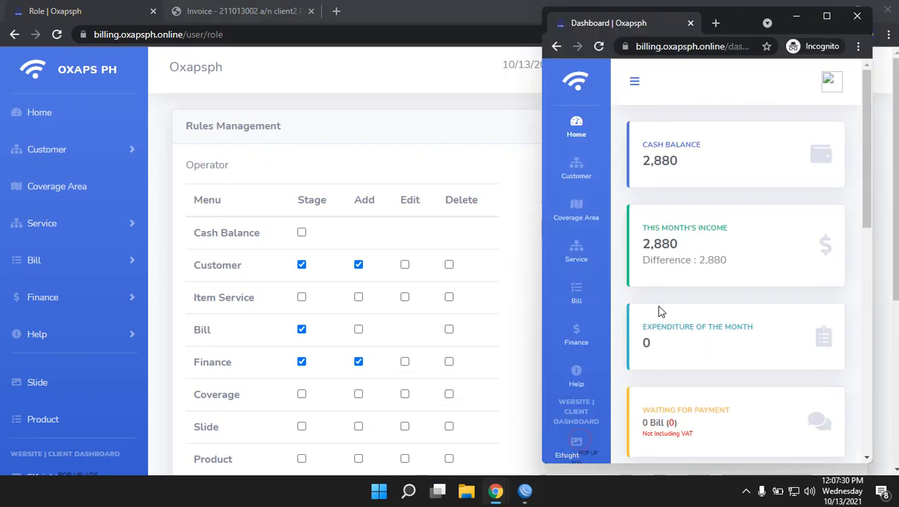
left_click(598, 47)
left_click(564, 82)
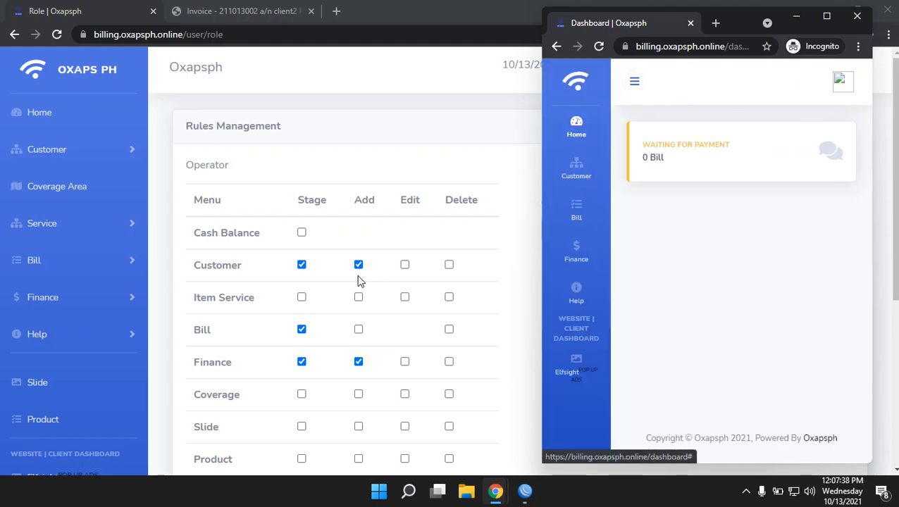
left_click(301, 265)
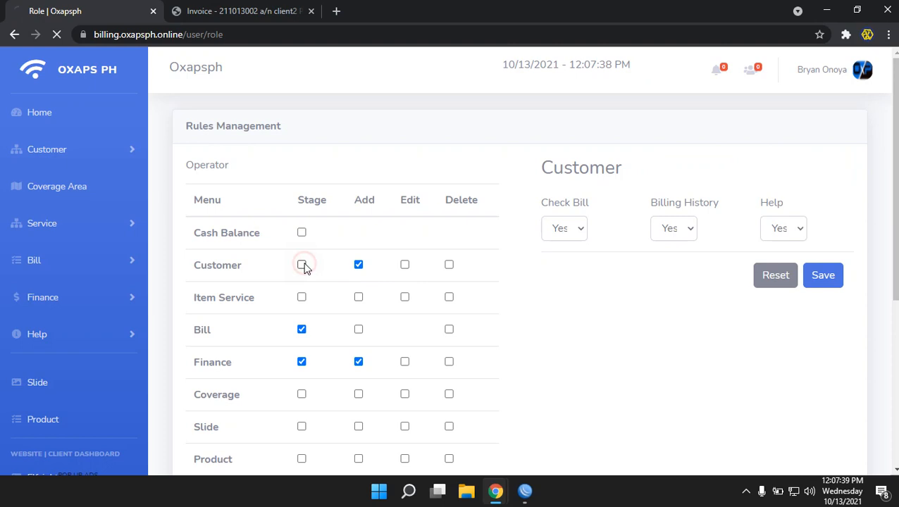
left_click(832, 278)
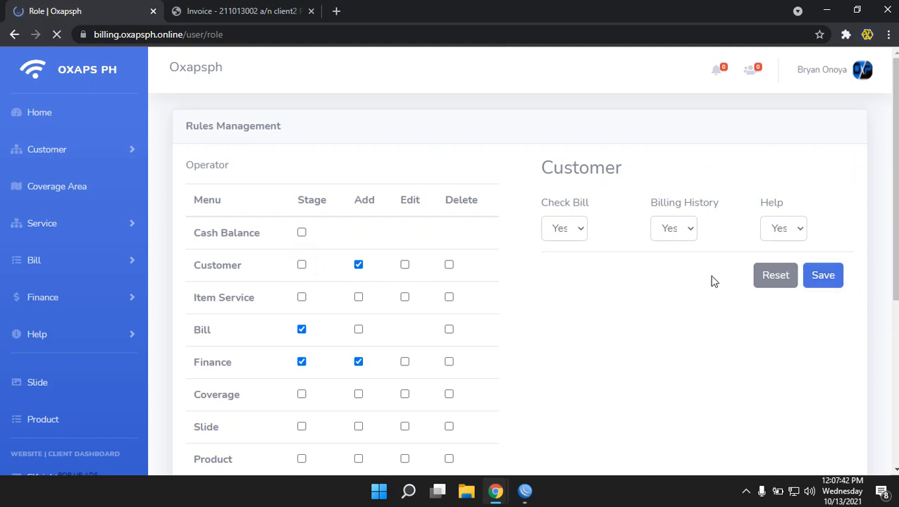
Recheck the operator dashboard, then untick Customer and Finance permissions and save, leaving Bill
mouse_move(496, 491)
left_click(567, 433)
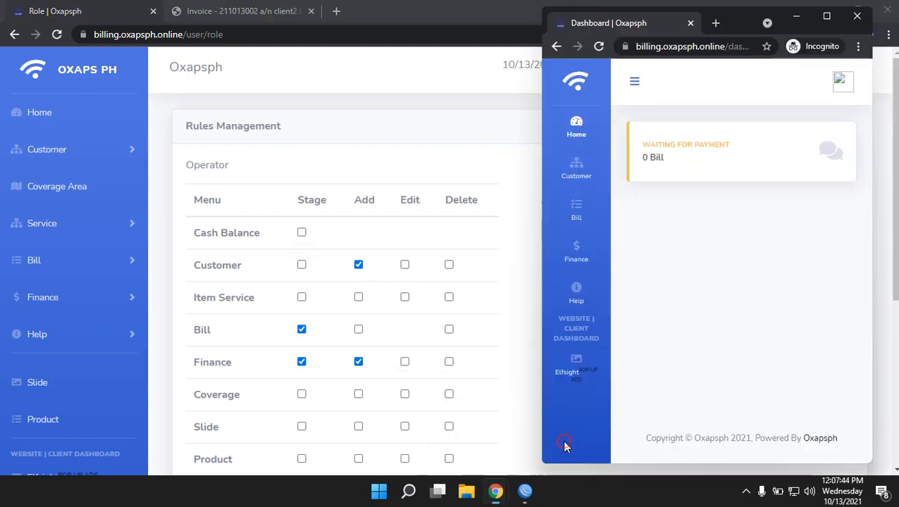
left_click(598, 48)
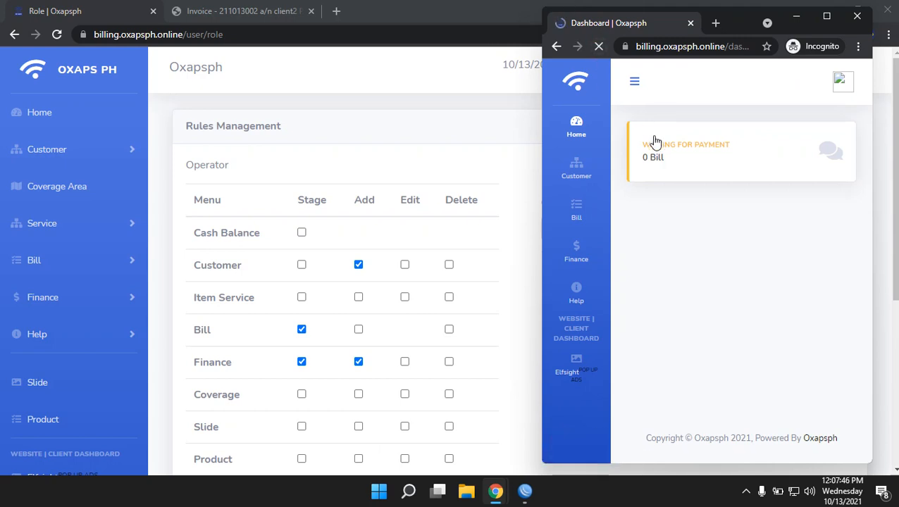
left_click(564, 80)
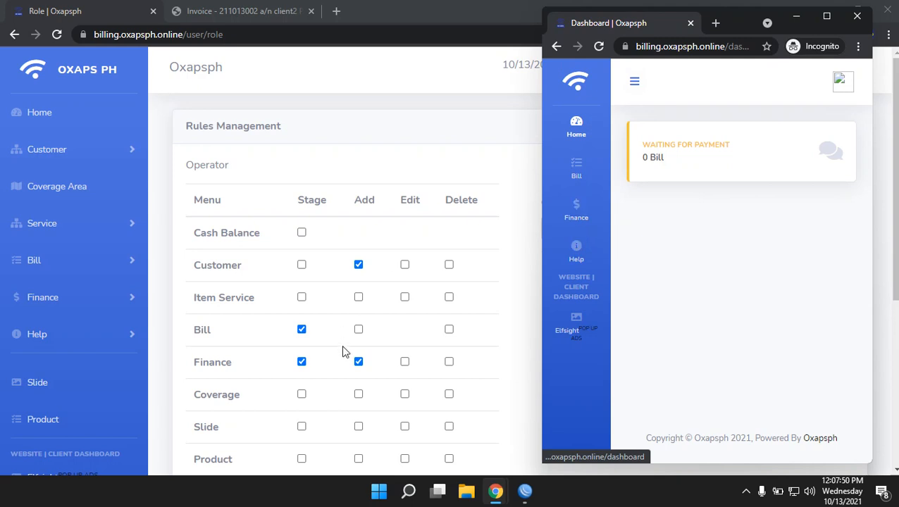
left_click(301, 329)
left_click(301, 361)
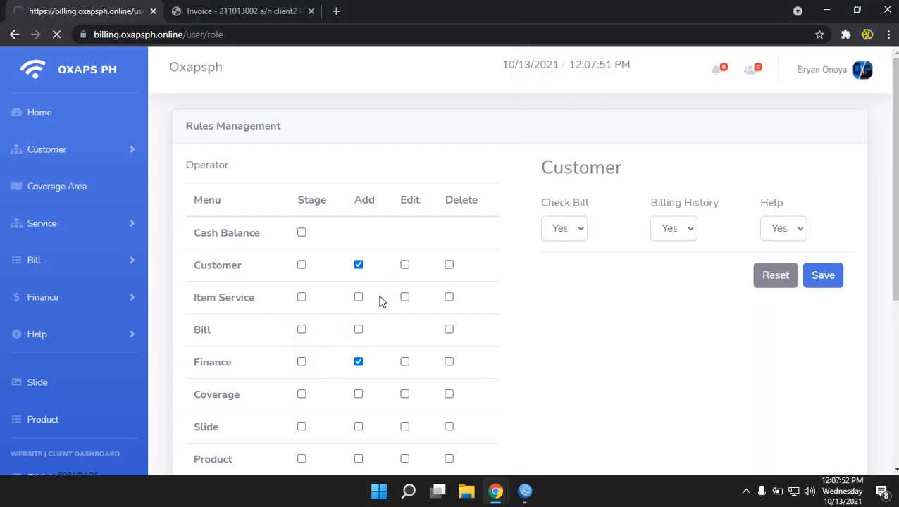
scroll(407, 307, "down", 1)
left_click(358, 199)
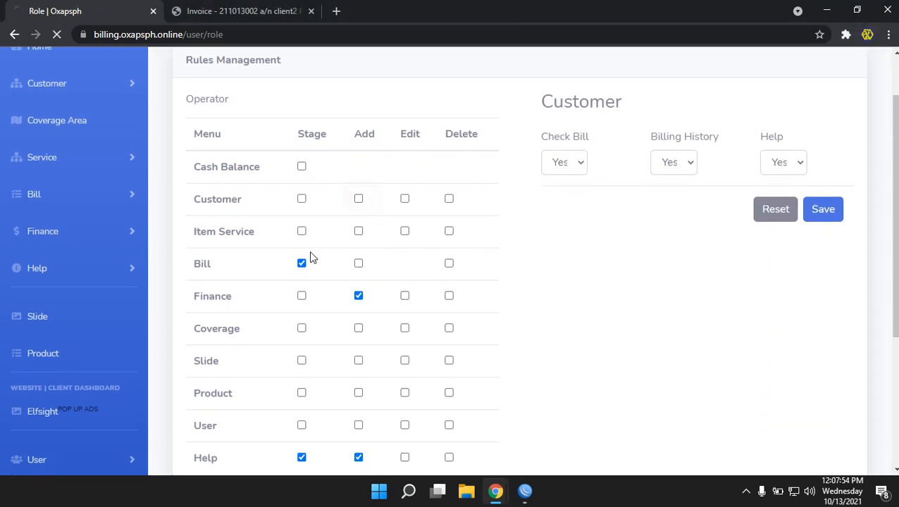
left_click(302, 264)
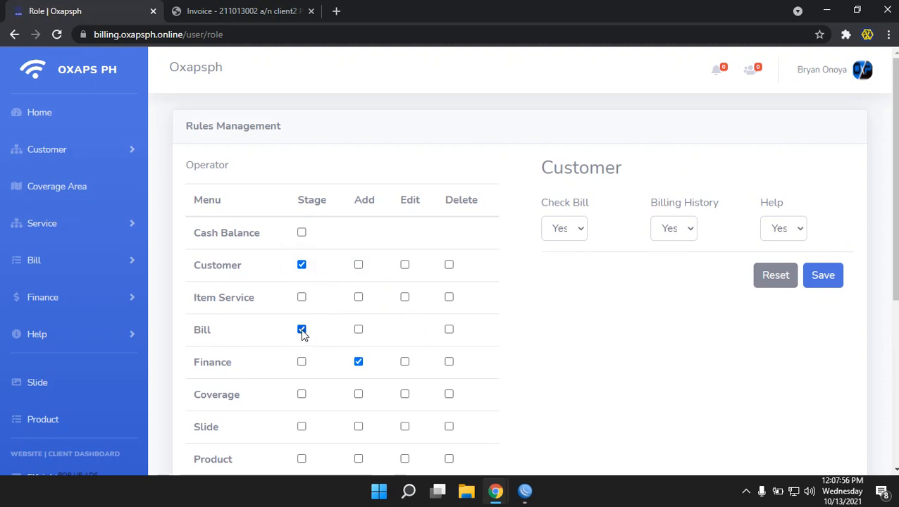
left_click(302, 265)
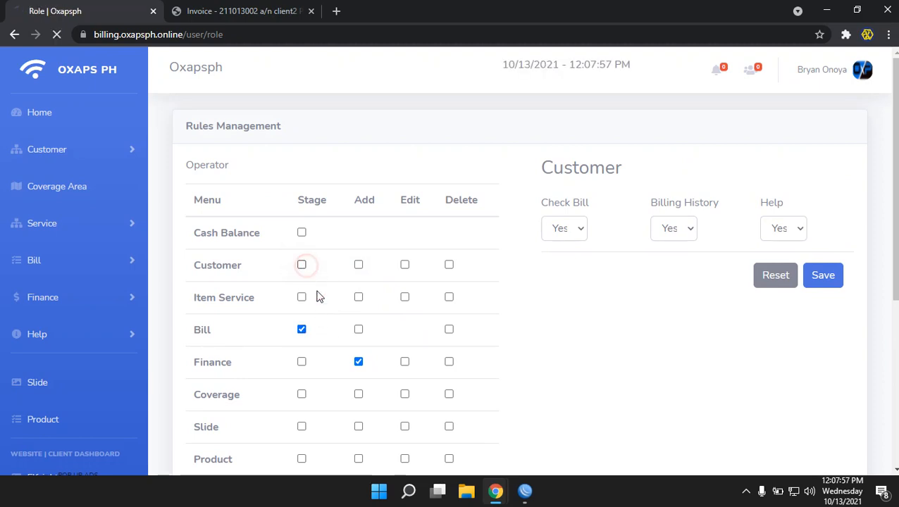
left_click(361, 363)
scroll(393, 349, "down", 3)
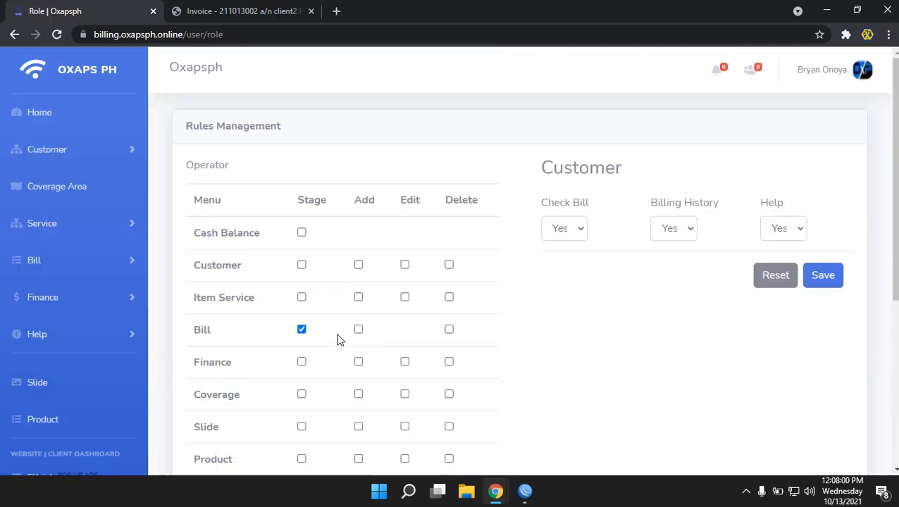
scroll(337, 339, "down", 1)
scroll(336, 344, "down", 2)
left_click(826, 279)
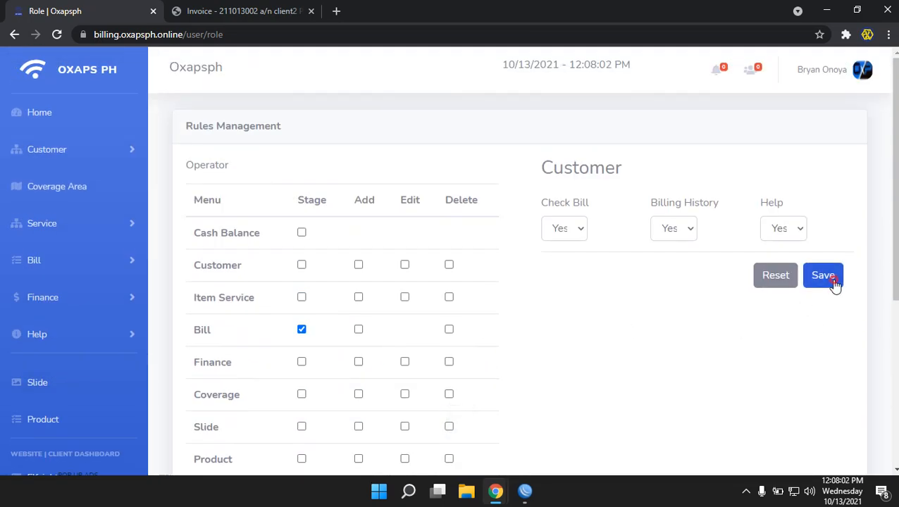
mouse_move(496, 490)
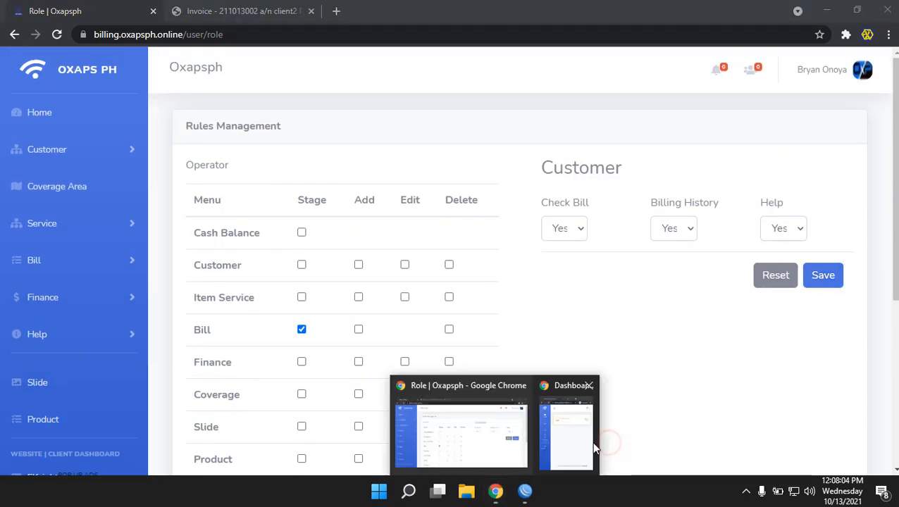
left_click(591, 441)
left_click(599, 46)
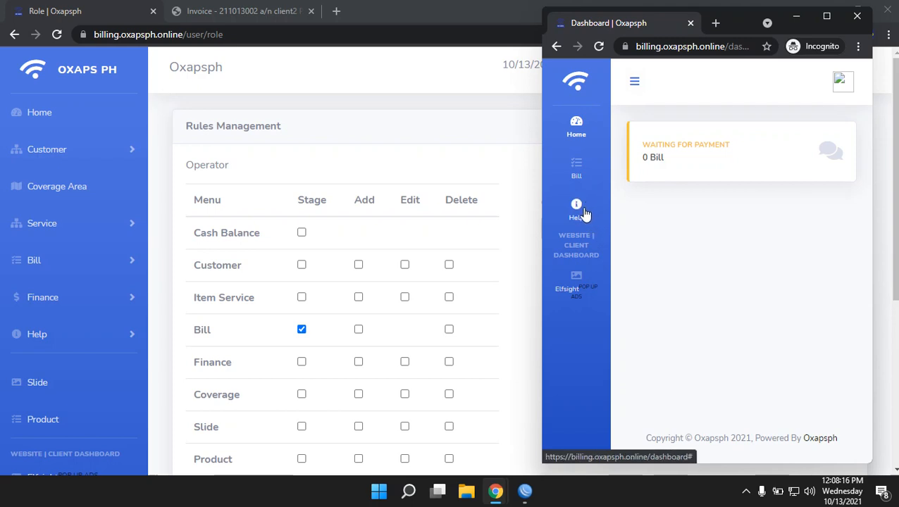
left_click(584, 213)
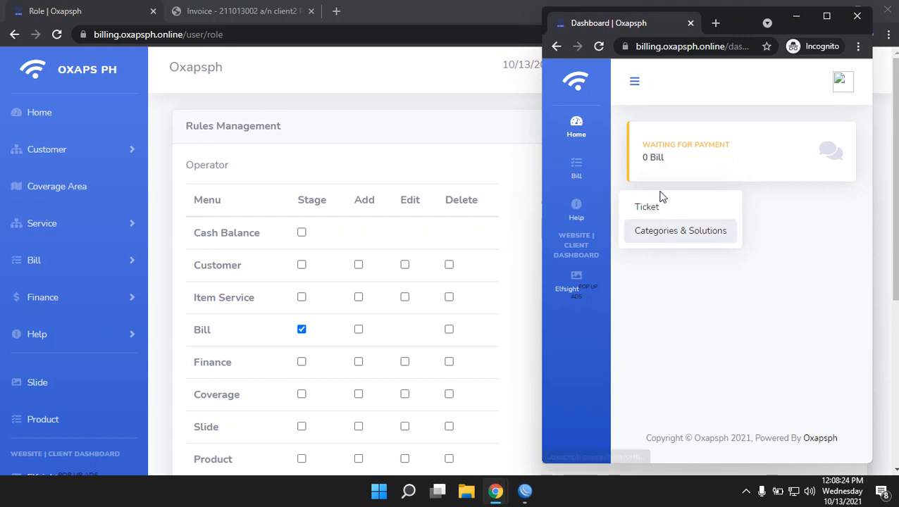
left_click(431, 135)
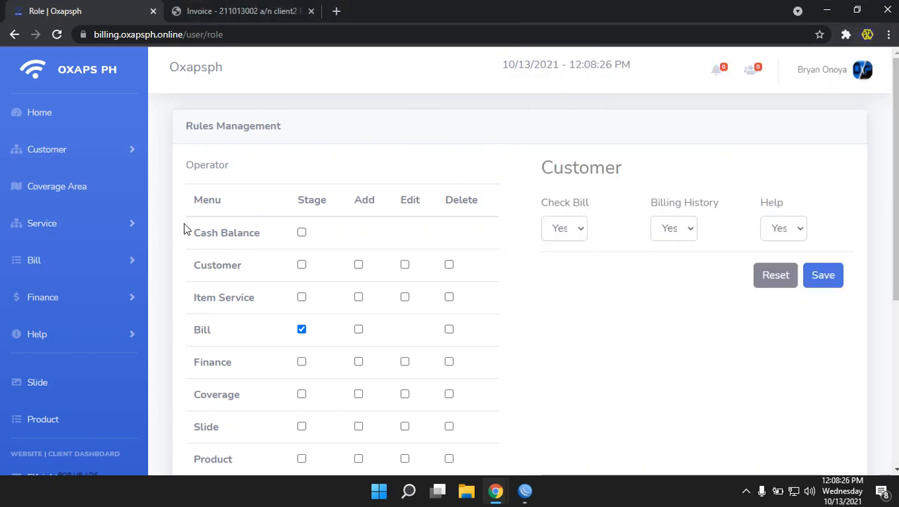
Expand Arrangement in the sidebar and open Terms and Conditions, whose editor shows 'test'
scroll(116, 315, "down", 3)
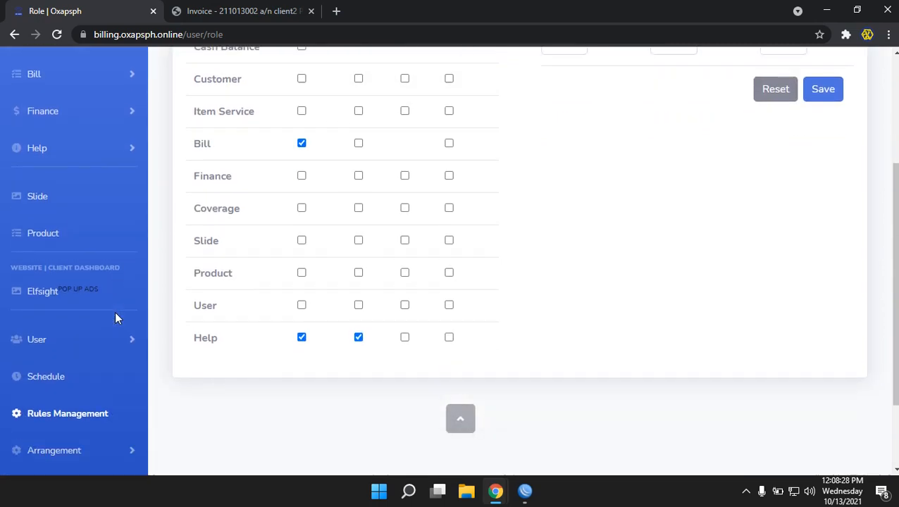
scroll(116, 318, "down", 2)
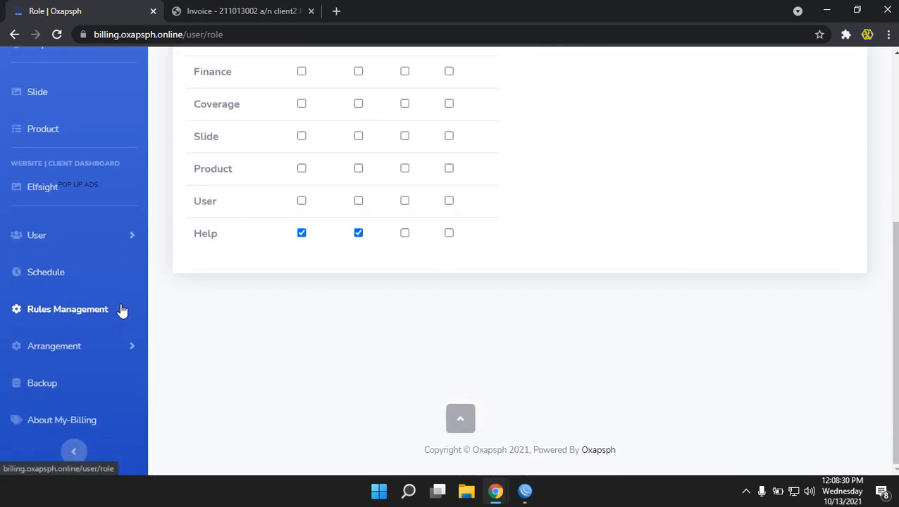
left_click(90, 345)
scroll(90, 346, "down", 3)
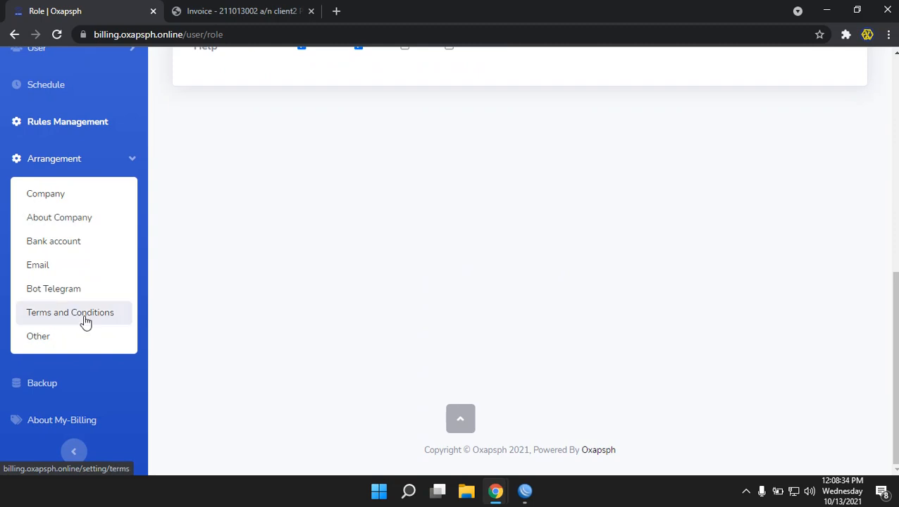
left_click(85, 322)
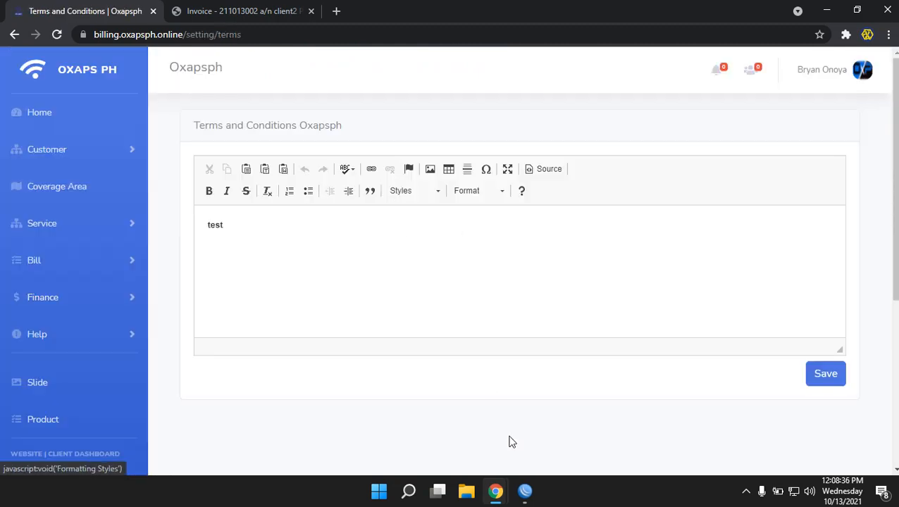
Log the operator out of the incognito window
mouse_move(503, 493)
left_click(539, 444)
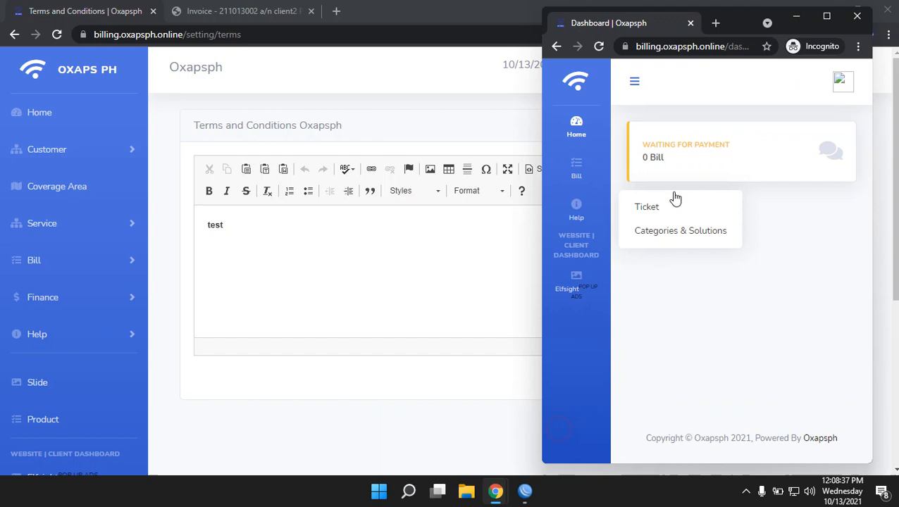
left_click(836, 97)
left_click(741, 160)
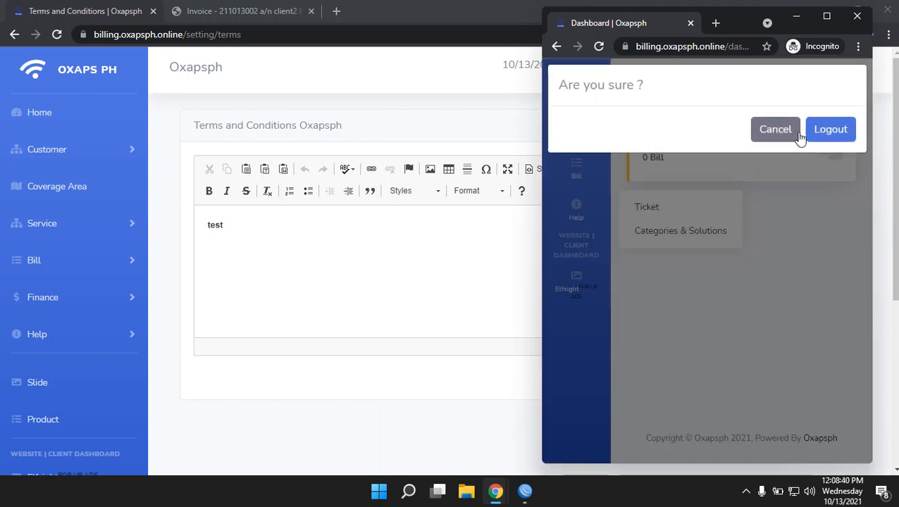
left_click(815, 131)
left_click(790, 226)
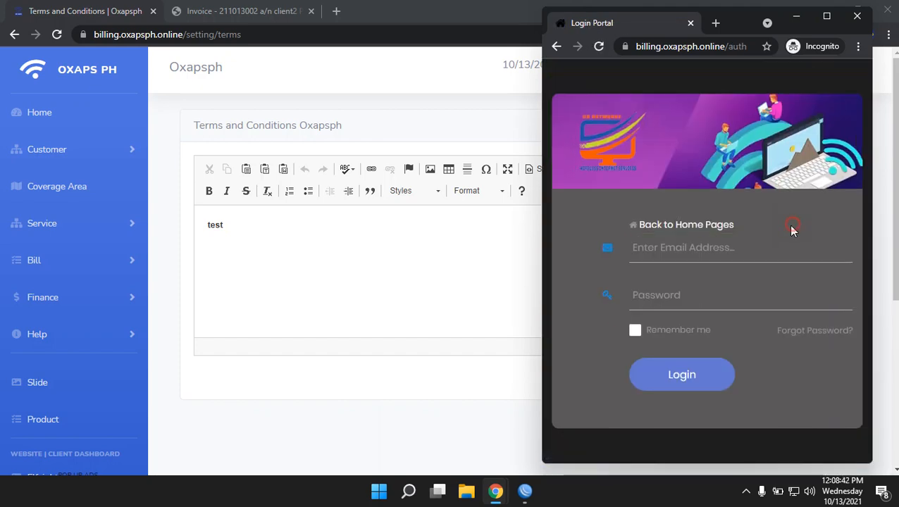
left_click(705, 227)
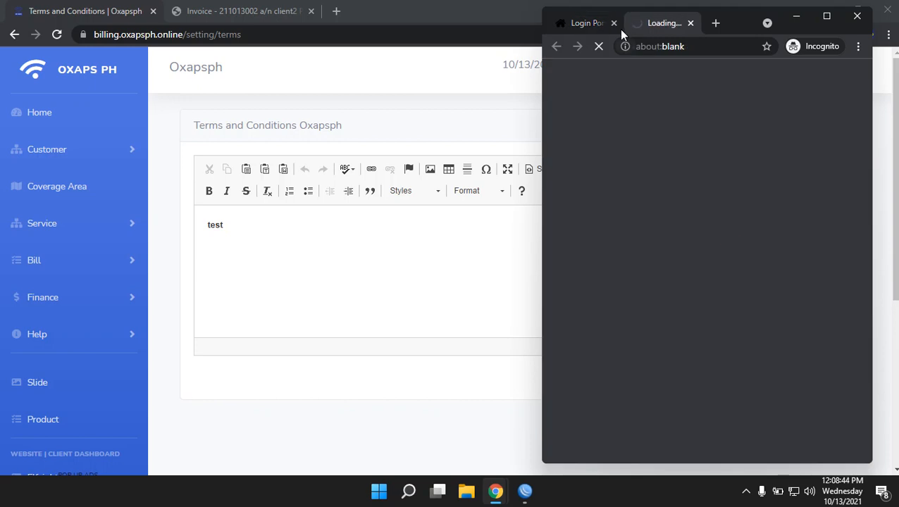
left_click(690, 23)
Load /auth/register, view its Terms and conditions link, then list the admin's Active customers
left_click(680, 47)
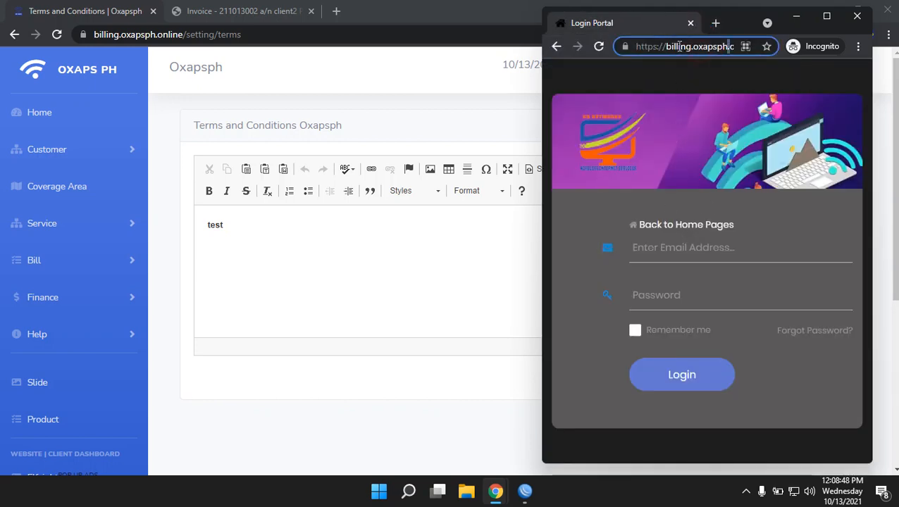
left_click_drag(681, 46, 770, 52)
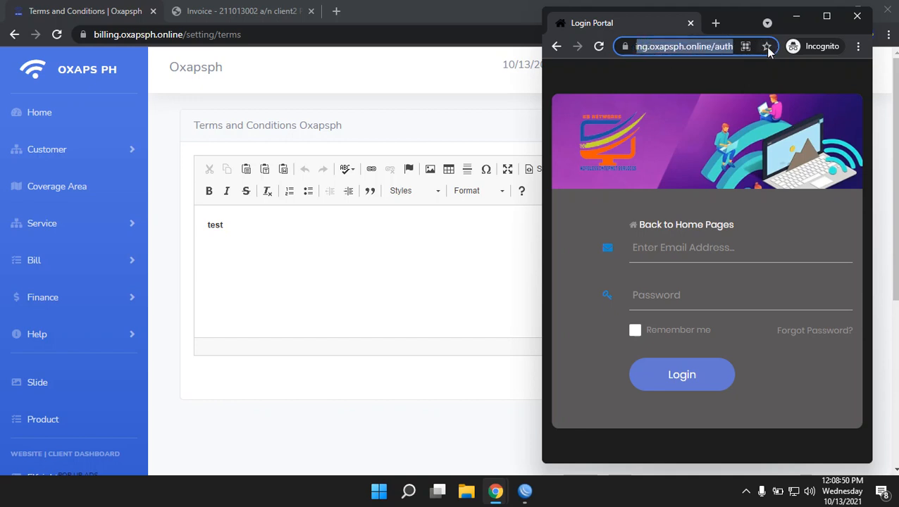
left_click(700, 47)
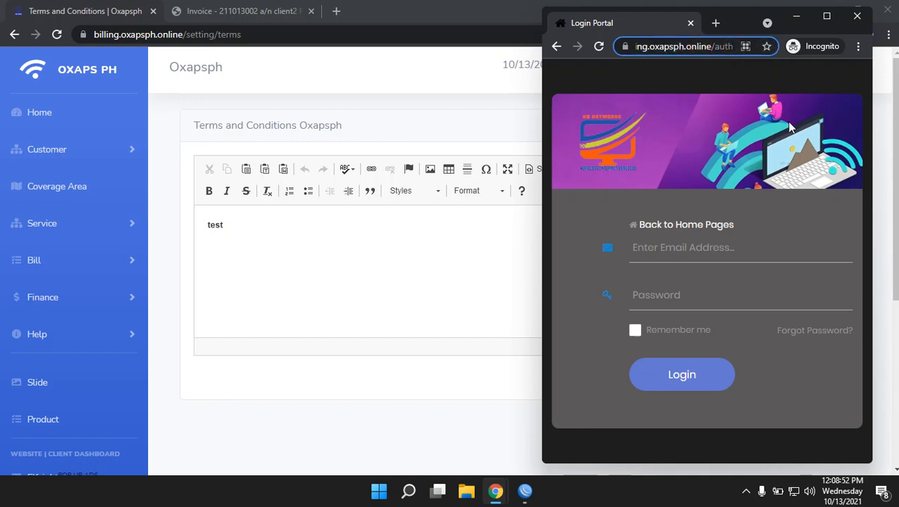
type("/reg")
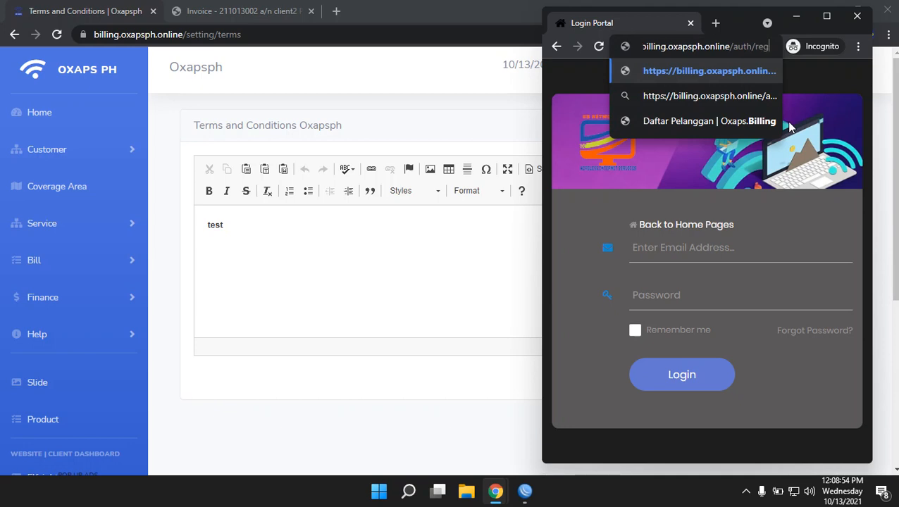
type("ister")
key("Return")
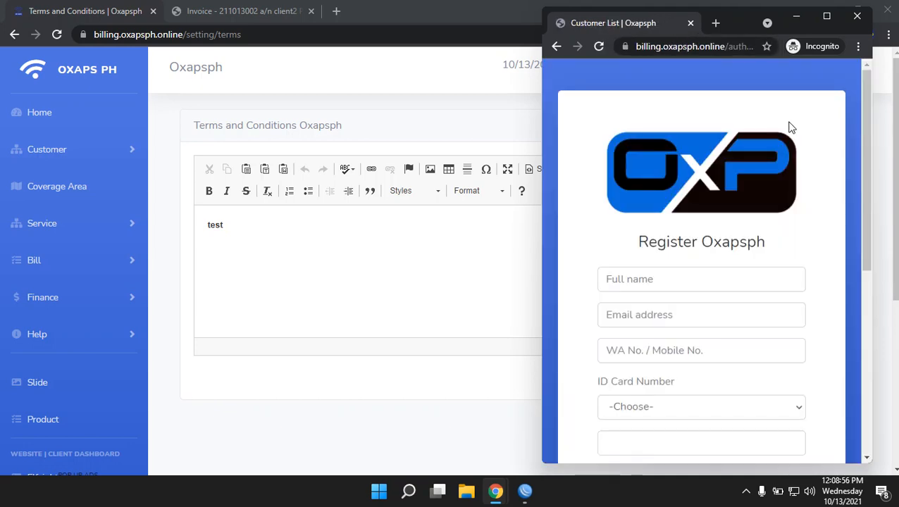
scroll(743, 324, "down", 5)
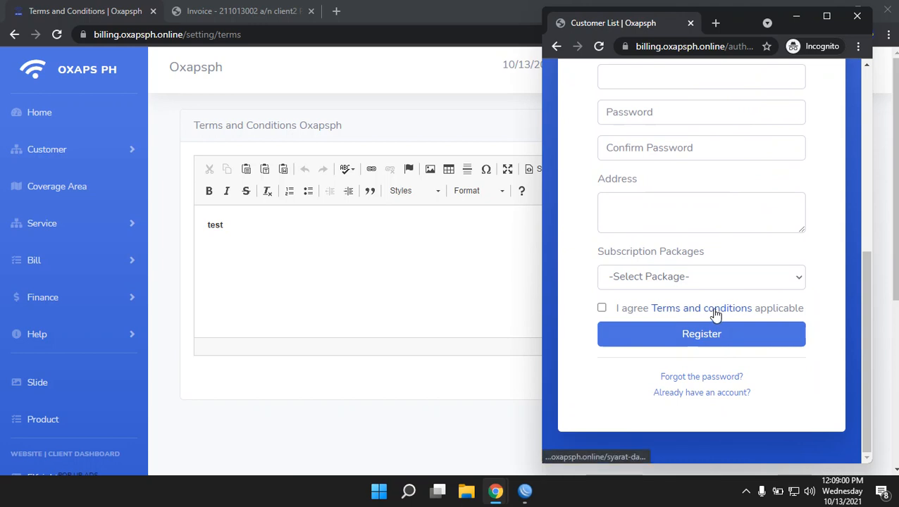
left_click(715, 315)
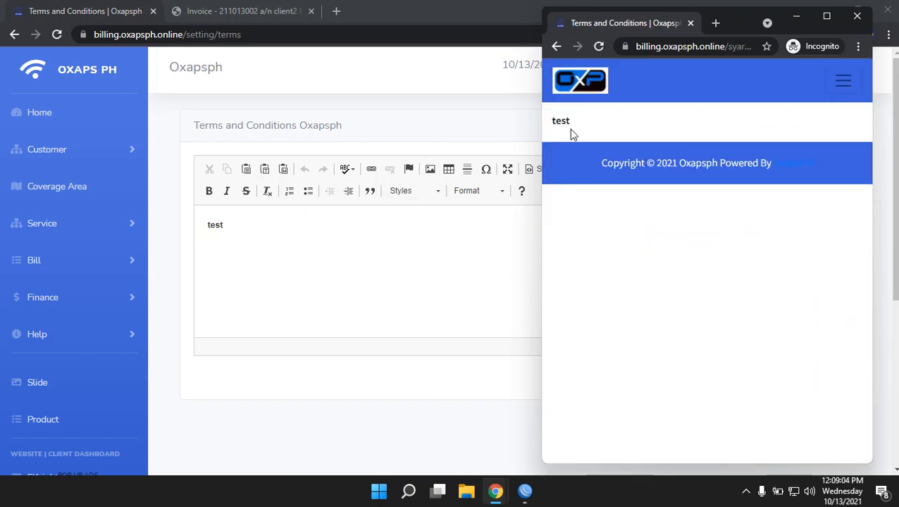
left_click(557, 46)
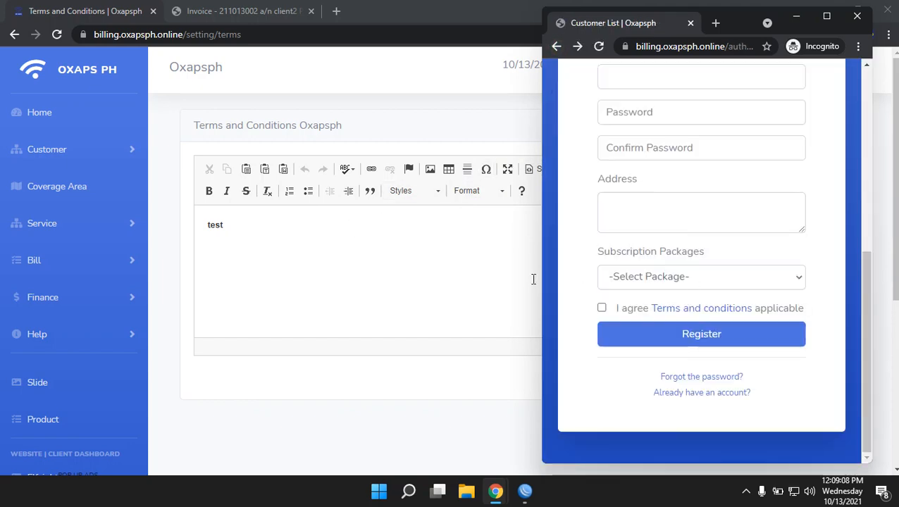
left_click(63, 162)
left_click(72, 185)
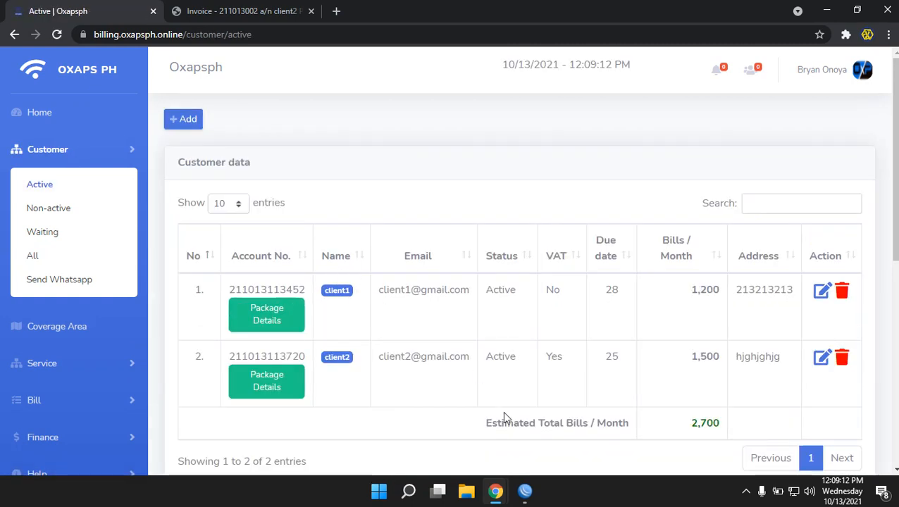
Trim the incognito URL to the site root and copy the first customer's account number
mouse_move(496, 492)
left_click(549, 455)
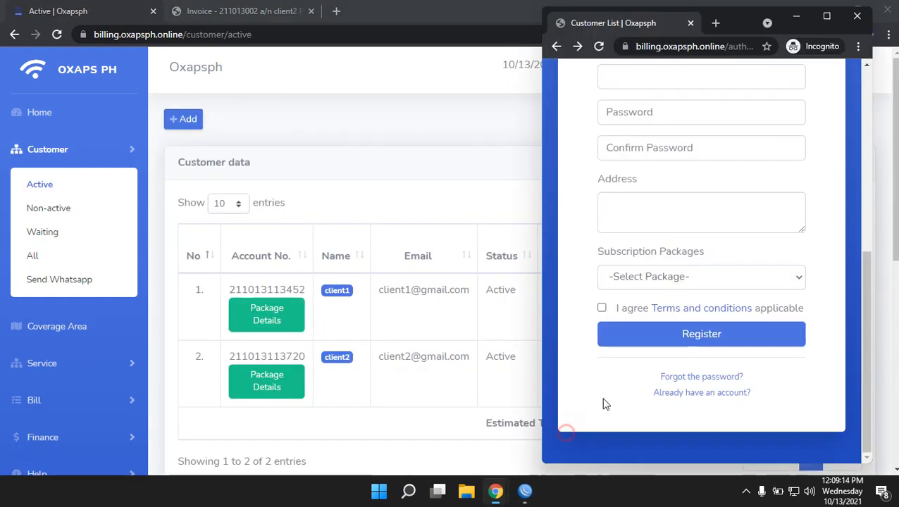
left_click(715, 49)
left_click(711, 47)
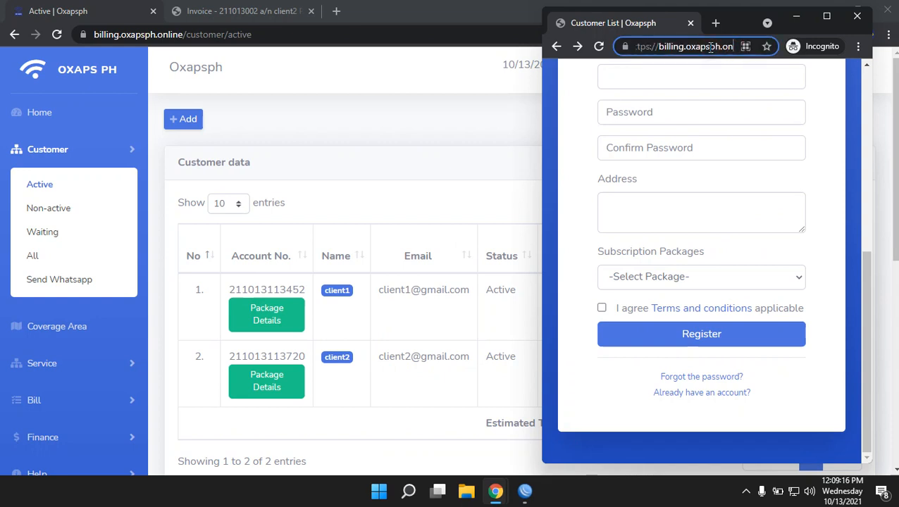
key("Right")
key("Right")
key("Right")
key("Right")
key("Right")
key("Right")
key("Right")
key("Right")
key("Right")
key("Right")
key("Right")
key("Right")
key("Right")
key("Right")
key("Right")
key("Right")
key("Right")
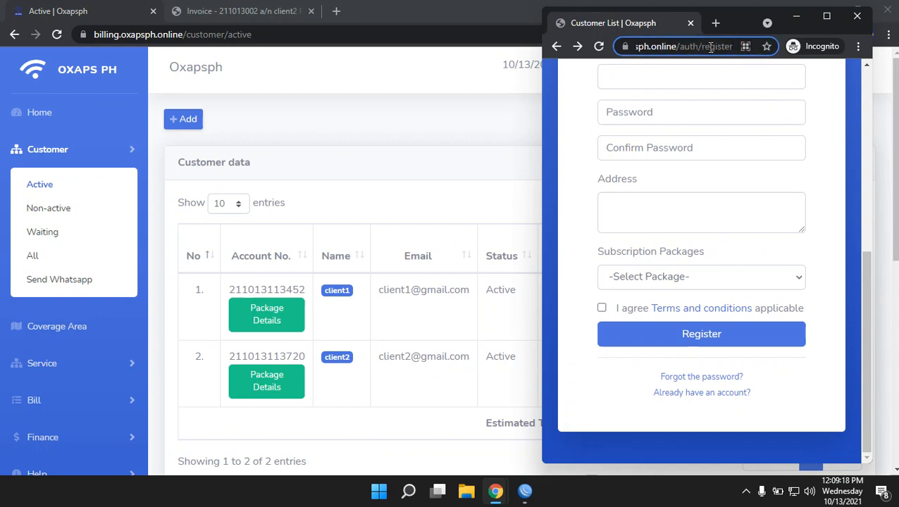
key("BackSpace")
key("BackSpace")
key("BackSpace")
key("BackSpace")
key("BackSpace")
key("BackSpace")
key("BackSpace")
key("BackSpace")
key("BackSpace")
key("BackSpace")
key("BackSpace")
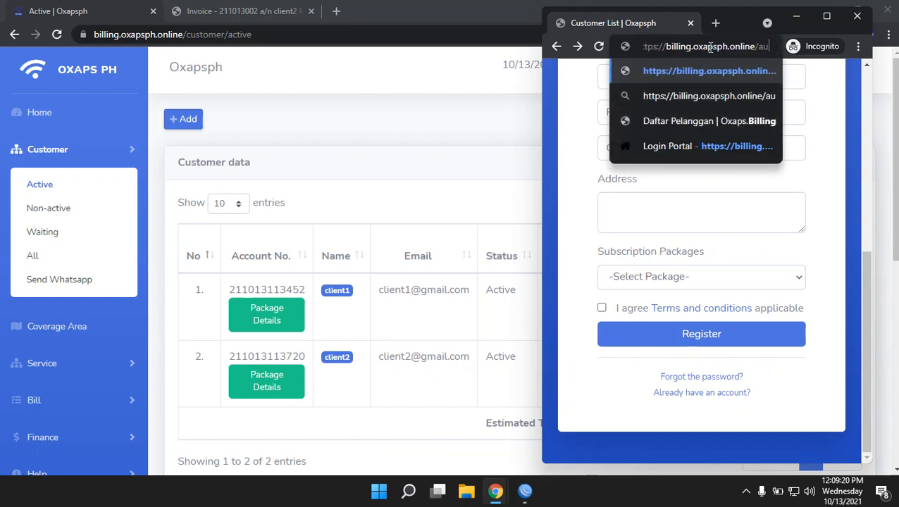
key("BackSpace")
key("BackSpace")
key("Return")
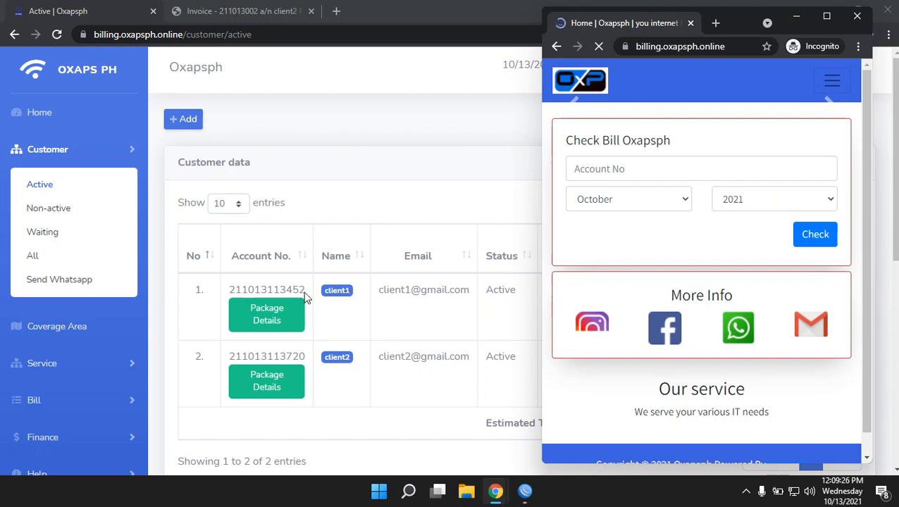
left_click_drag(307, 295, 250, 289)
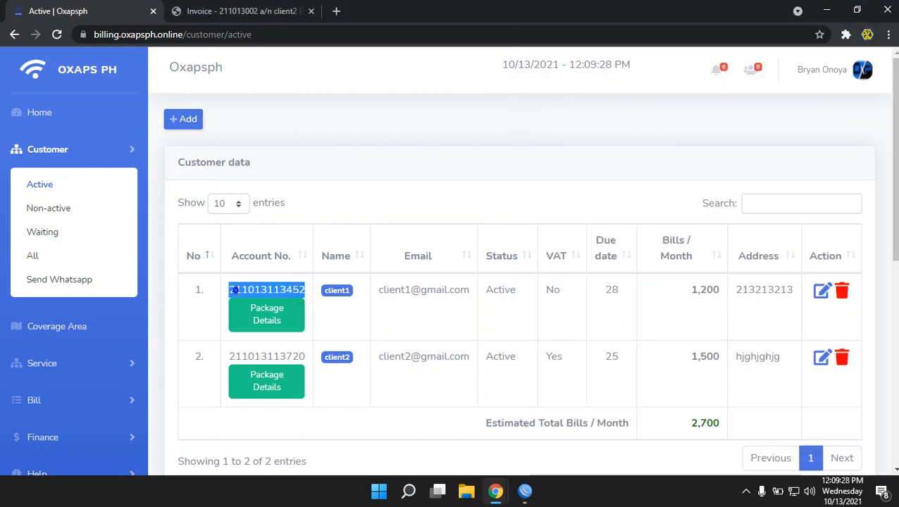
right_click(234, 290)
left_click(251, 300)
On Check Bill, paste the account number: October 2021 shows paid, September unavailable
mouse_move(496, 491)
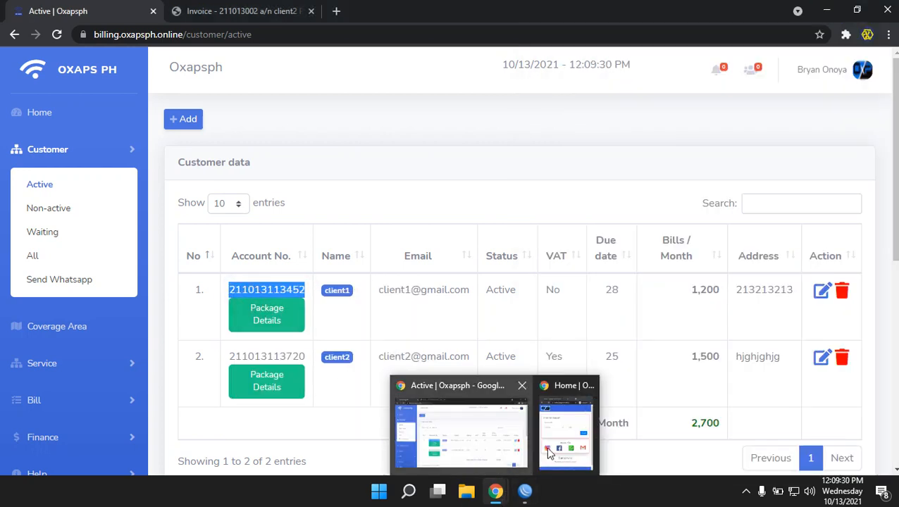
left_click(550, 453)
left_click(601, 169)
right_click(602, 171)
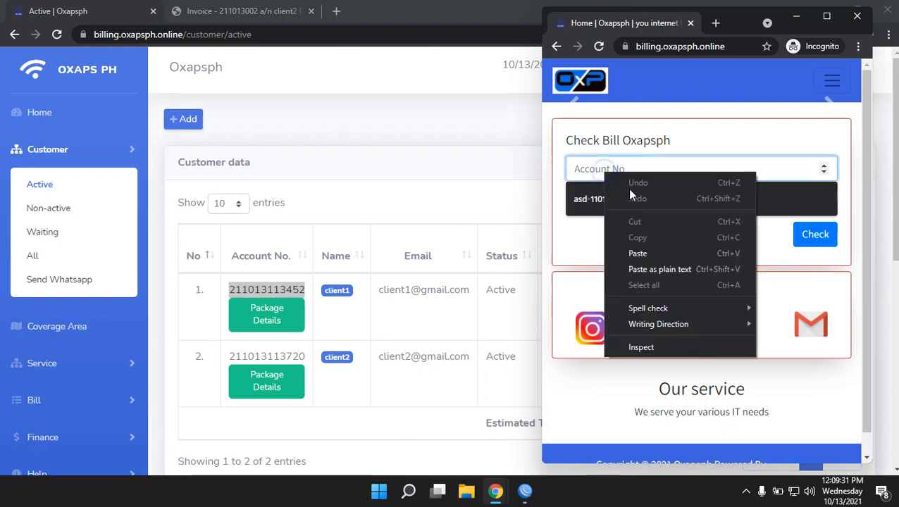
left_click(641, 253)
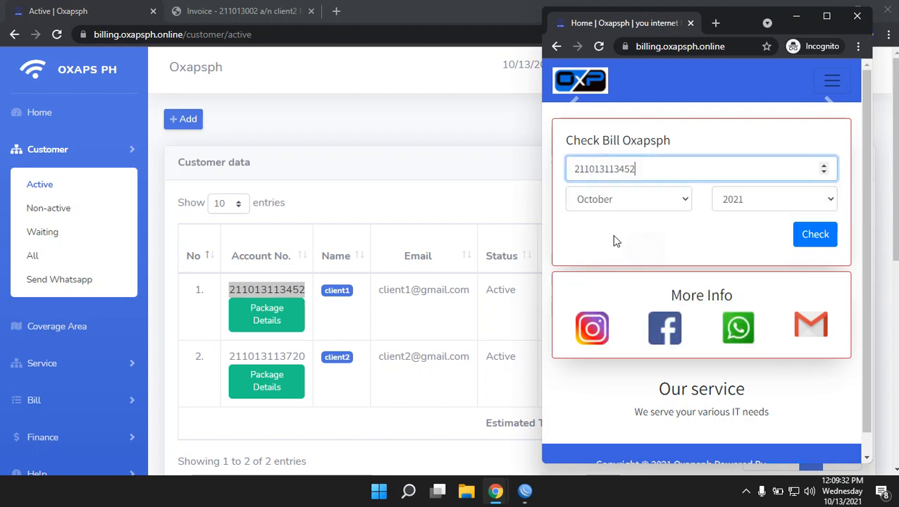
left_click(806, 243)
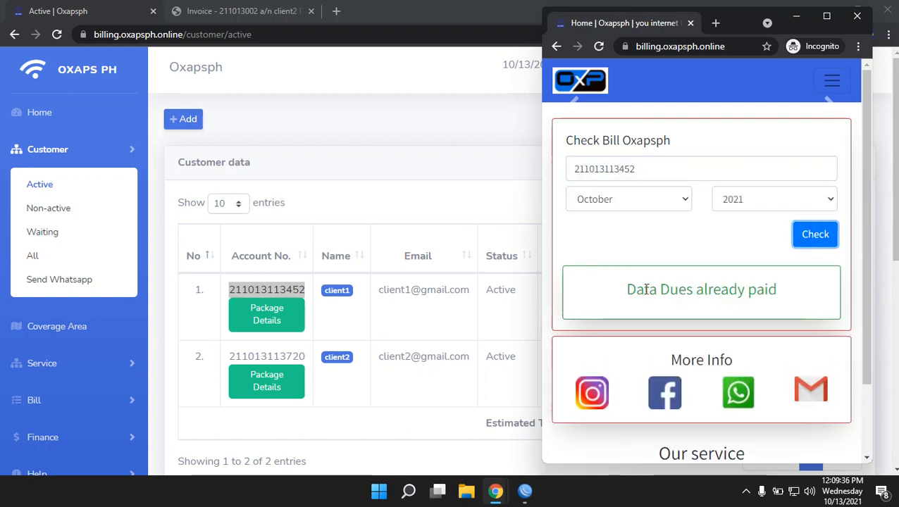
left_click(683, 204)
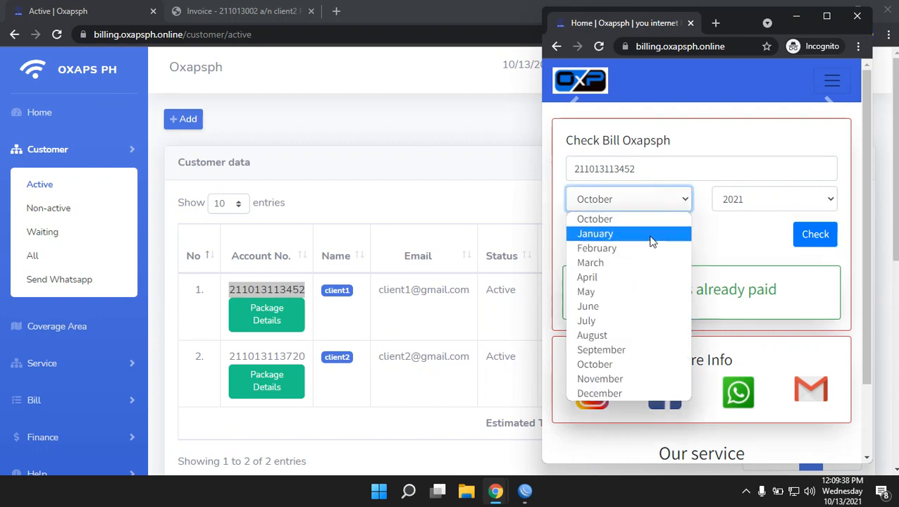
left_click(599, 351)
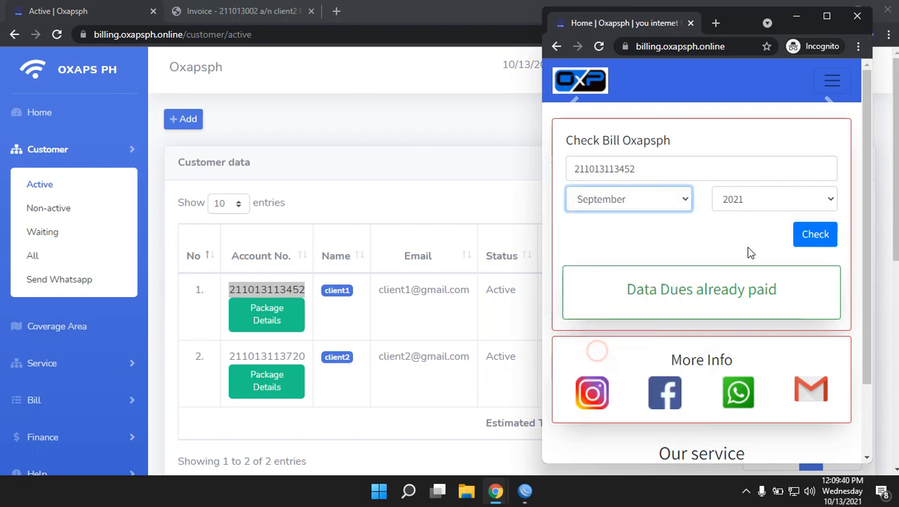
left_click(821, 232)
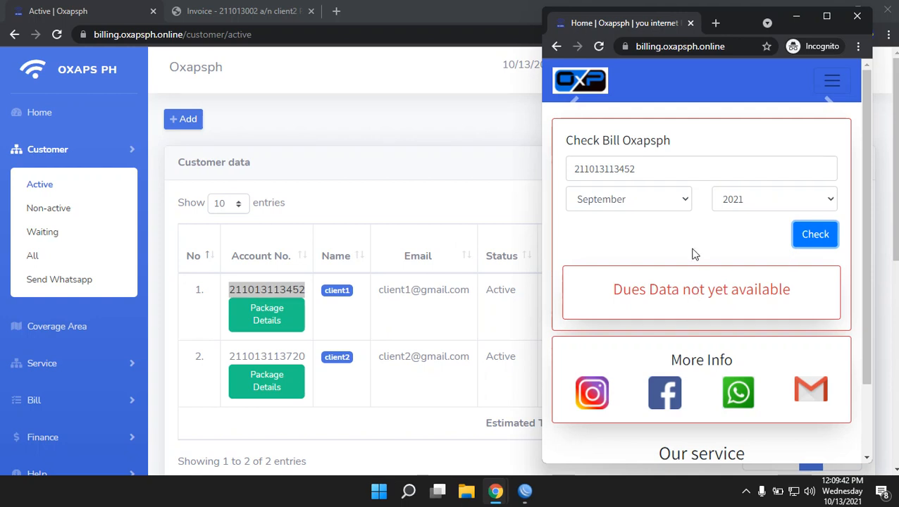
left_click(683, 202)
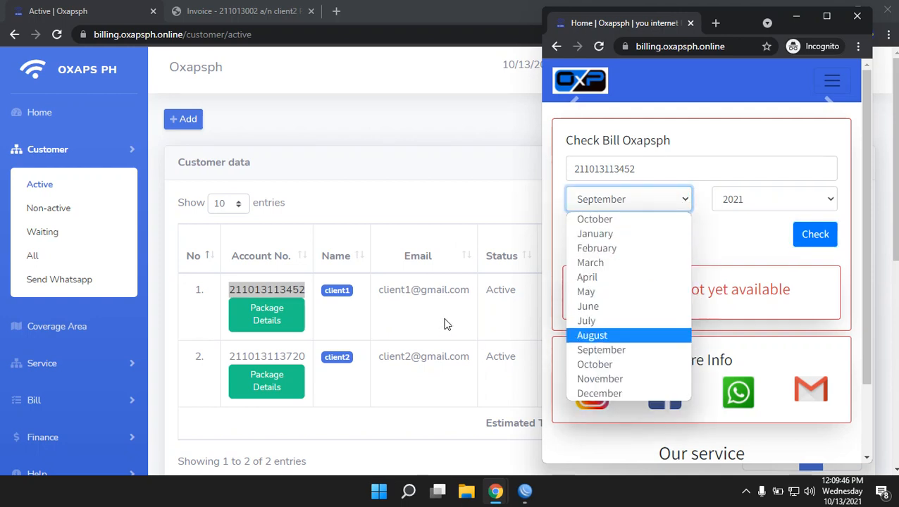
left_click(460, 212)
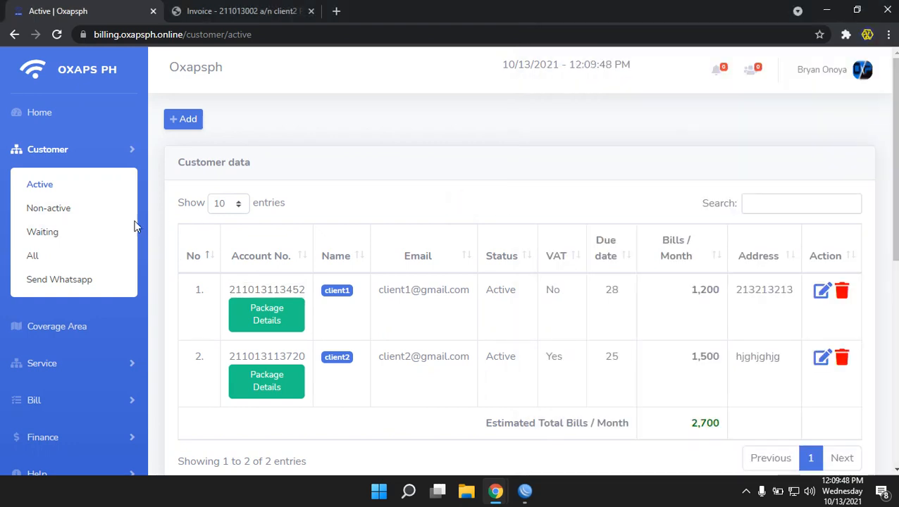
Browse the unpaid bills list and close the single-bill form without adding a bill
scroll(85, 387, "down", 1)
left_click(56, 341)
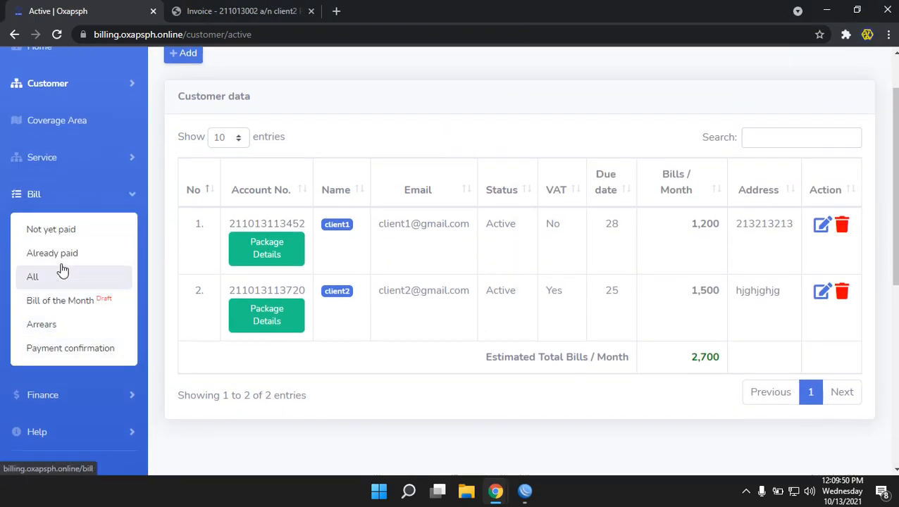
left_click(60, 236)
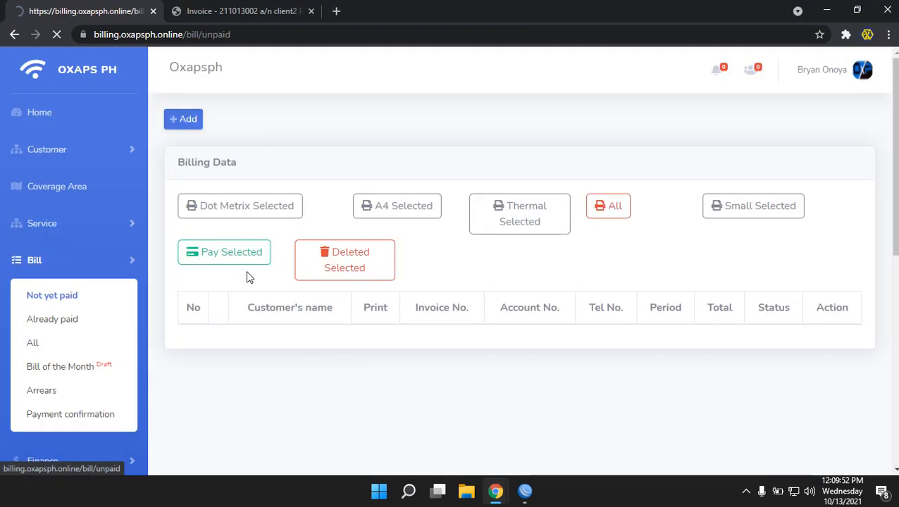
left_click(187, 120)
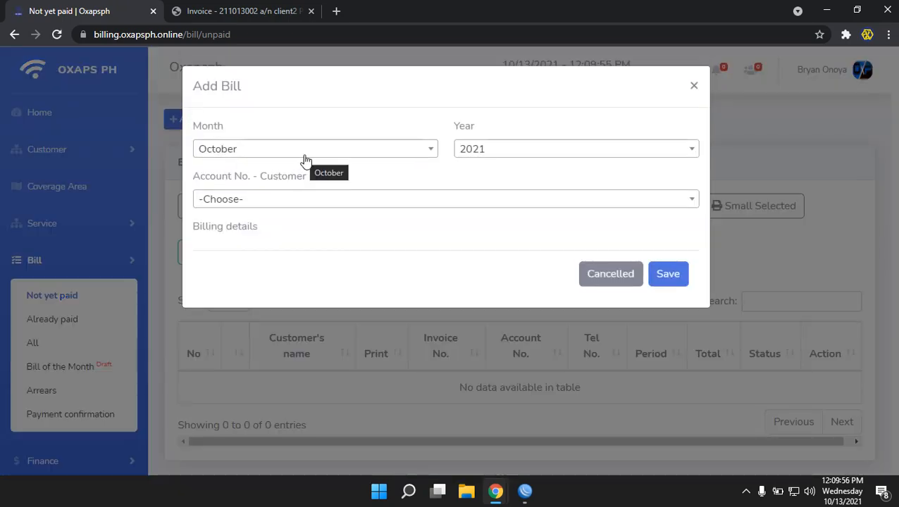
left_click(615, 273)
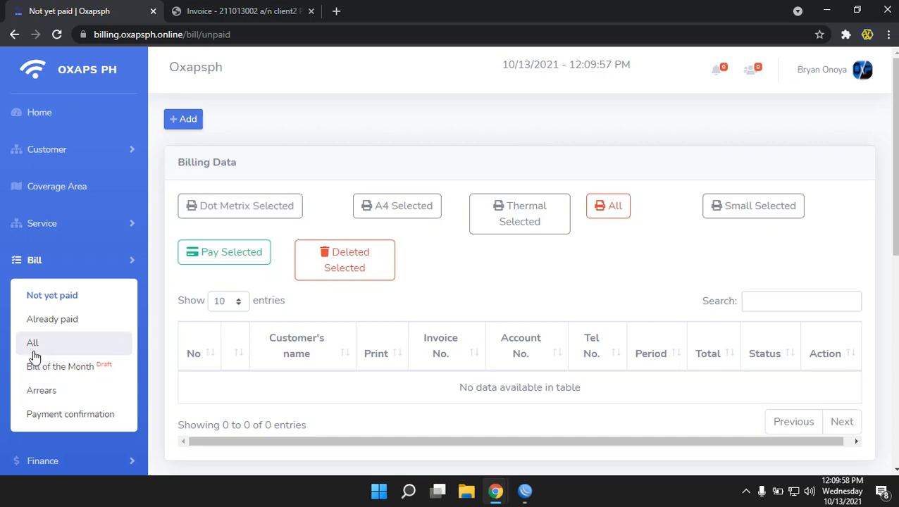
From All bills, generate bills for November 2021 for both customers
left_click(32, 343)
left_click(848, 121)
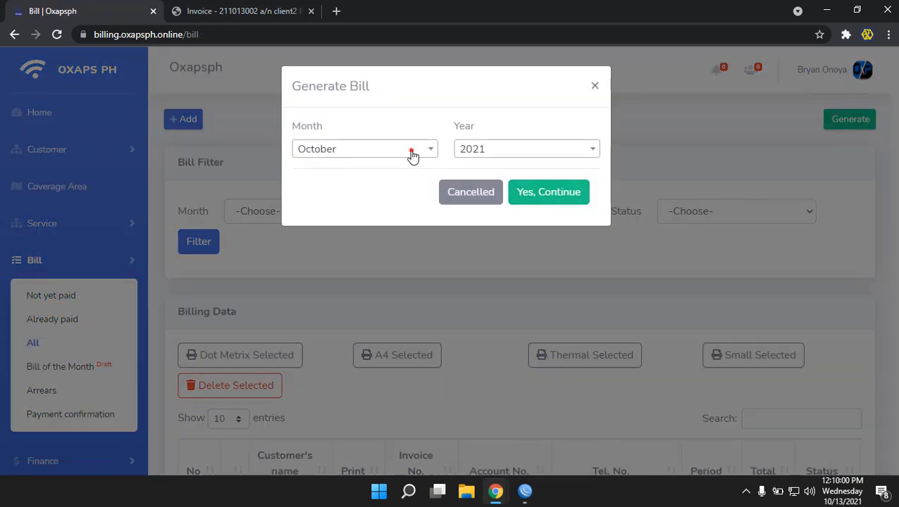
left_click(410, 151)
scroll(381, 246, "down", 3)
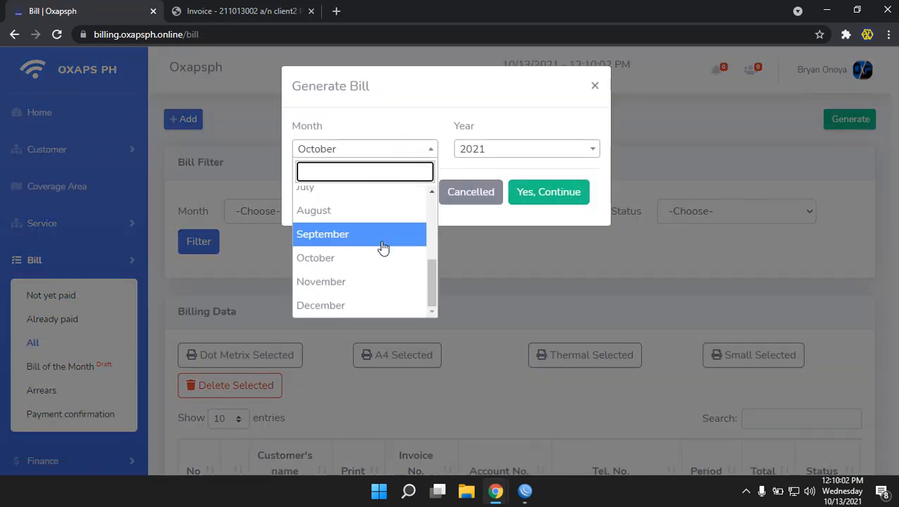
left_click(348, 282)
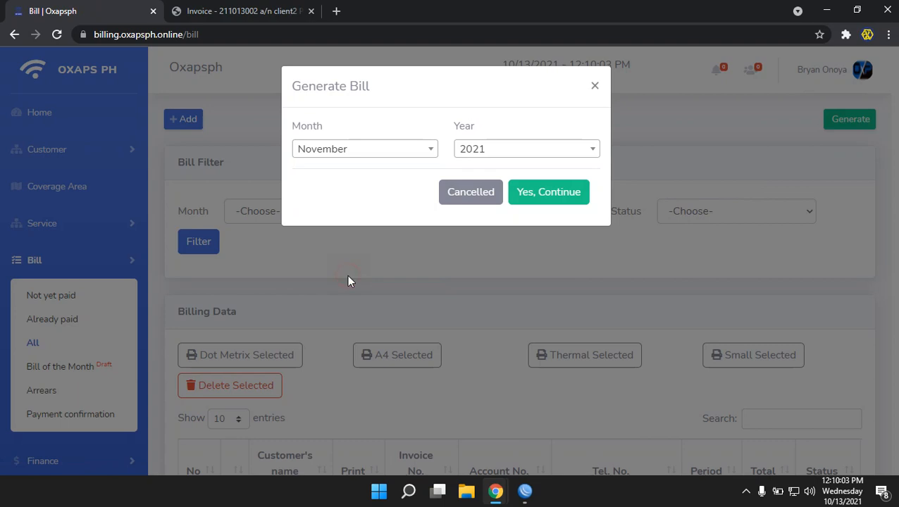
left_click(530, 197)
scroll(564, 259, "down", 3)
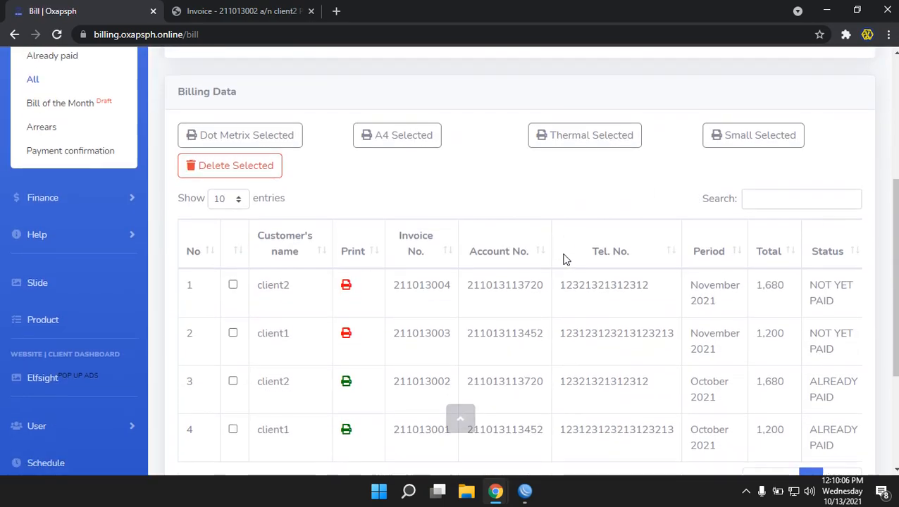
In the public Check Bill window, look up the November 2021 bill and show its 1,200 details
mouse_move(498, 495)
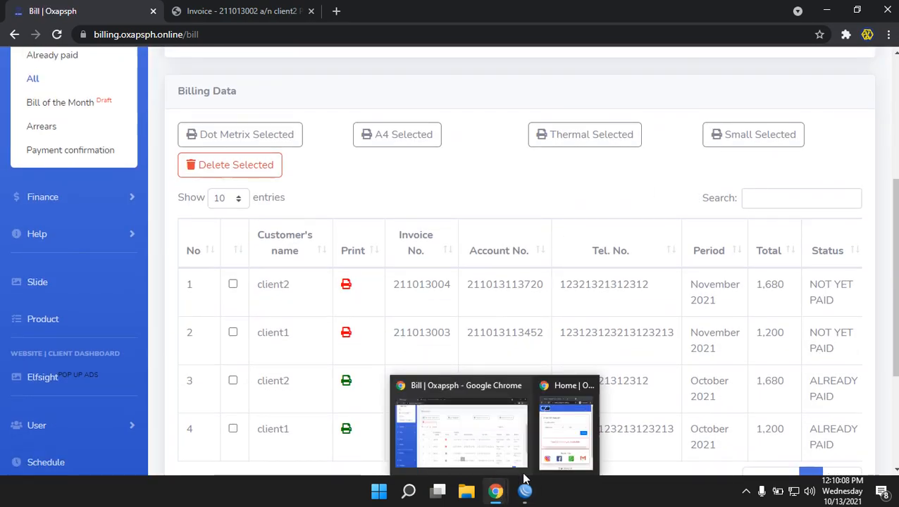
left_click(565, 426)
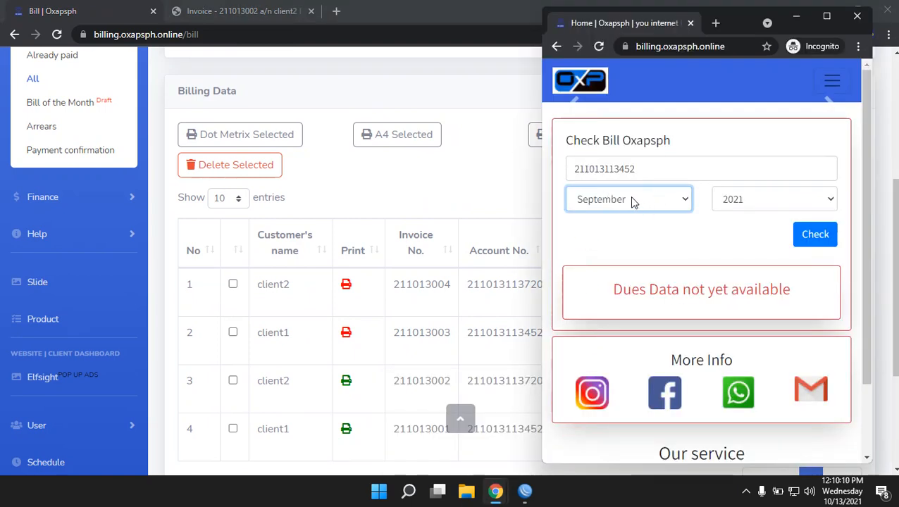
left_click(680, 200)
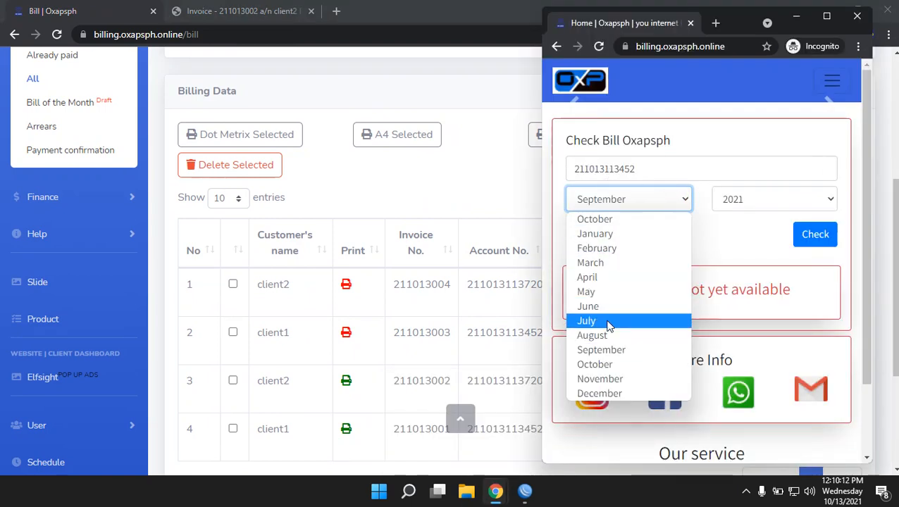
left_click(599, 380)
left_click(808, 236)
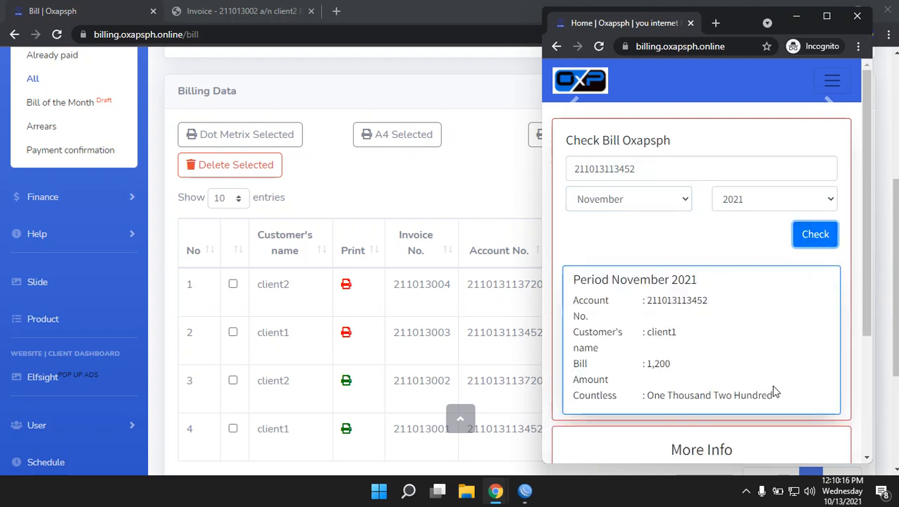
Highlight the November bill details text, then clear the selection
left_click_drag(775, 392, 574, 279)
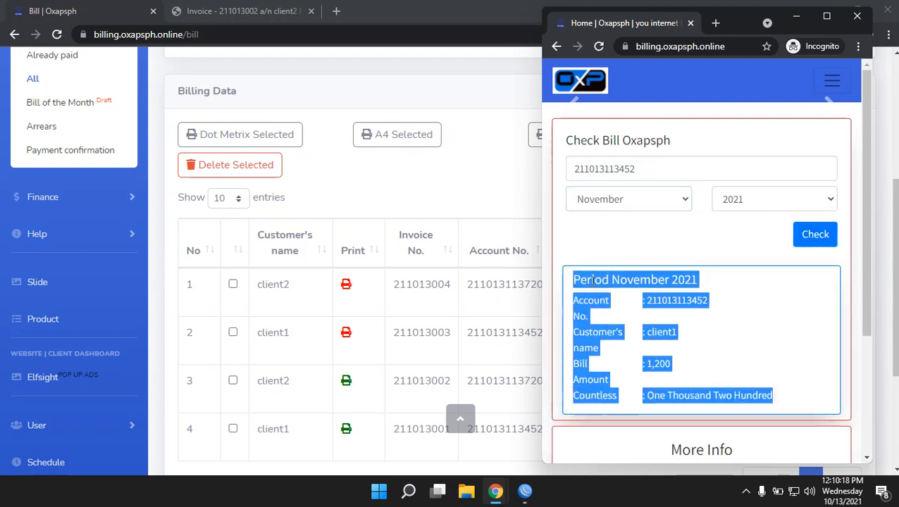
left_click(717, 323)
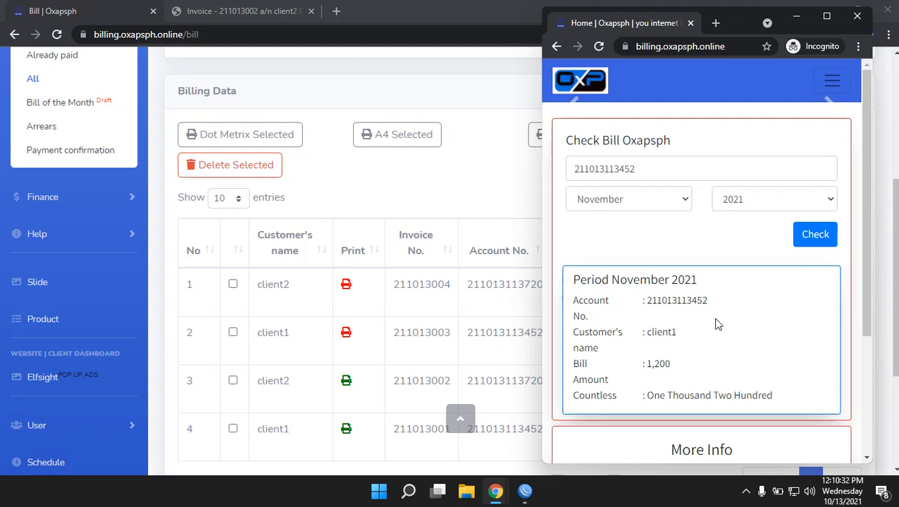
left_click(746, 491)
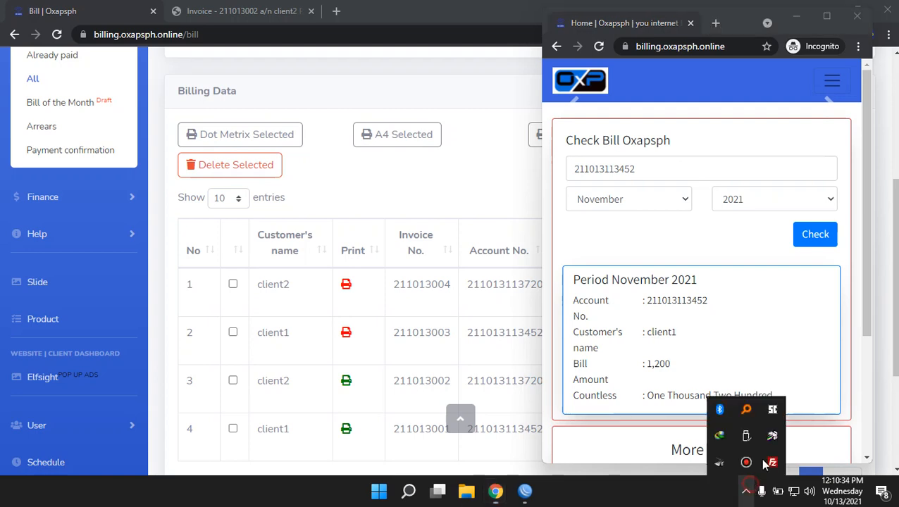